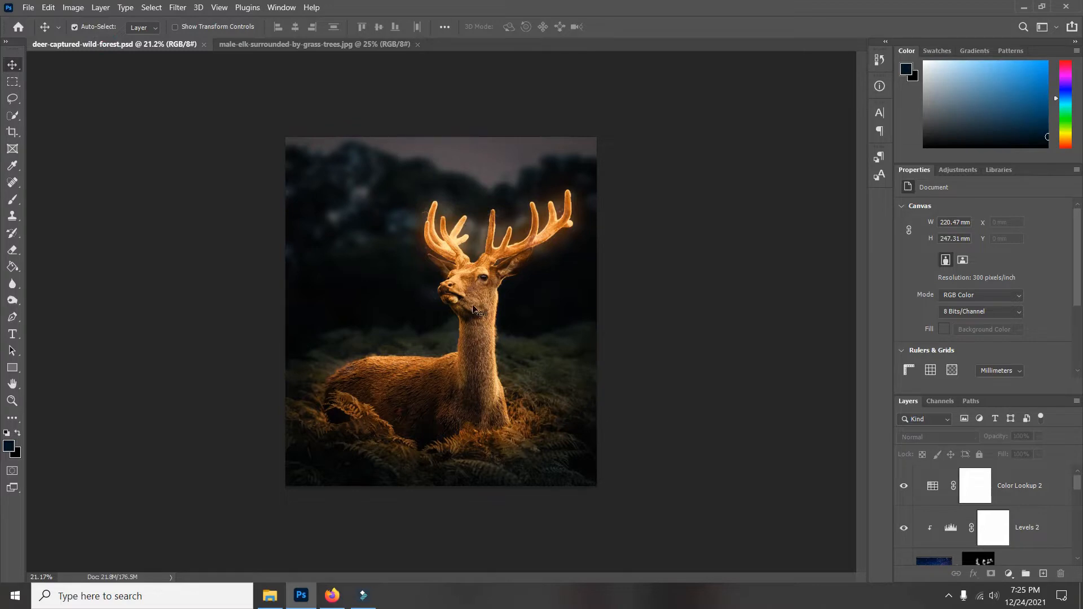
Switch to male-elk-surrounded-by-grass-trees.jpg and choose the Quick Selection tool.
scroll(488, 283, "up", 4)
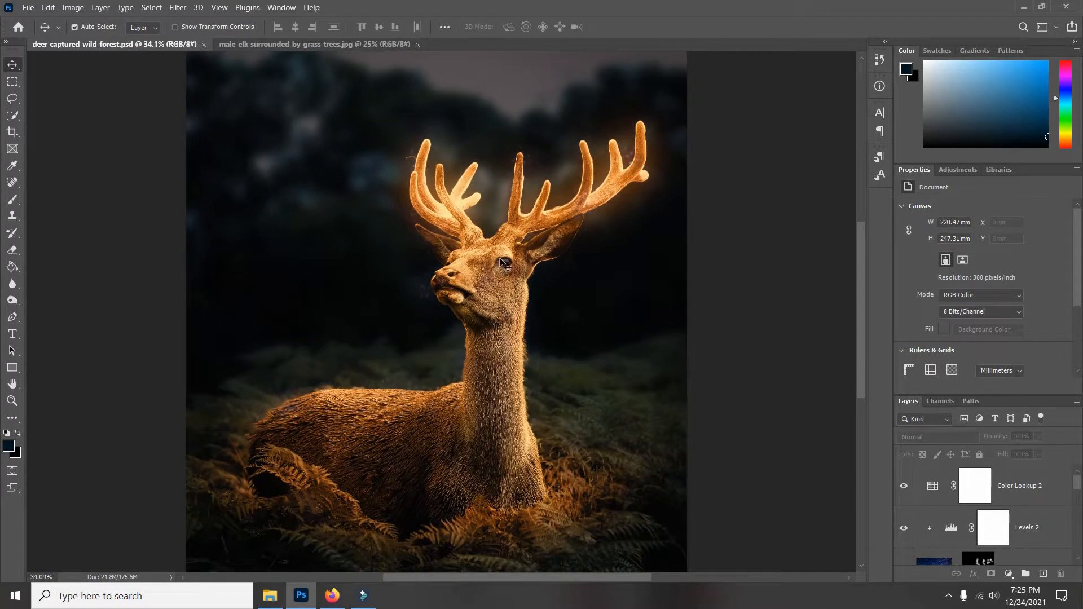
left_click(324, 46)
scroll(530, 198, "up", 5)
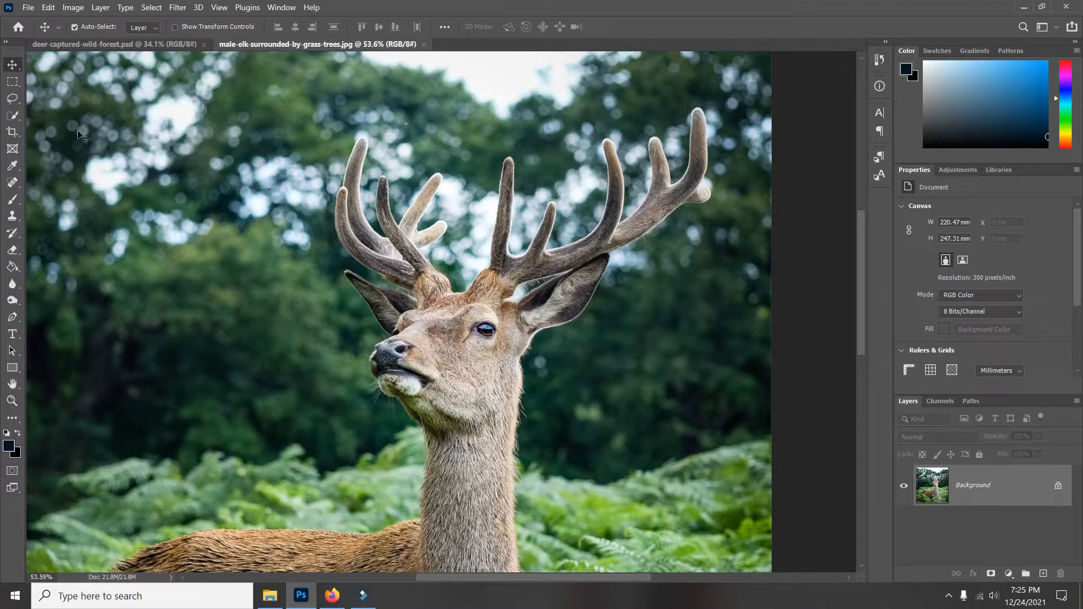
left_click(17, 116)
right_click(17, 116)
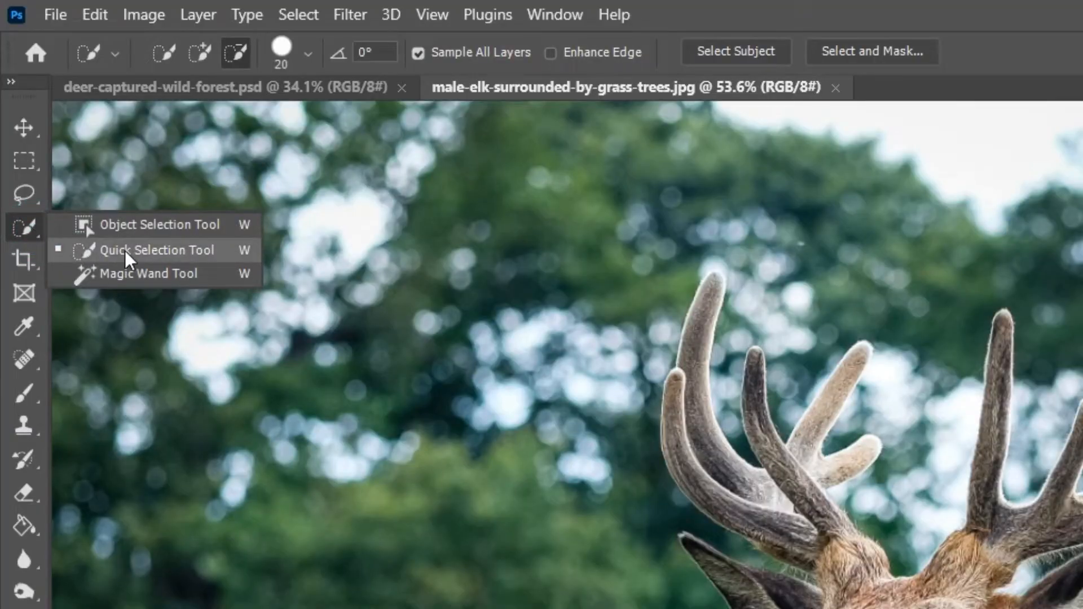
left_click(124, 251)
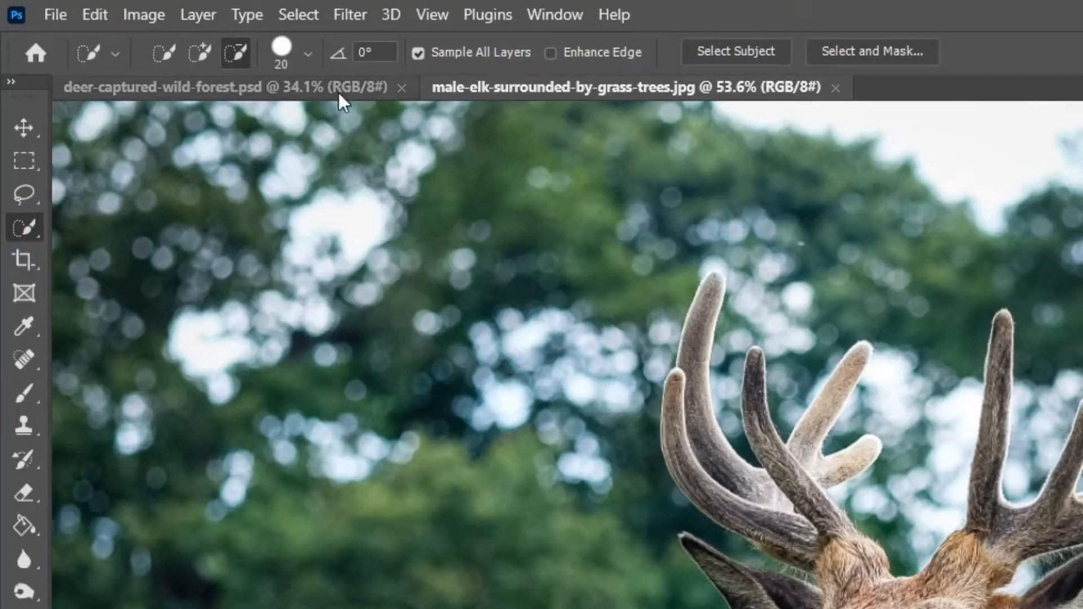
Set the Quick Selection brush size to 30 px and use the add-to-selection mode.
left_click(308, 54)
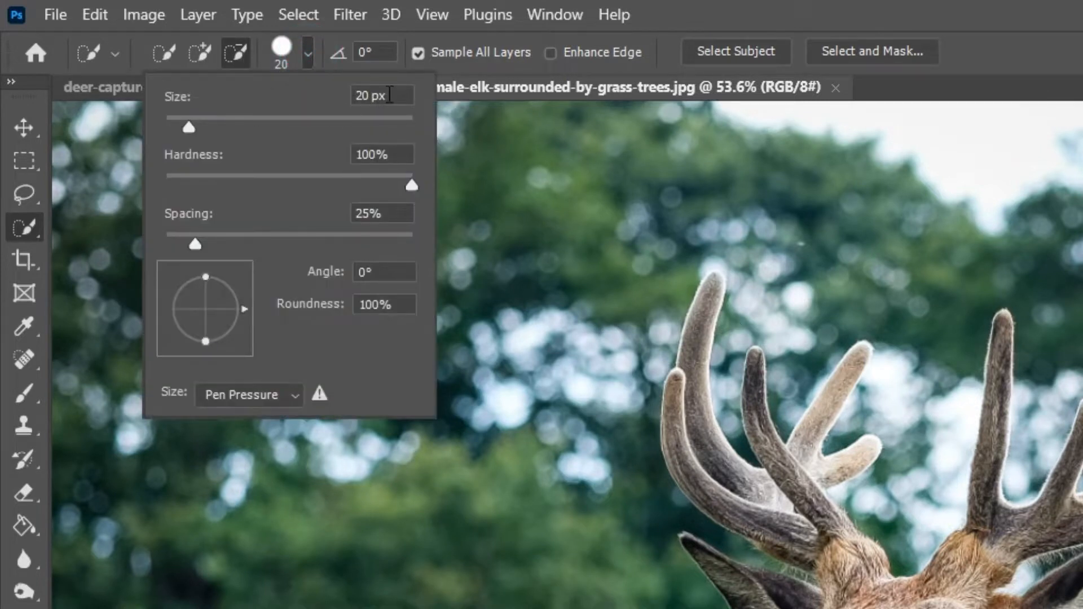
left_click_drag(387, 91, 351, 102)
type("30")
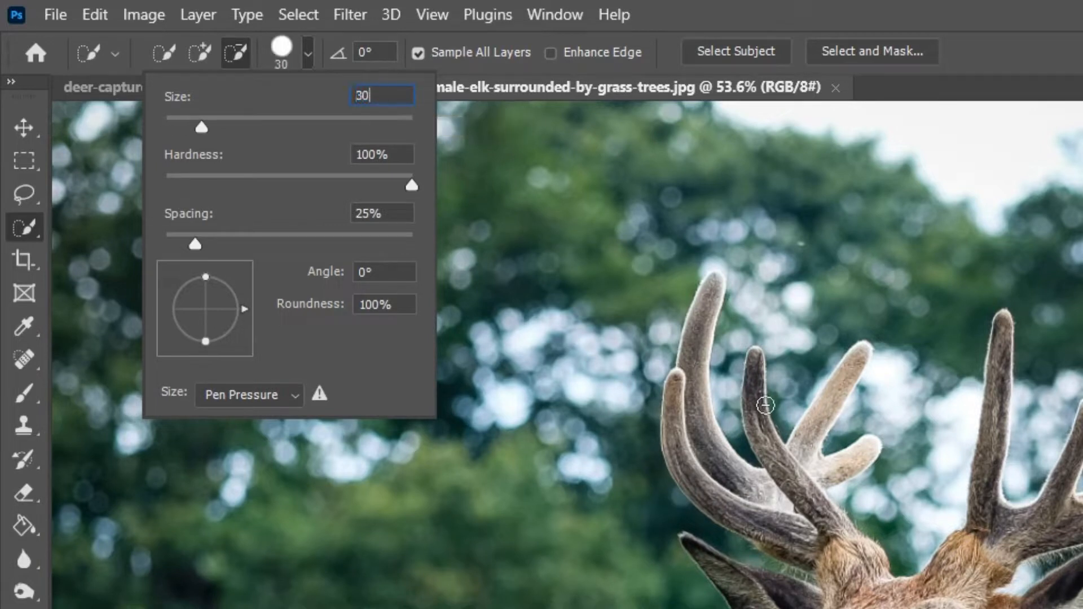
left_click(201, 52)
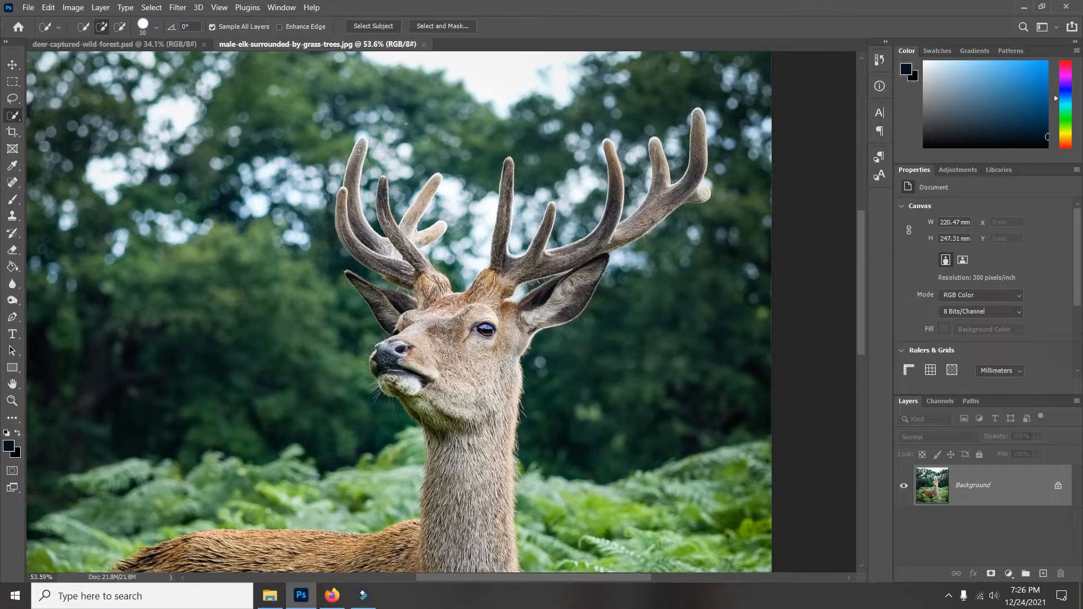
Quick-select the deer's left antler, starting from the outermost tines.
mouse_move(359, 150)
left_mouse_down()
mouse_move(348, 195)
mouse_move(366, 237)
left_mouse_up()
scroll(366, 236, "up", 2)
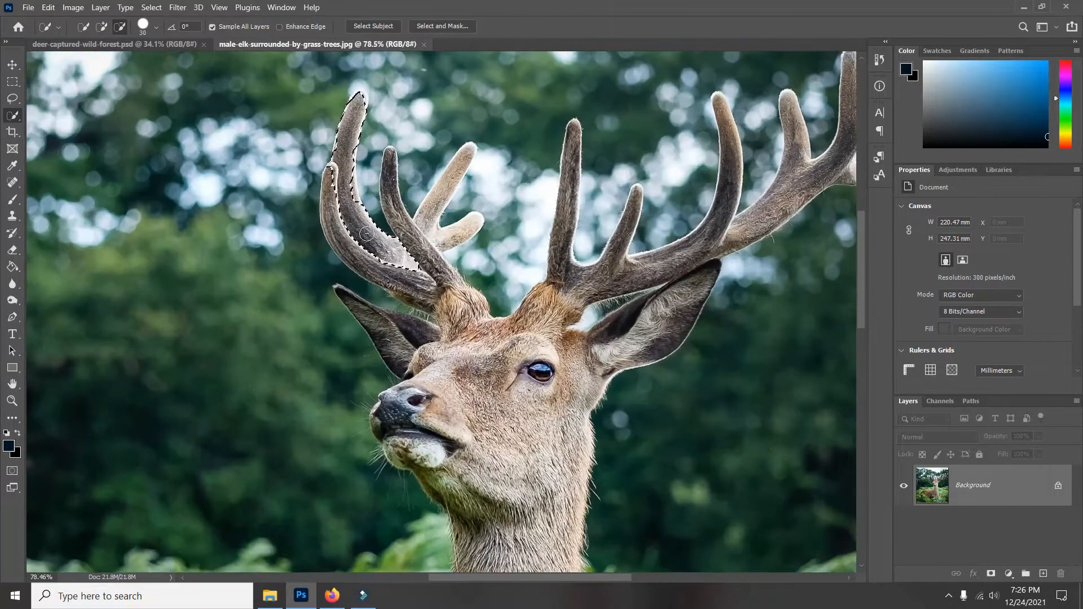
scroll(366, 234, "up", 1)
left_click_drag(325, 174, 329, 191)
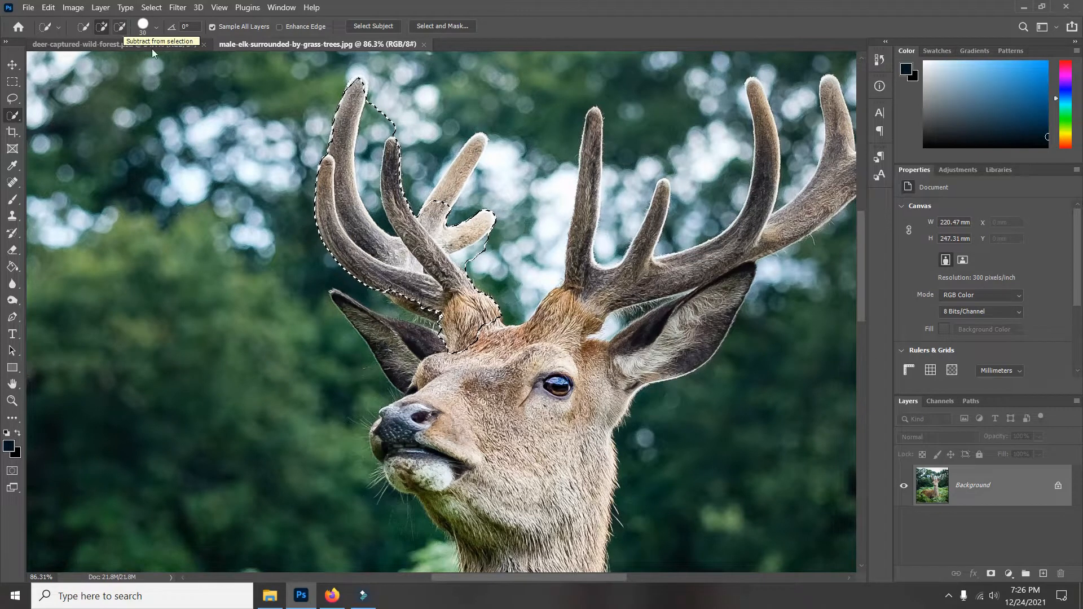
Subtract the background between the left antler's tall tine and middle tine from the selection.
left_click(120, 28)
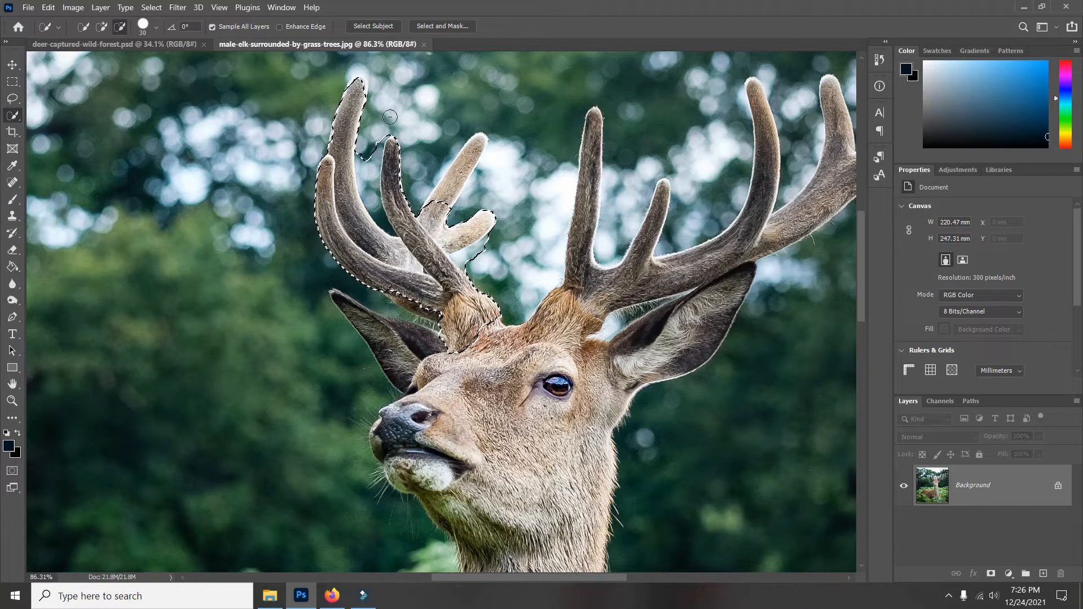
left_click(103, 27)
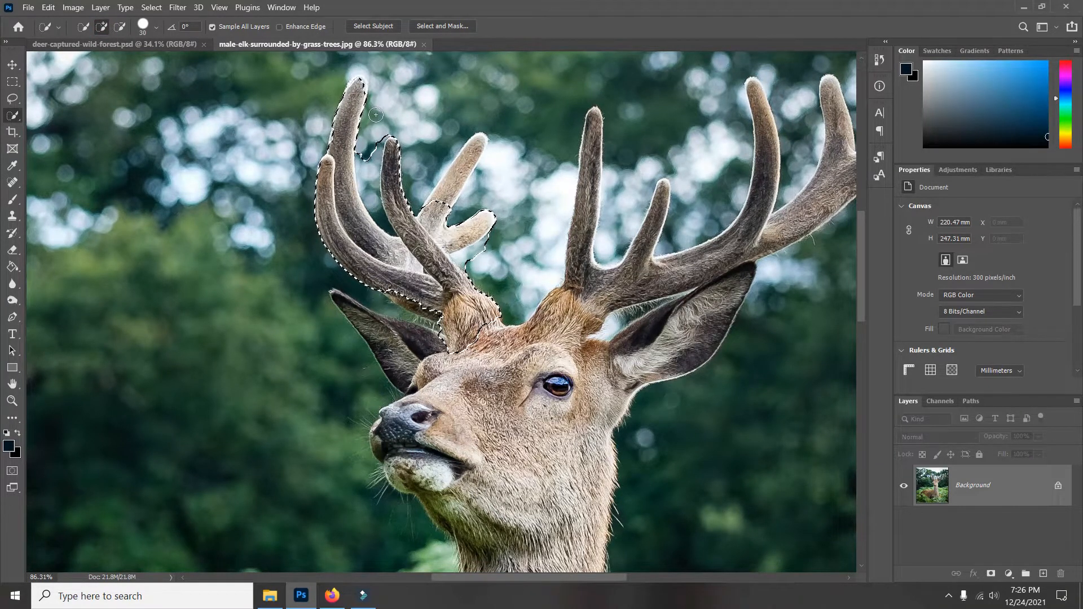
key("alt")
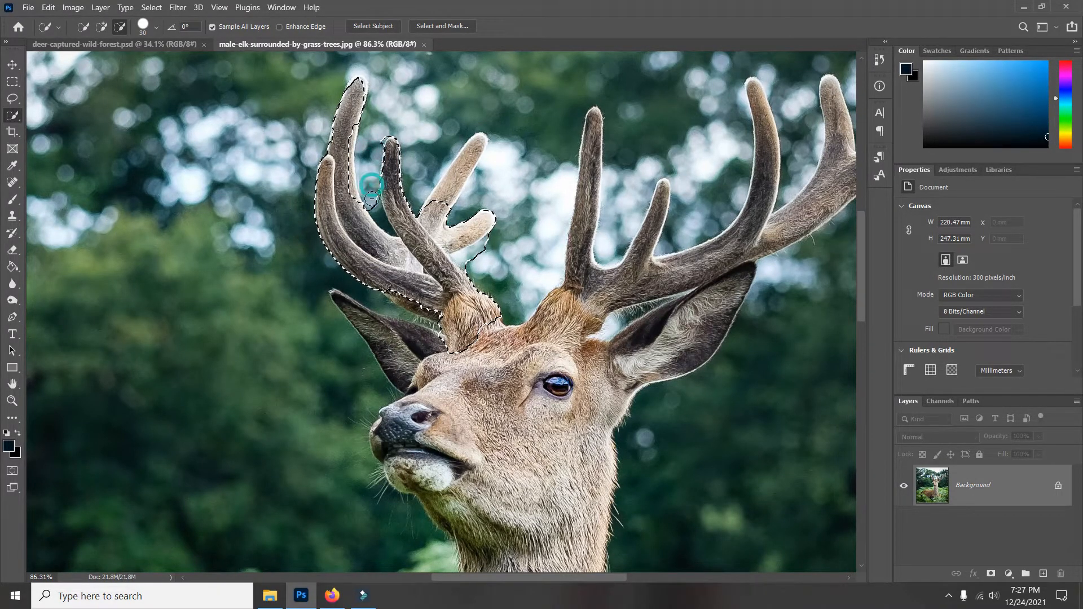
left_click(392, 231, "alt")
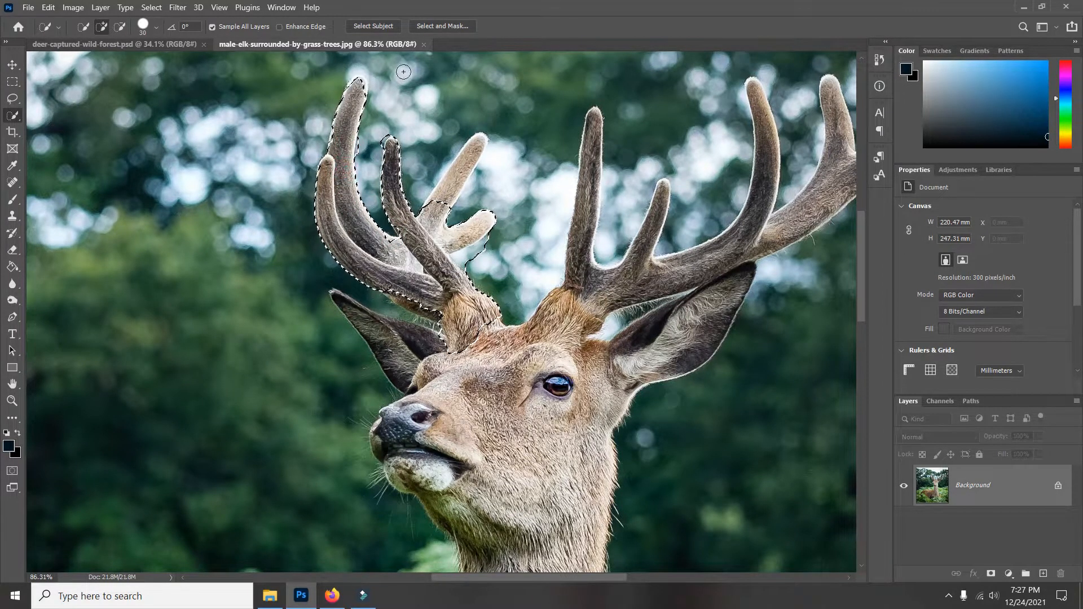
Reduce the Quick Selection brush to 19 px and add the left antler's pale inner tine to the selection.
left_click(157, 27)
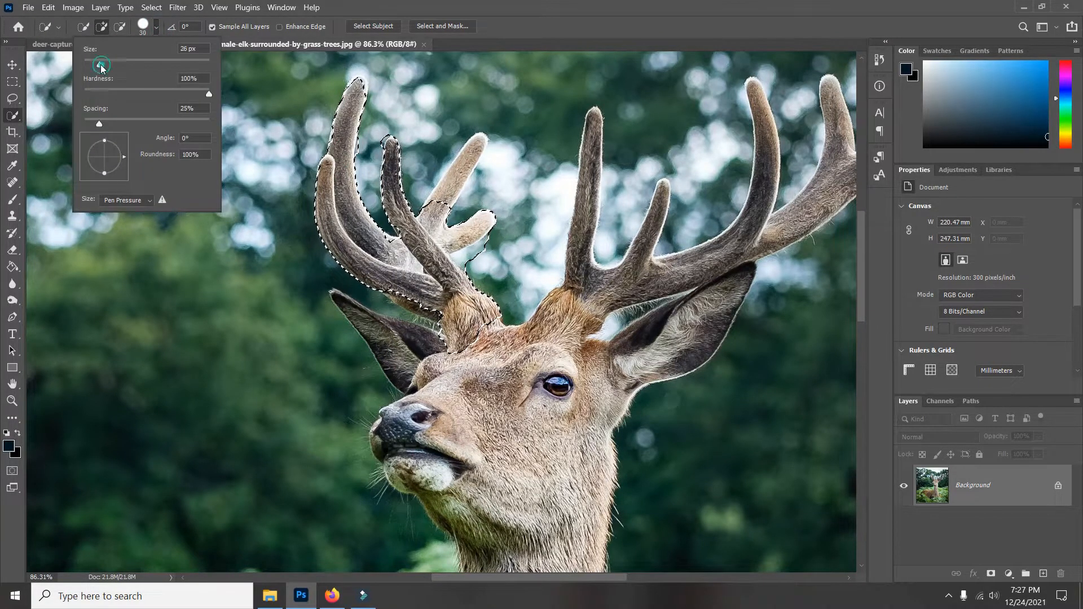
left_click_drag(100, 66, 96, 64)
mouse_move(465, 162)
left_mouse_down()
mouse_move(434, 224)
mouse_move(480, 136)
left_mouse_up()
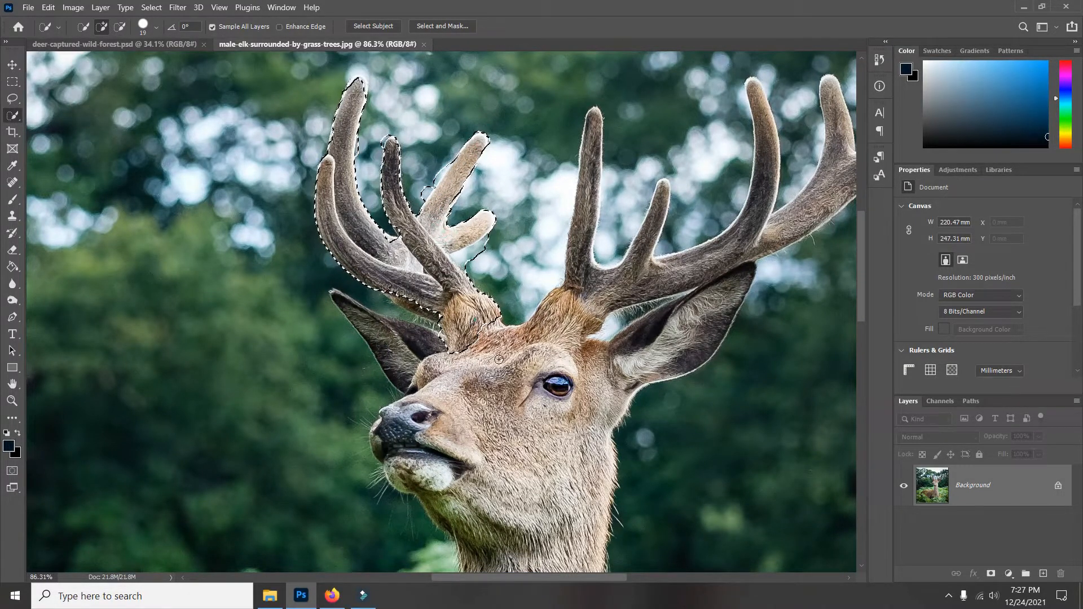
Extend the quick selection over the deer's head, right antler, left ear, neck and body.
mouse_move(499, 360)
left_mouse_down()
mouse_move(521, 373)
mouse_move(578, 296)
mouse_move(595, 121)
mouse_move(601, 265)
mouse_move(658, 243)
mouse_move(634, 265)
mouse_move(682, 163)
mouse_move(765, 224)
mouse_move(812, 209)
mouse_move(817, 112)
mouse_move(744, 135)
mouse_move(711, 169)
left_mouse_up()
left_click(277, 356)
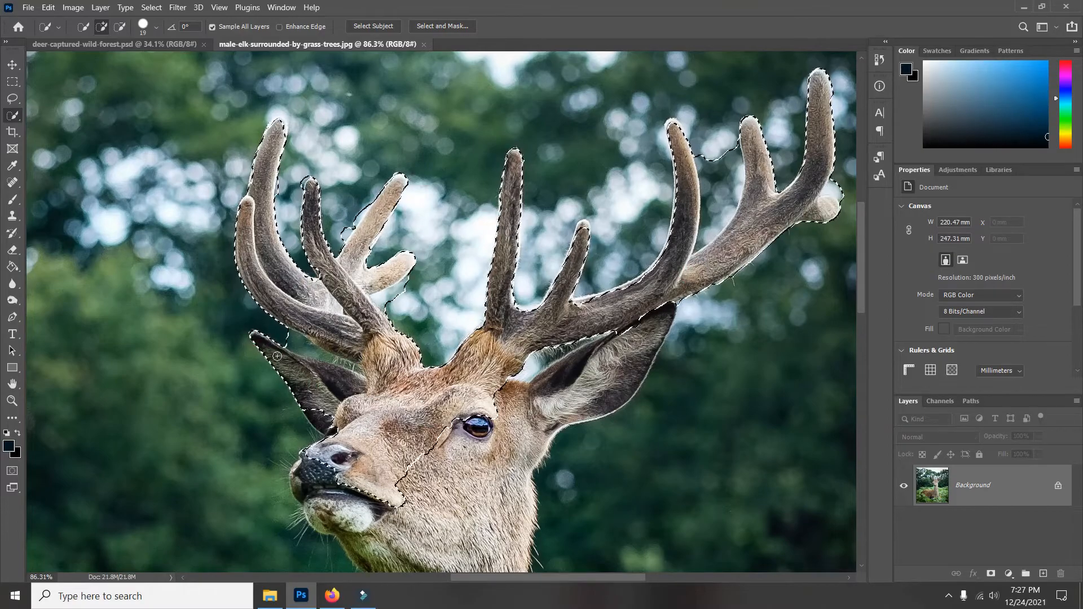
scroll(394, 406, "up", 2)
mouse_move(394, 406)
left_mouse_down()
mouse_move(380, 277)
mouse_move(433, 192)
left_mouse_up()
mouse_move(490, 271)
left_mouse_down()
mouse_move(525, 406)
mouse_move(498, 522)
mouse_move(504, 339)
mouse_move(524, 480)
mouse_move(315, 451)
mouse_move(160, 448)
mouse_move(164, 430)
left_mouse_up()
scroll(504, 339, "down", 5)
scroll(504, 339, "down", 2)
scroll(168, 468, "up", 6)
left_click(220, 232)
scroll(226, 451, "down", 8)
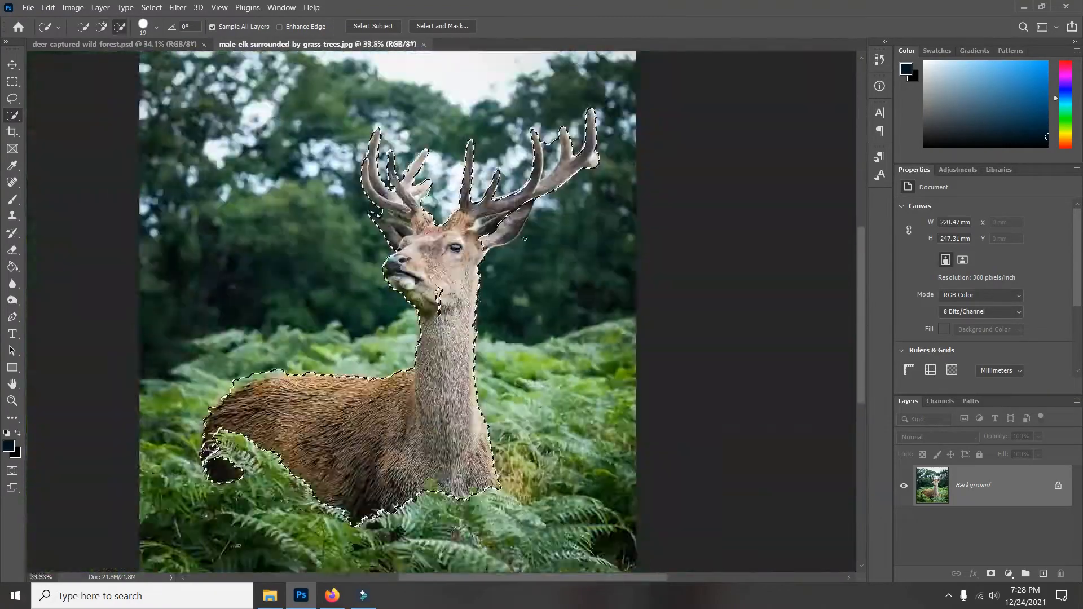
Examine the selection outline around the deer's antlers and ears for spill and missed areas.
scroll(560, 121, "up", 6)
scroll(558, 169, "down", 6)
scroll(483, 229, "up", 4)
scroll(474, 186, "down", 4)
scroll(451, 163, "up", 3)
scroll(353, 192, "up", 3)
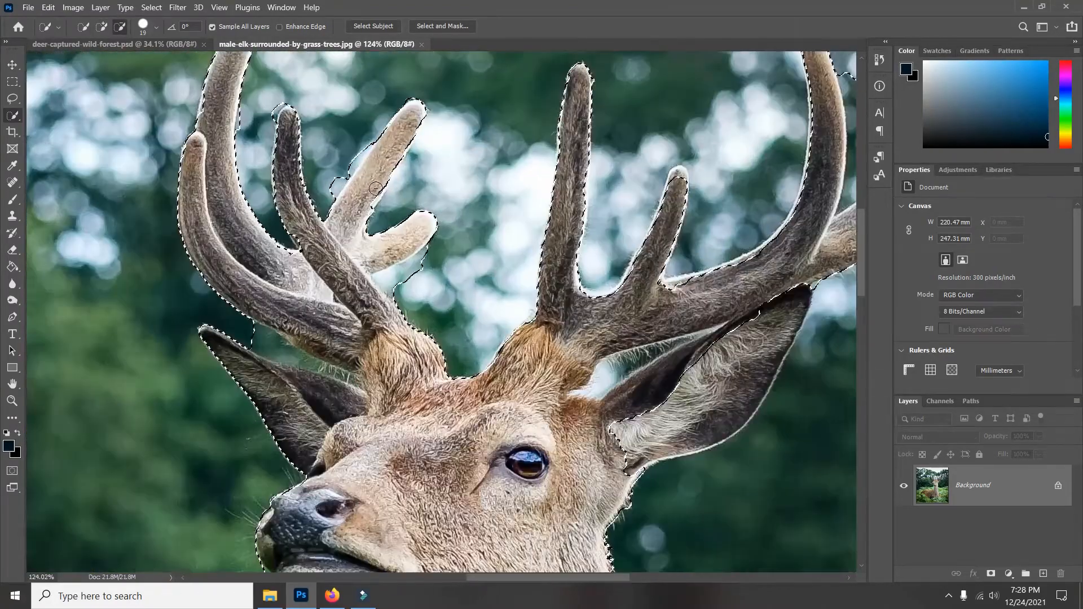
scroll(375, 188, "down", 2)
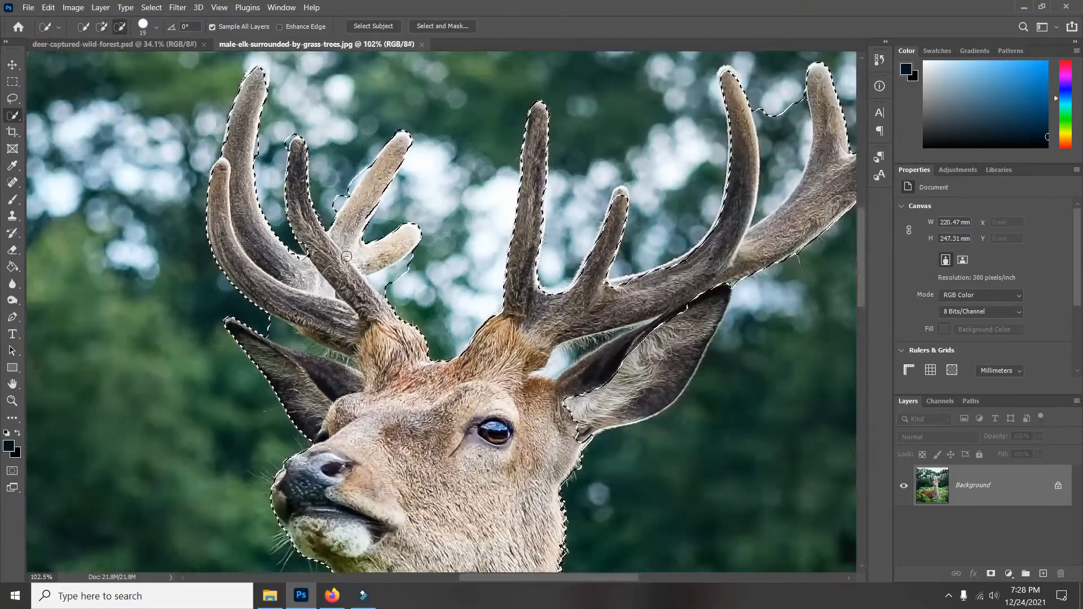
scroll(390, 107, "up", 5)
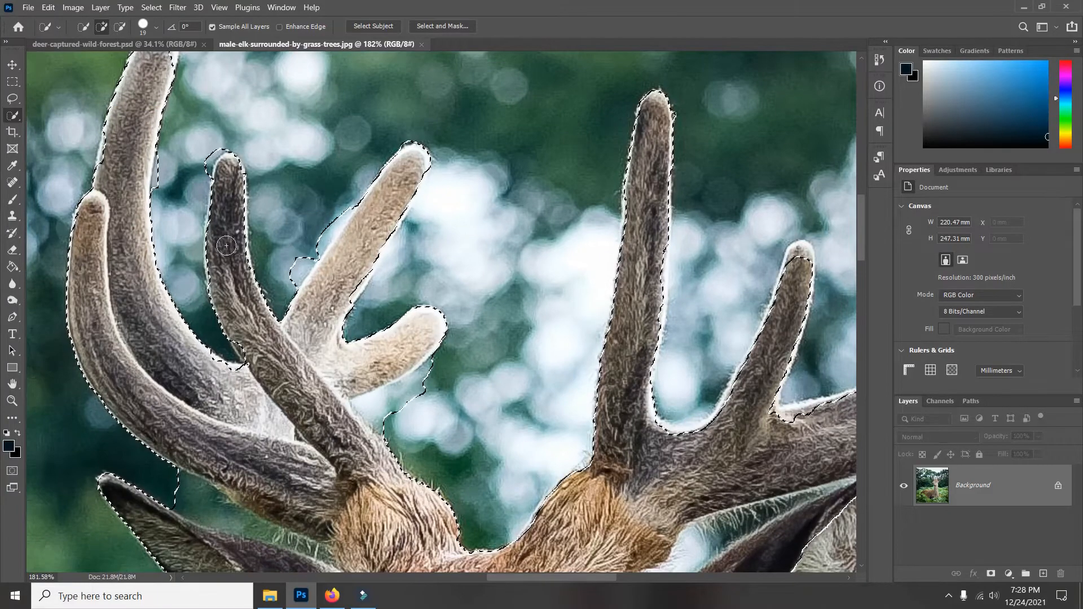
Subtract the excess background beside the left antler's pale inner tine using the Lasso tool.
key("l")
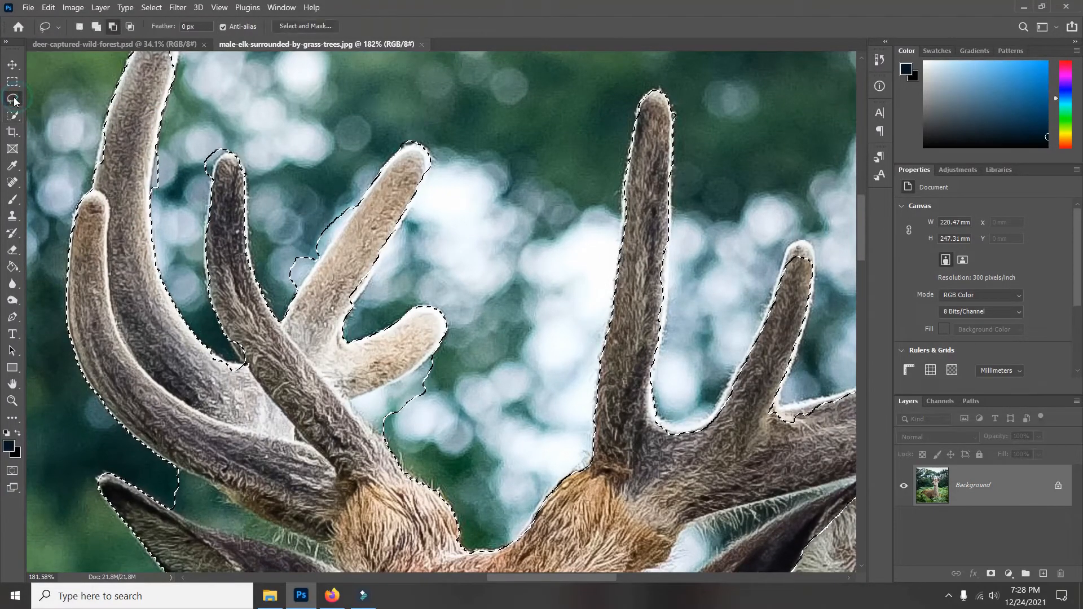
left_click(96, 29)
left_click_drag(392, 153, 367, 193)
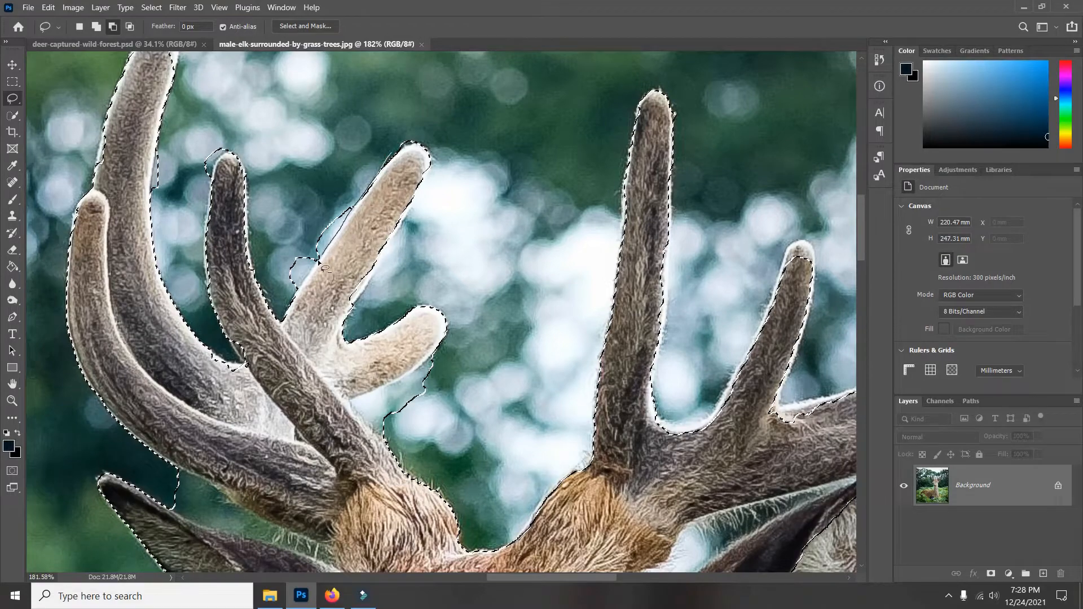
left_click_drag(297, 178, 337, 146)
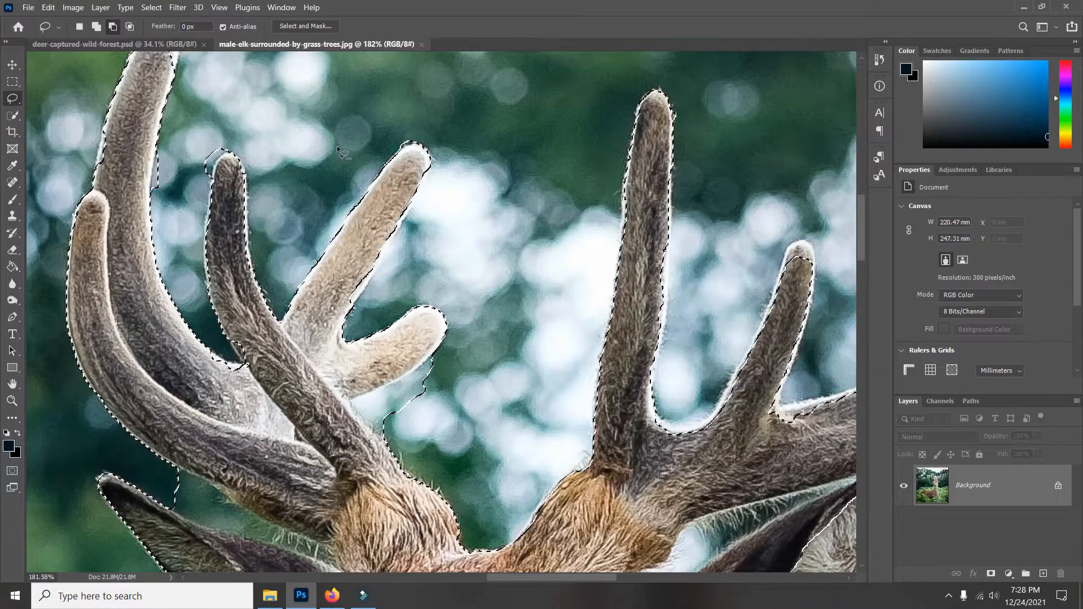
Trim the spilled selection around the left antler's dark middle tine and tall tine with the Lasso tool.
scroll(273, 214, "down", 3)
scroll(235, 194, "up", 5)
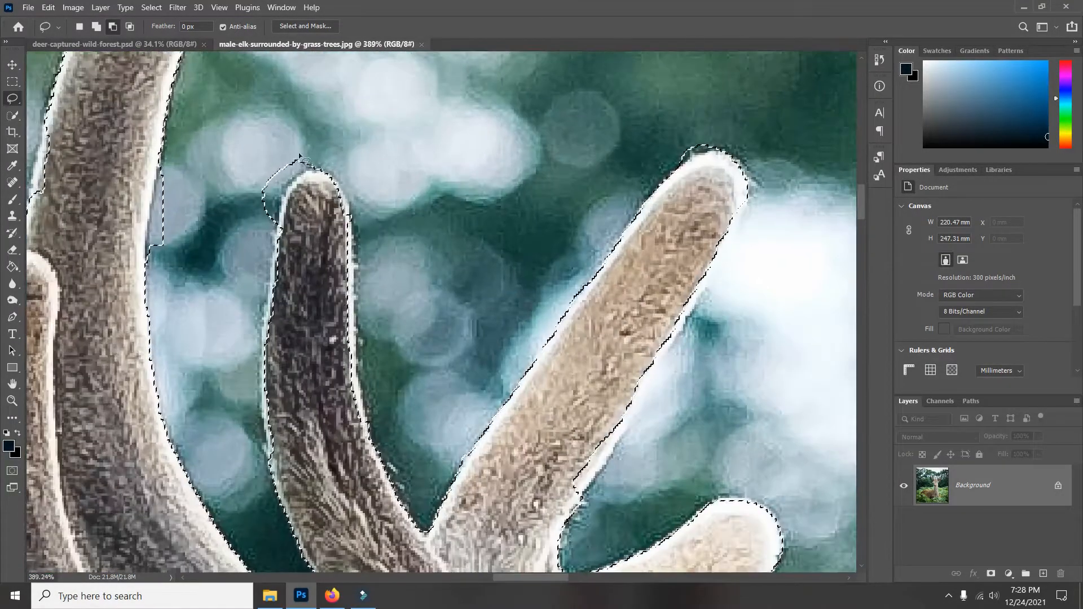
left_click_drag(297, 172, 326, 145)
scroll(450, 339, "down", 5)
mouse_move(164, 157)
left_mouse_down()
mouse_move(197, 148)
mouse_move(338, 180)
mouse_move(322, 223)
left_mouse_up()
scroll(277, 86, "up", 5)
scroll(323, 203, "down", 5)
scroll(299, 229, "up", 5)
Lasso away the background below the left antler's lower inner tine and between the antler and left ear.
left_click_drag(219, 206, 186, 341)
scroll(261, 225, "down", 5)
scroll(366, 439, "up", 4)
left_click_drag(314, 345, 347, 394)
scroll(350, 392, "down", 4)
scroll(474, 409, "up", 5)
mouse_move(589, 346)
left_mouse_down()
mouse_move(546, 391)
mouse_move(589, 403)
left_mouse_up()
scroll(316, 253, "down", 5)
scroll(209, 394, "up", 5)
mouse_move(191, 383)
left_mouse_down()
mouse_move(383, 524)
mouse_move(181, 432)
left_mouse_up()
scroll(220, 412, "down", 4)
scroll(203, 440, "up", 4)
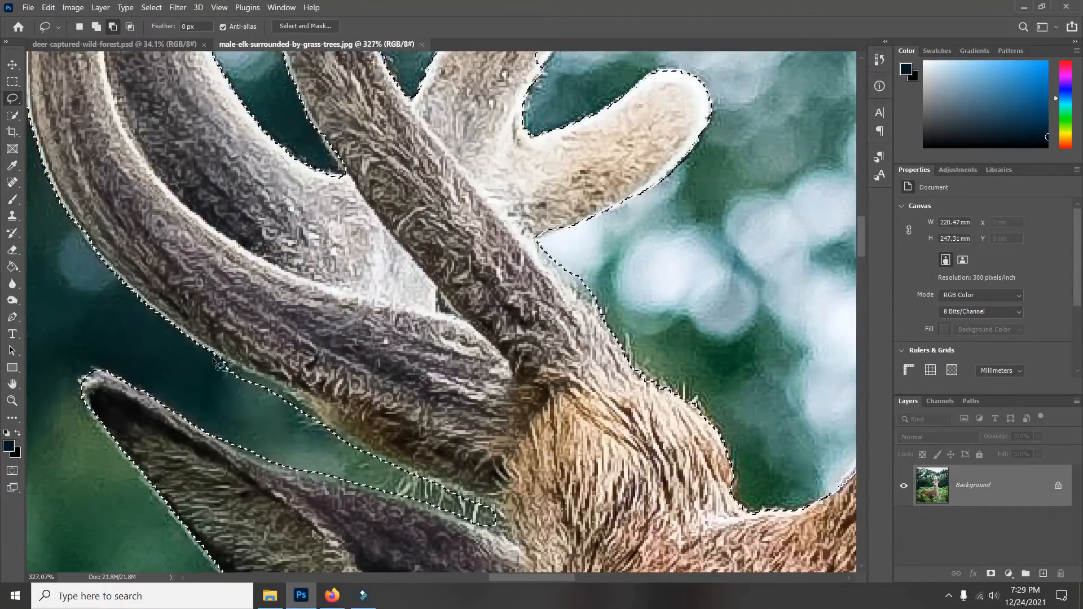
Subtract the background between the upper tines of the right antler with the Lasso tool.
scroll(350, 361, "down", 6)
scroll(556, 217, "up", 4)
scroll(556, 217, "up", 2)
left_click_drag(567, 163, 540, 400)
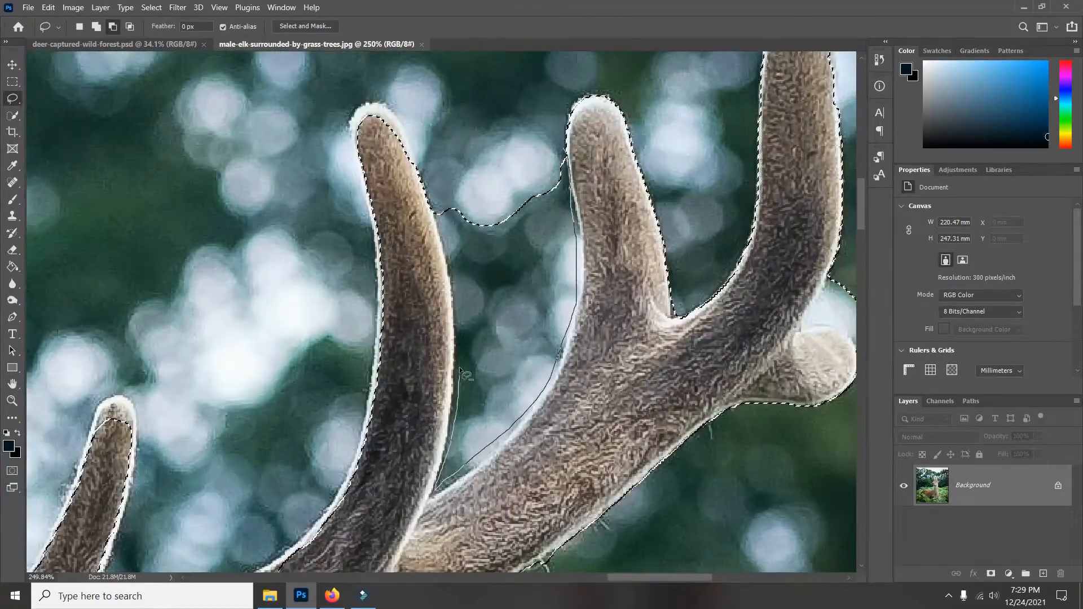
left_click_drag(459, 366, 420, 166)
scroll(418, 160, "down", 3)
scroll(418, 160, "up", 2)
mouse_move(499, 209)
left_mouse_down()
mouse_move(479, 139)
mouse_move(231, 545)
mouse_move(482, 192)
left_mouse_up()
scroll(482, 193, "down", 5)
Correct the selection outline around the right antler's tines and tips with small lasso strokes.
scroll(333, 416, "up", 7)
mouse_move(551, 224)
left_mouse_down()
mouse_move(432, 377)
mouse_move(480, 344)
left_mouse_up()
scroll(479, 344, "down", 1)
scroll(244, 383, "up", 2)
mouse_move(84, 163)
left_mouse_down()
mouse_move(163, 423)
mouse_move(325, 276)
mouse_move(67, 507)
mouse_move(76, 164)
left_mouse_up()
scroll(96, 112, "down", 4)
scroll(127, 434, "up", 3)
mouse_move(134, 446)
left_mouse_down()
mouse_move(155, 441)
mouse_move(136, 447)
left_mouse_up()
scroll(231, 355, "up", 1)
scroll(474, 254, "down", 3)
scroll(558, 254, "up", 3)
Refine the lasso selection around the remaining antler edges and the deer's right ear.
mouse_move(593, 222)
left_mouse_down()
mouse_move(279, 513)
mouse_move(590, 226)
mouse_move(597, 189)
mouse_move(544, 257)
mouse_move(646, 228)
left_mouse_up()
scroll(563, 226, "down", 2)
scroll(592, 225, "up", 2)
scroll(620, 214, "down", 1)
mouse_move(645, 174)
left_mouse_down()
mouse_move(606, 276)
mouse_move(646, 186)
left_mouse_up()
scroll(508, 350, "up", 1)
mouse_move(580, 245)
left_mouse_down()
mouse_move(468, 347)
mouse_move(555, 361)
left_mouse_up()
scroll(479, 361, "down", 1)
left_click_drag(519, 254, 471, 344)
scroll(462, 197, "down", 7)
Correct the selection along the edges of the deer's neck with the Lasso tool in add mode.
scroll(395, 327, "up", 5)
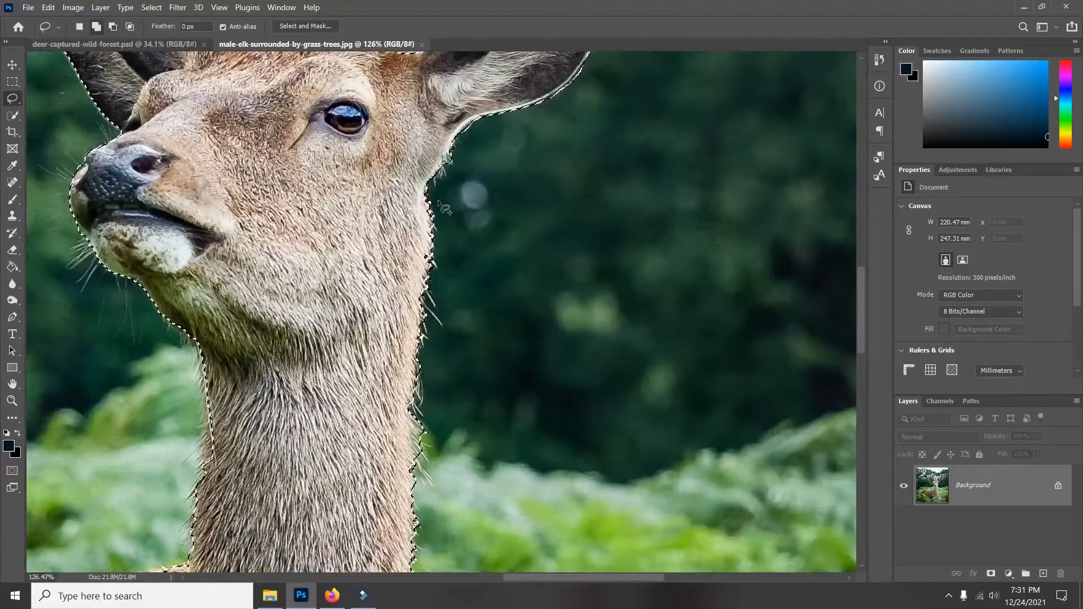
left_click_drag(437, 199, 370, 491)
scroll(451, 225, "down", 4)
left_click_drag(412, 163, 452, 567)
scroll(417, 339, "down", 2)
scroll(315, 282, "up", 3)
left_click_drag(311, 220, 310, 347)
Redraw the selection edge along the deer's back with lasso strokes.
scroll(338, 395, "up", 3)
left_click_drag(567, 275, 85, 308)
scroll(169, 271, "up", 2)
mouse_move(671, 270)
left_mouse_down()
mouse_move(209, 302)
mouse_move(620, 237)
left_mouse_up()
scroll(451, 225, "down", 2)
mouse_move(643, 242)
left_mouse_down()
mouse_move(539, 245)
mouse_move(451, 170)
left_mouse_up()
scroll(351, 196, "down", 2)
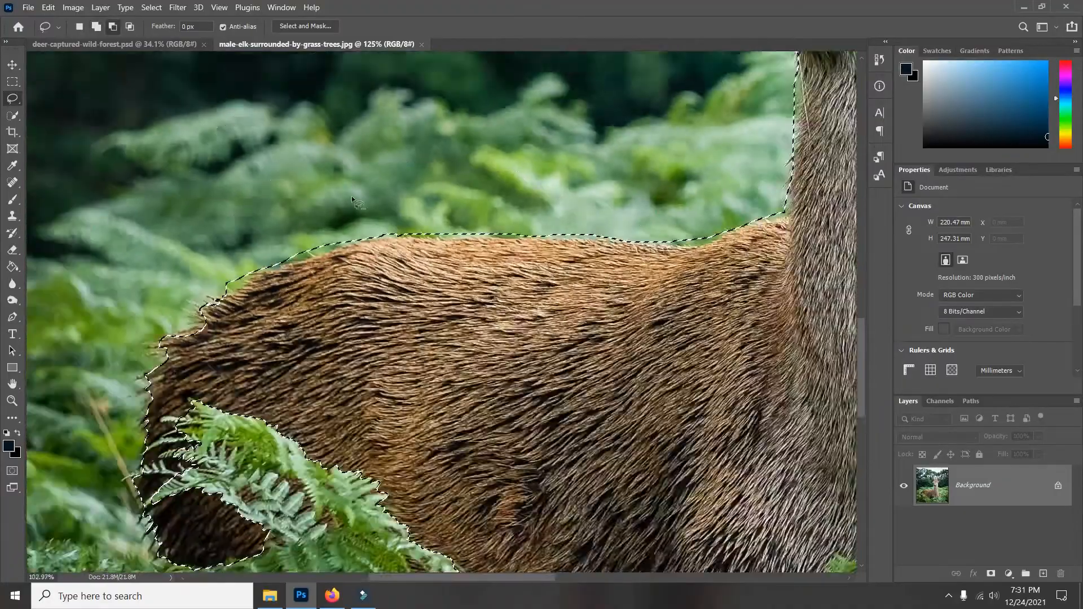
Refine the selection around the deer's rump and the fern in front of it with the Lasso tool.
scroll(265, 268, "up", 5)
mouse_move(354, 177)
left_mouse_down()
mouse_move(256, 260)
mouse_move(212, 341)
left_mouse_up()
scroll(234, 452, "up", 6)
left_click_drag(344, 240, 279, 276)
left_click_drag(307, 231, 211, 265)
scroll(254, 282, "up", 2)
mouse_move(388, 229)
left_mouse_down()
mouse_move(339, 235)
mouse_move(379, 239)
left_mouse_up()
scroll(338, 270, "up", 1)
mouse_move(387, 285)
left_mouse_down()
mouse_move(361, 262)
mouse_move(227, 254)
mouse_move(383, 285)
left_mouse_up()
left_click_drag(274, 338, 248, 374)
scroll(384, 316, "down", 7)
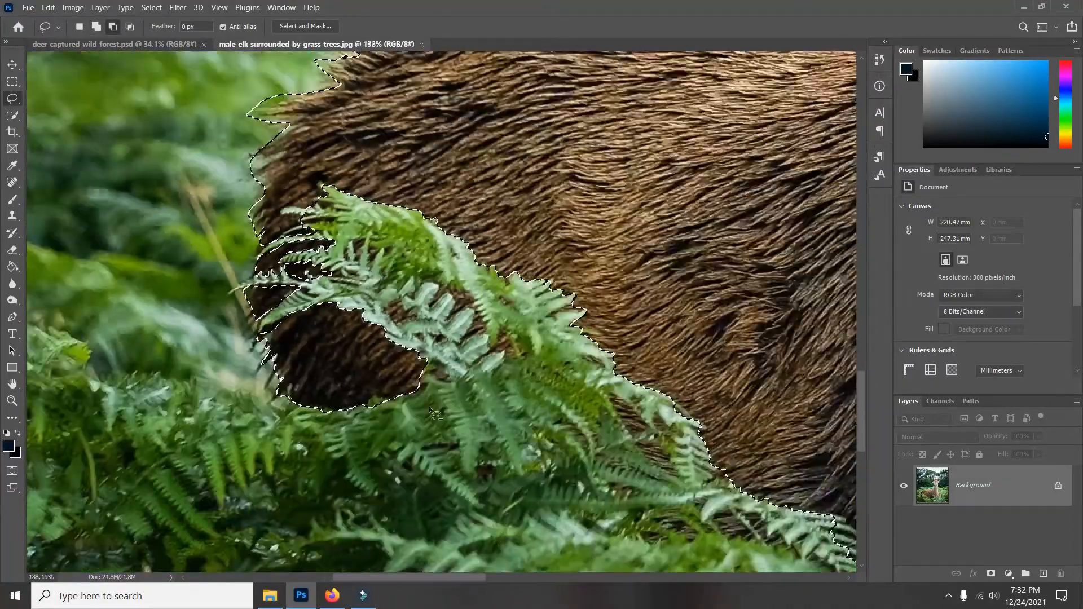
Clean up the selection edge where the deer's lower neck meets the chest with a lasso stroke.
scroll(429, 410, "down", 7)
scroll(649, 113, "up", 4)
scroll(535, 169, "down", 3)
scroll(535, 339, "up", 3)
left_click_drag(539, 288, 563, 290)
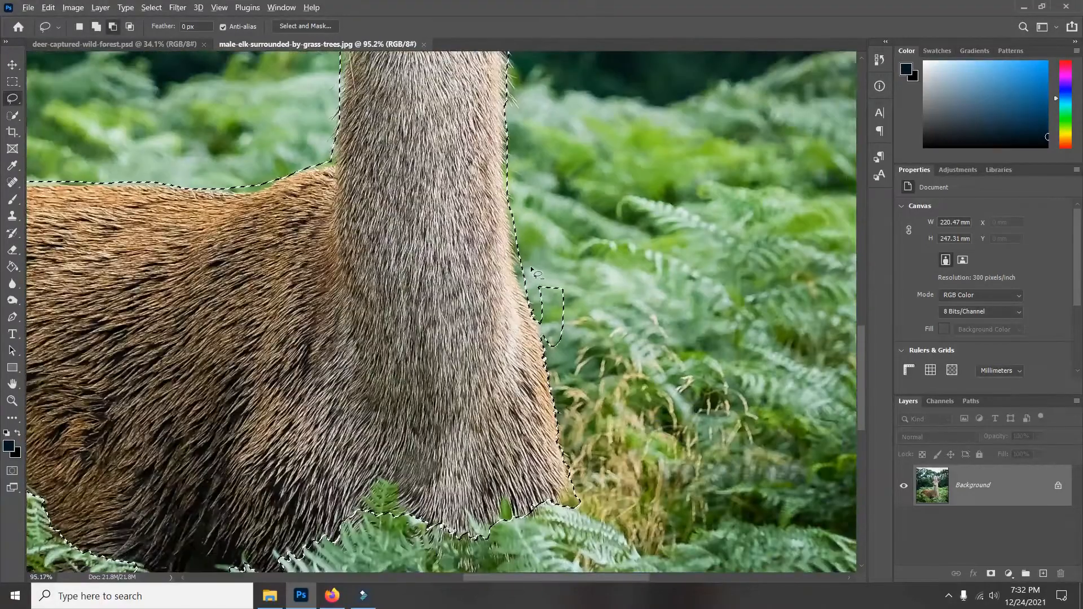
scroll(534, 273, "down", 5)
scroll(646, 186, "up", 5)
scroll(646, 186, "down", 5)
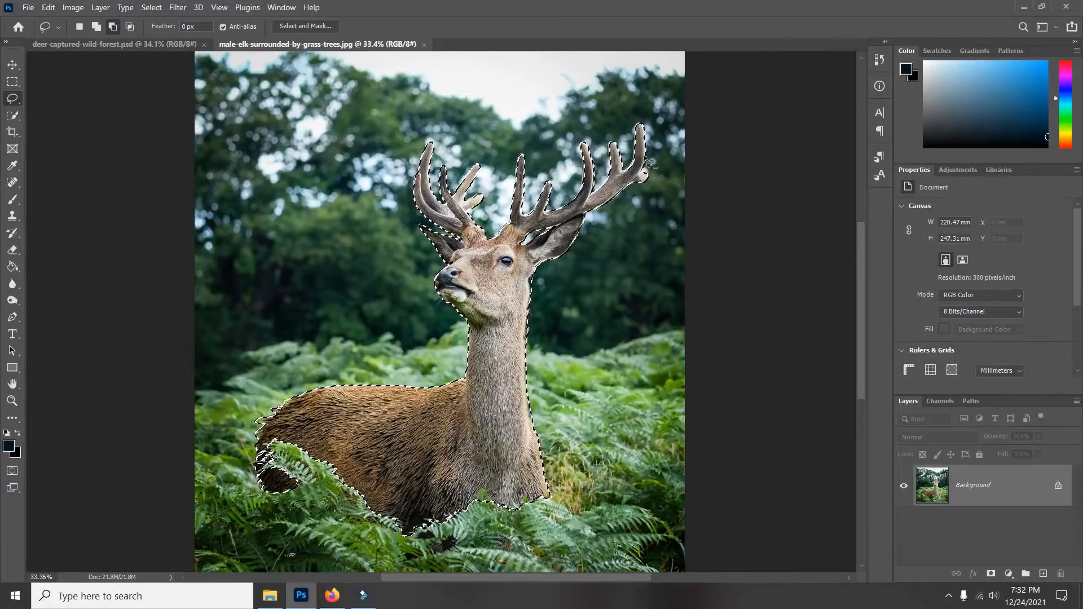
Open the selection in Select and Mask and set the view transparency to 60%.
left_click(309, 26)
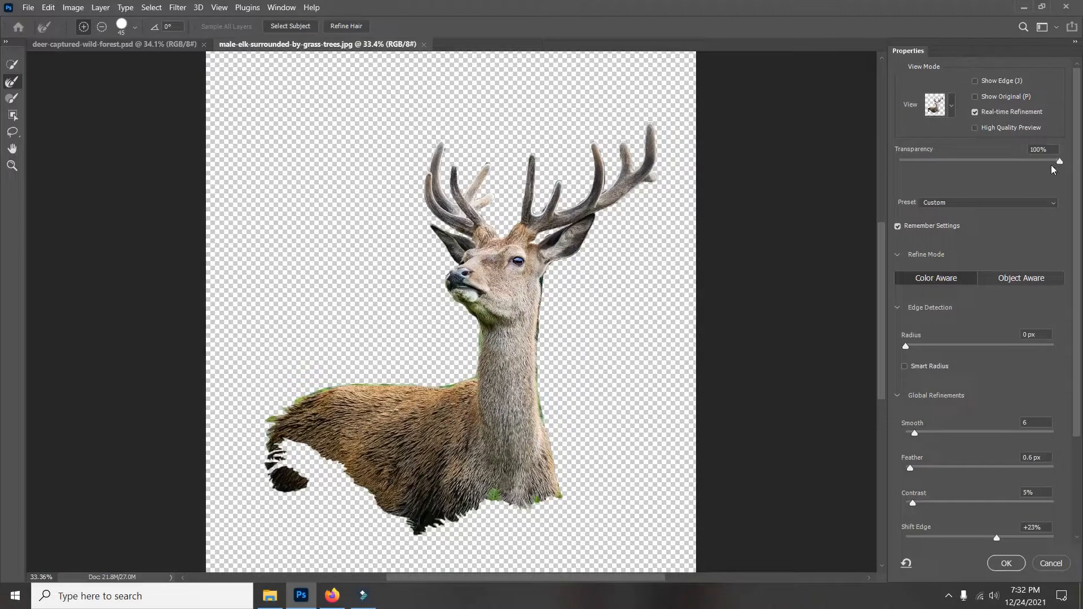
left_click_drag(1058, 163, 996, 170)
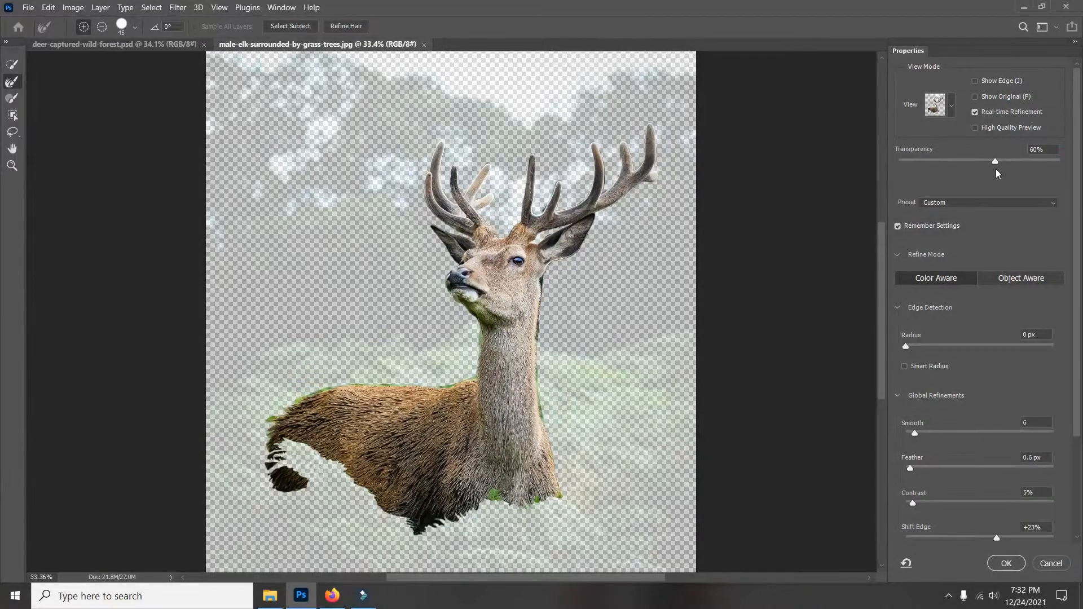
left_click(996, 162)
Enable Smart Radius and refine the selection edge down the back of the deer's neck with the Refine Edge Brush.
left_click(12, 165)
left_click_drag(454, 291, 474, 291)
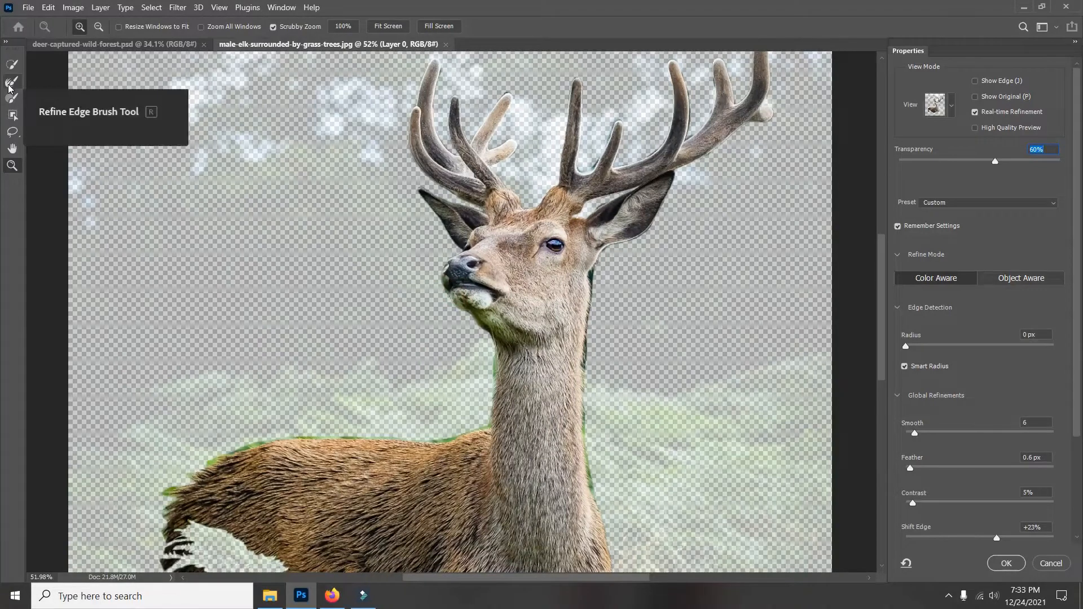
left_click(10, 85)
left_click_drag(594, 275, 593, 299)
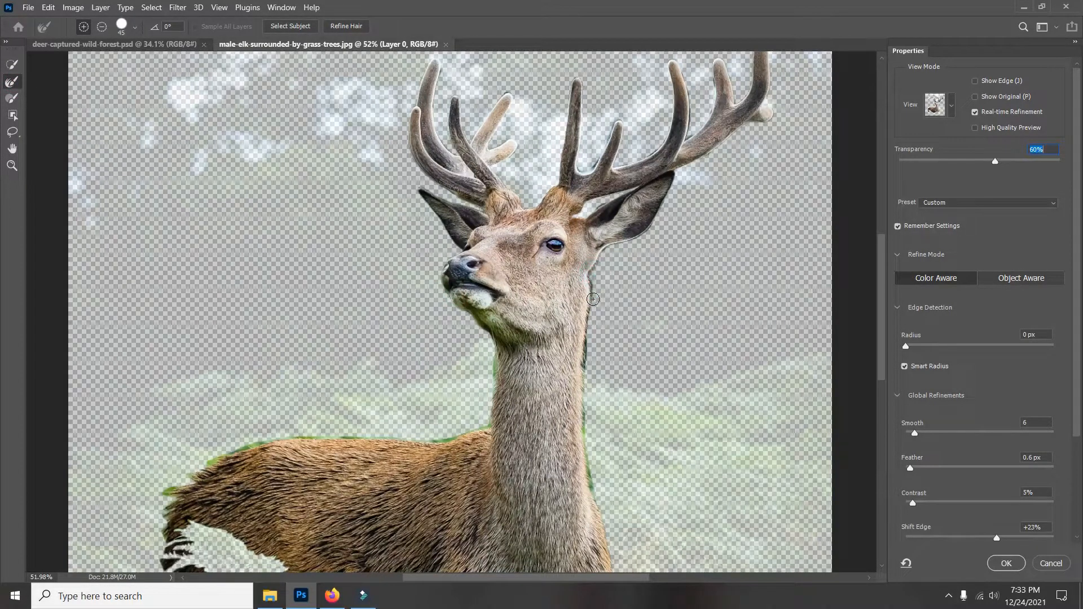
left_click_drag(592, 339, 588, 382)
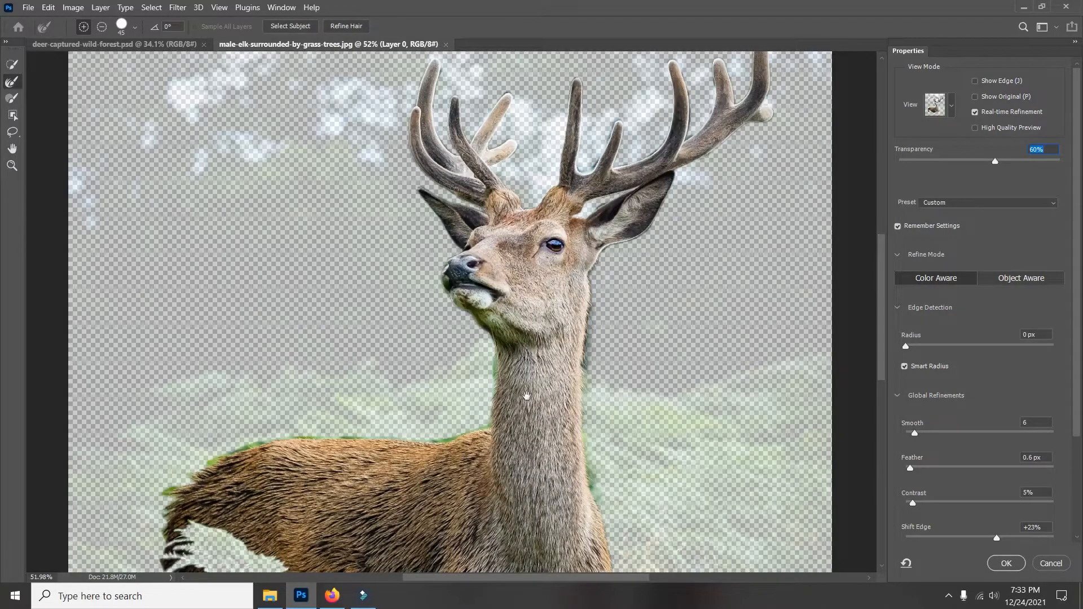
Brush along the deer's chest, back and rump with the Refine Edge Brush to remove the green fringe.
left_click_drag(527, 394, 483, 262)
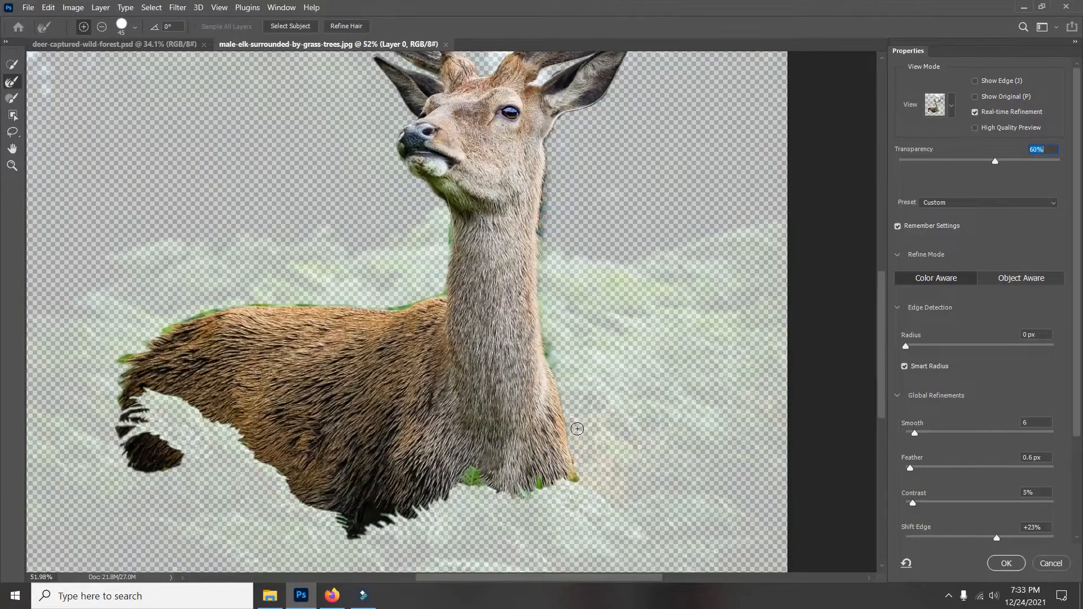
key("shift+Up")
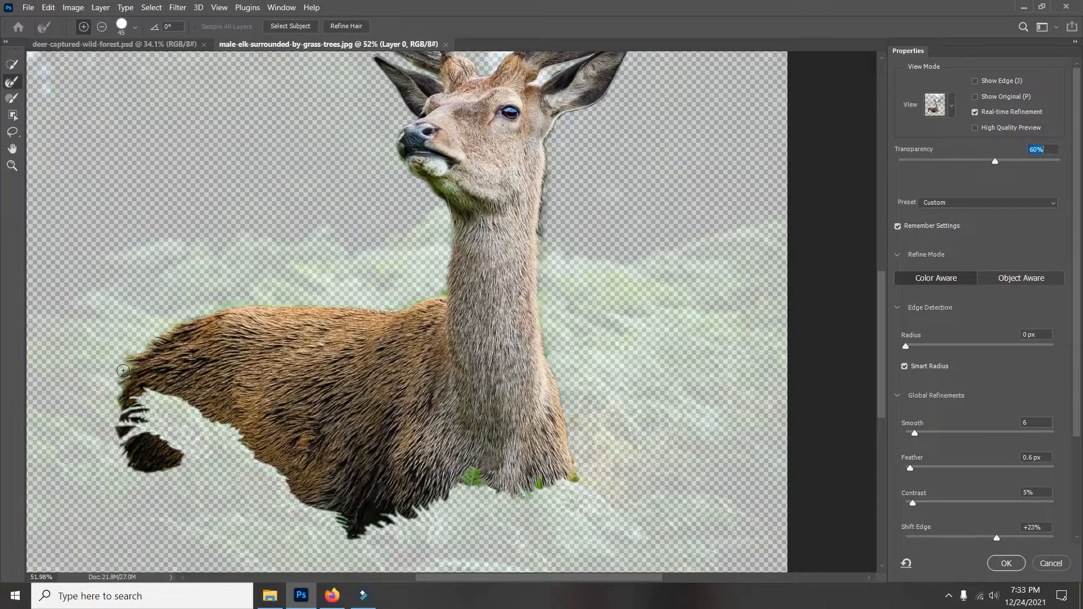
left_click_drag(516, 148, 478, 375)
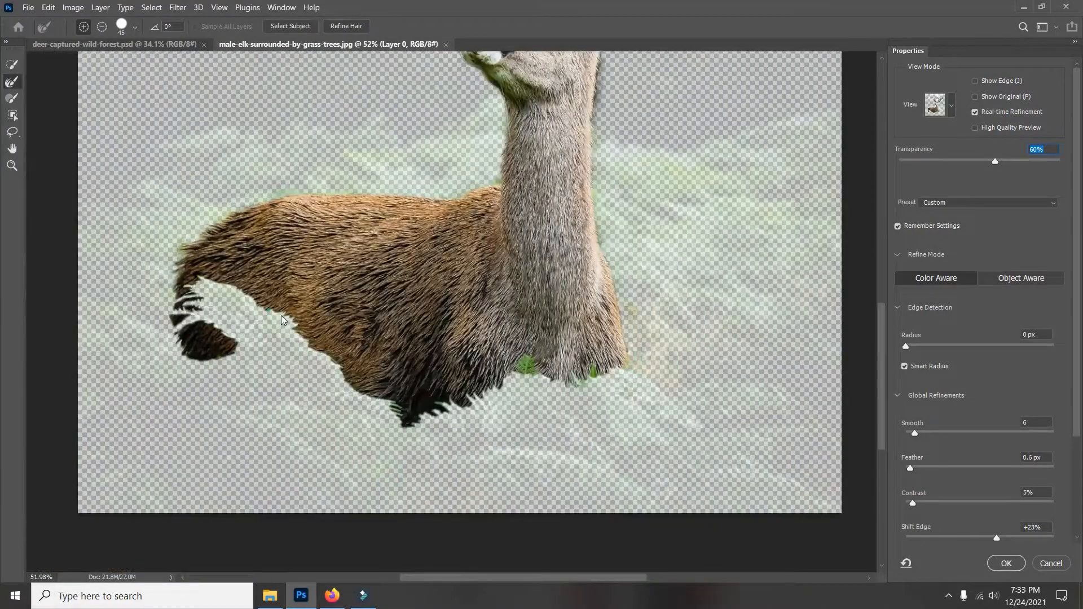
mouse_move(445, 402)
left_mouse_down()
mouse_move(389, 409)
mouse_move(472, 415)
left_mouse_up()
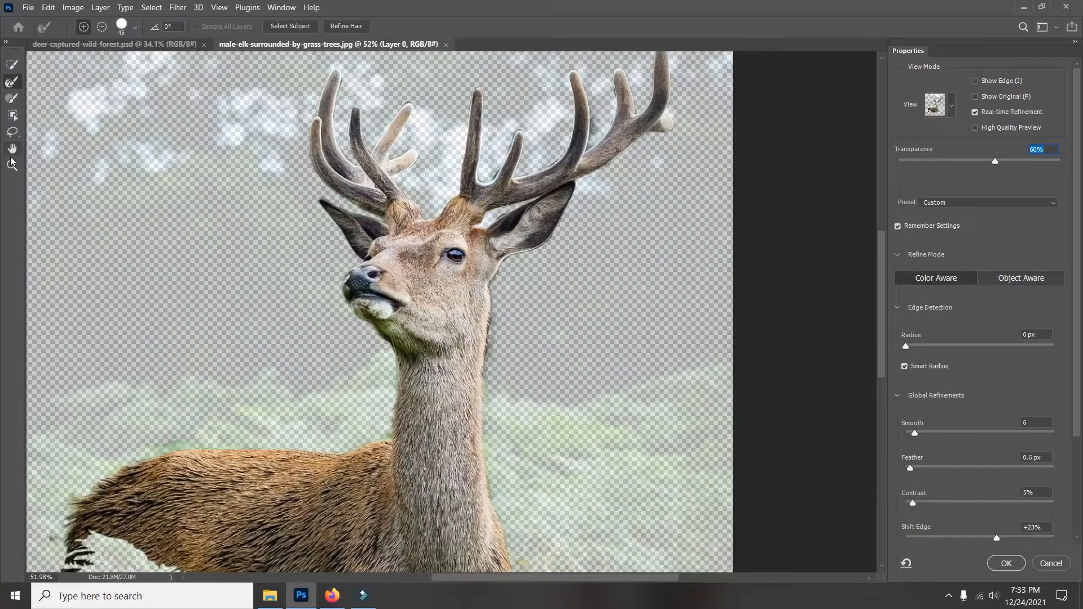
Output the refined selection to a new layer with a layer mask.
left_click(12, 164)
left_click_drag(333, 251, 314, 317)
left_click_drag(215, 415, 290, 375)
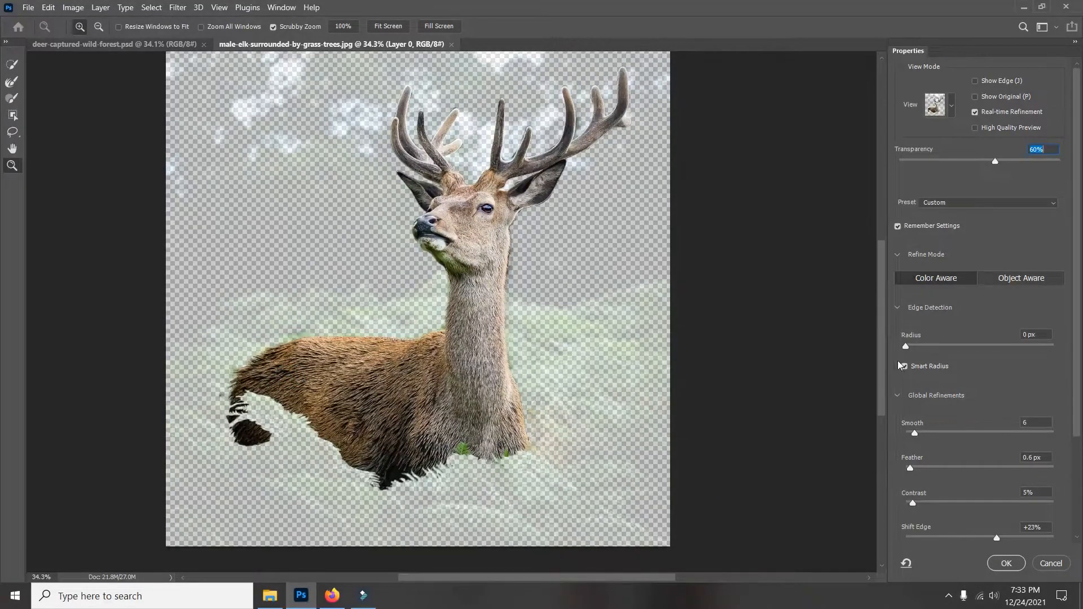
scroll(1049, 440, "down", 5)
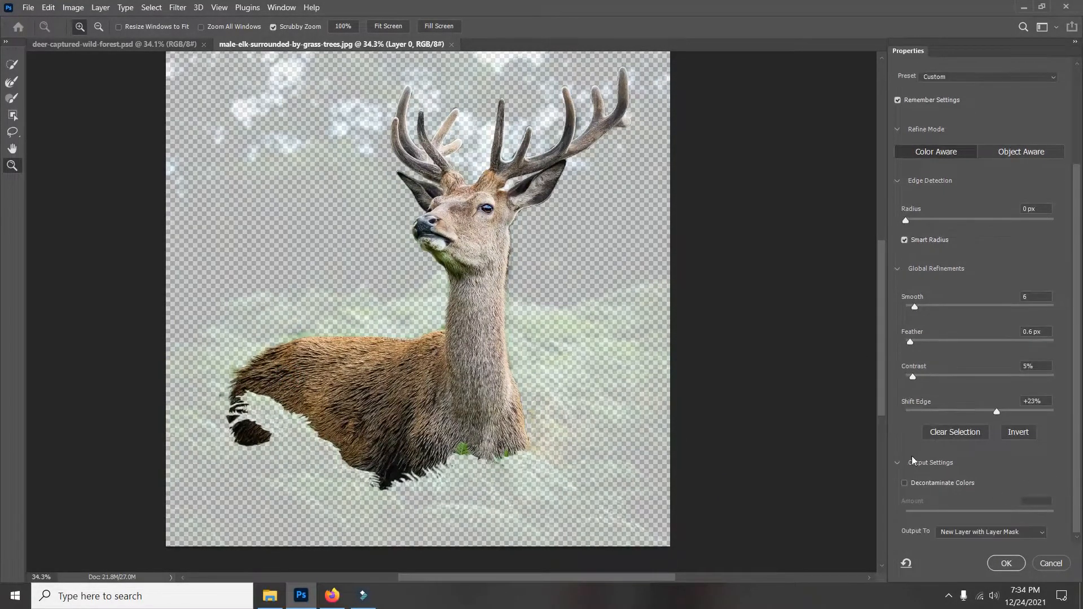
left_click(1005, 563)
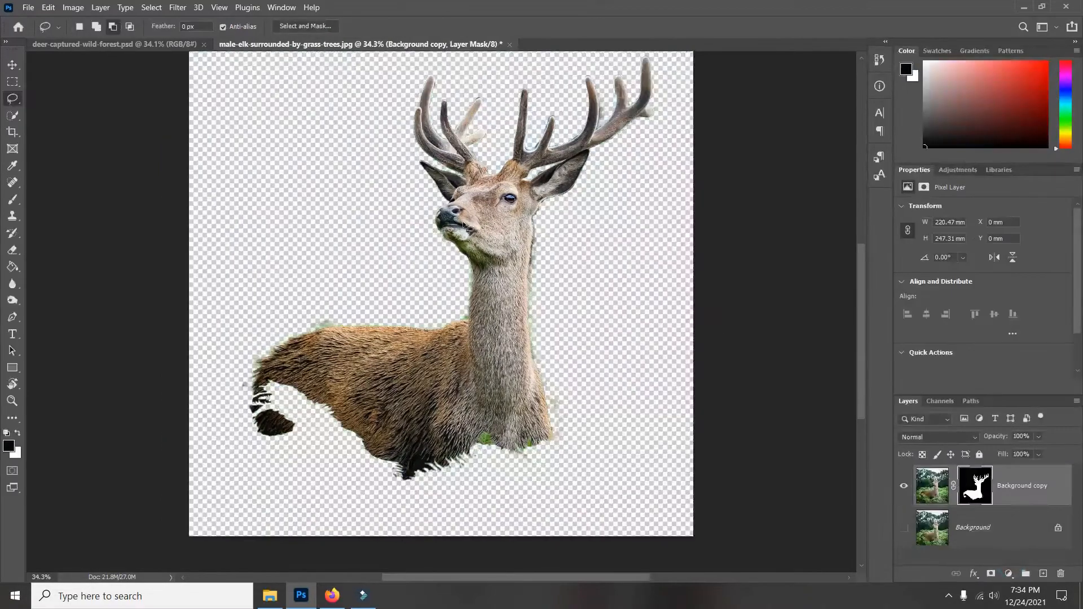
Compare the cutout with the original by toggling the Background layer's visibility, and examine the masked edges around the head and body.
left_click(905, 527)
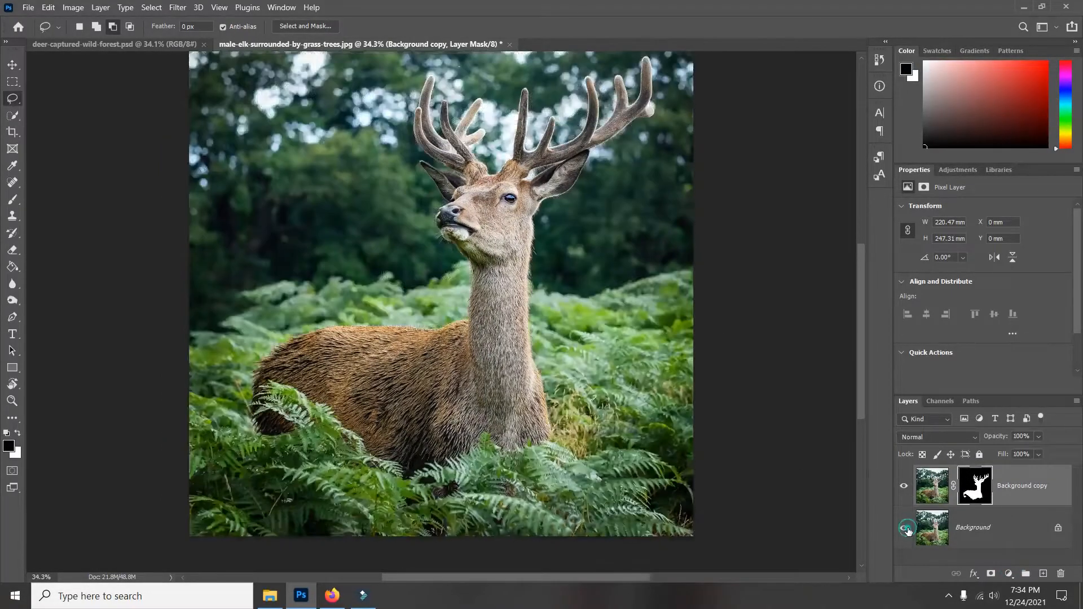
left_click(905, 527)
left_click(905, 529)
left_click(907, 530)
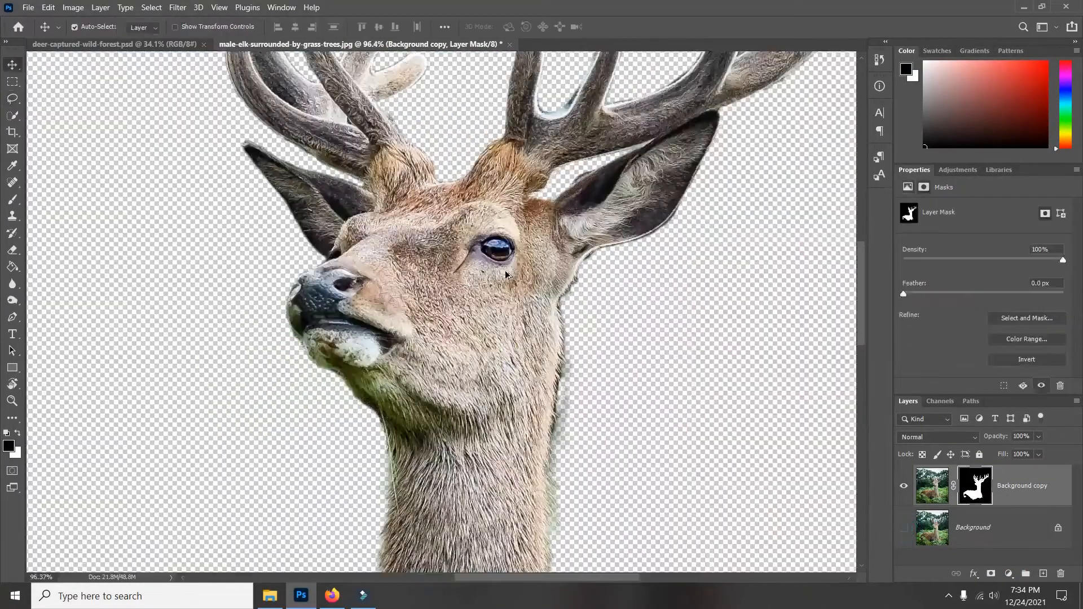
scroll(496, 240, "down", 8)
scroll(439, 406, "up", 3)
scroll(579, 312, "down", 2)
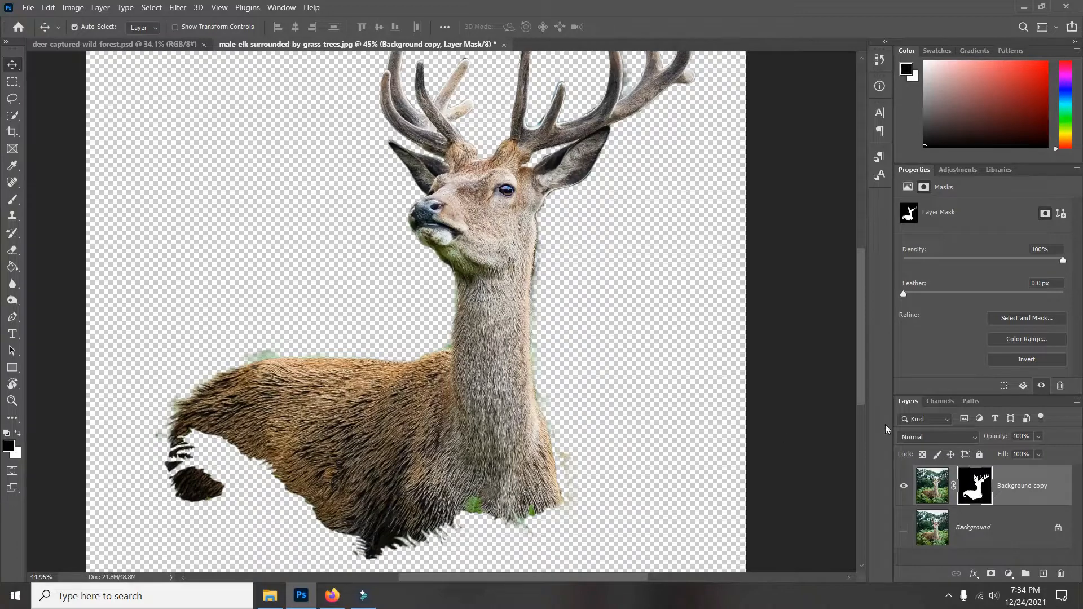
Display the Background copy layer's mask on its own and examine the edges of the antlers for grey smudges.
left_click(975, 494, "alt")
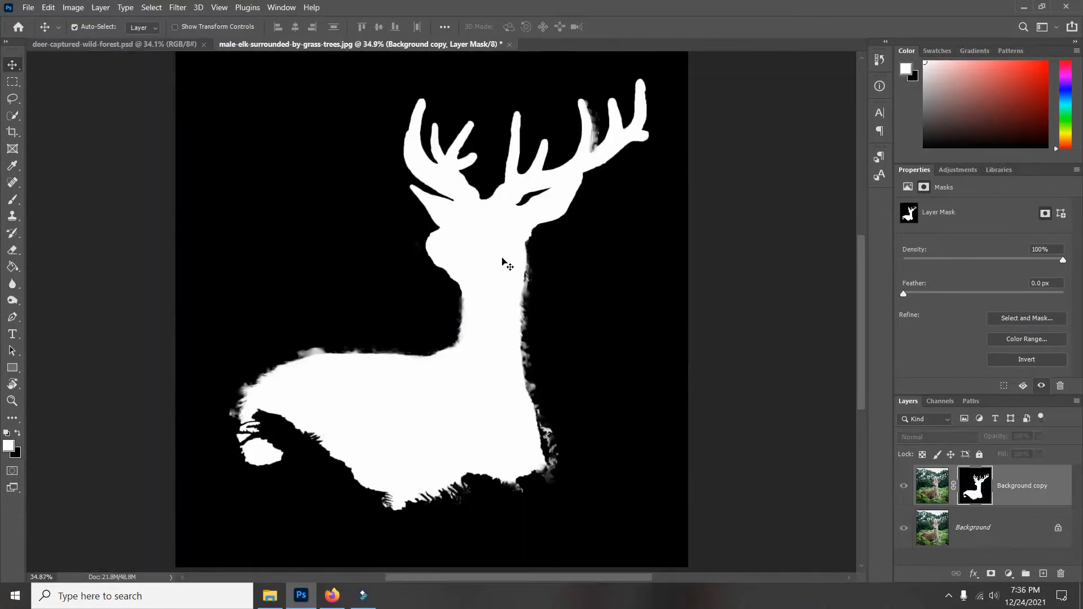
scroll(515, 214, "up", 7)
scroll(459, 286, "down", 8)
scroll(596, 115, "up", 9)
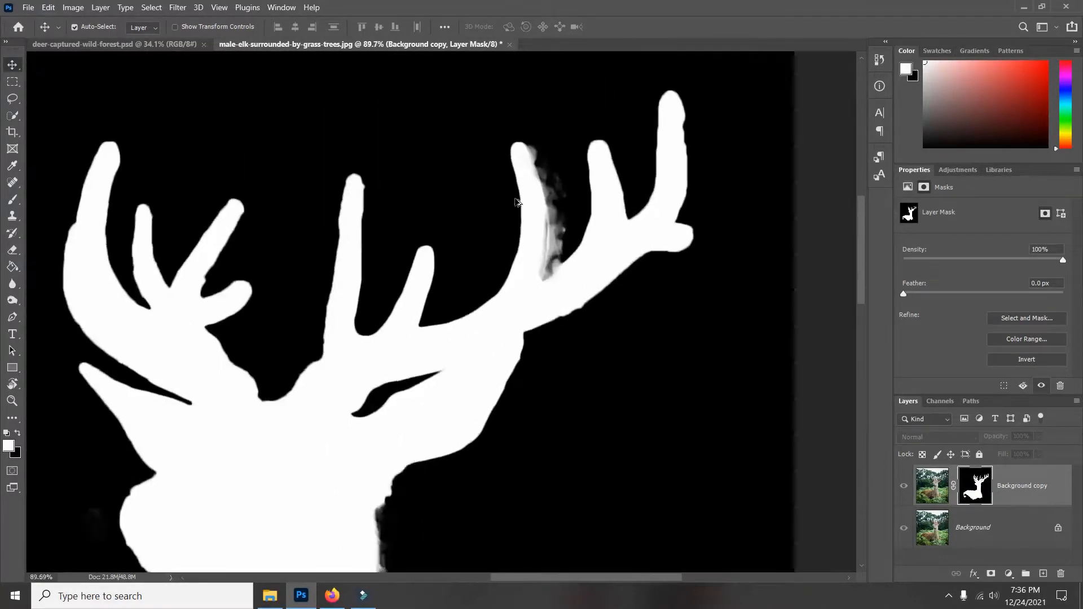
scroll(515, 202, "up", 3)
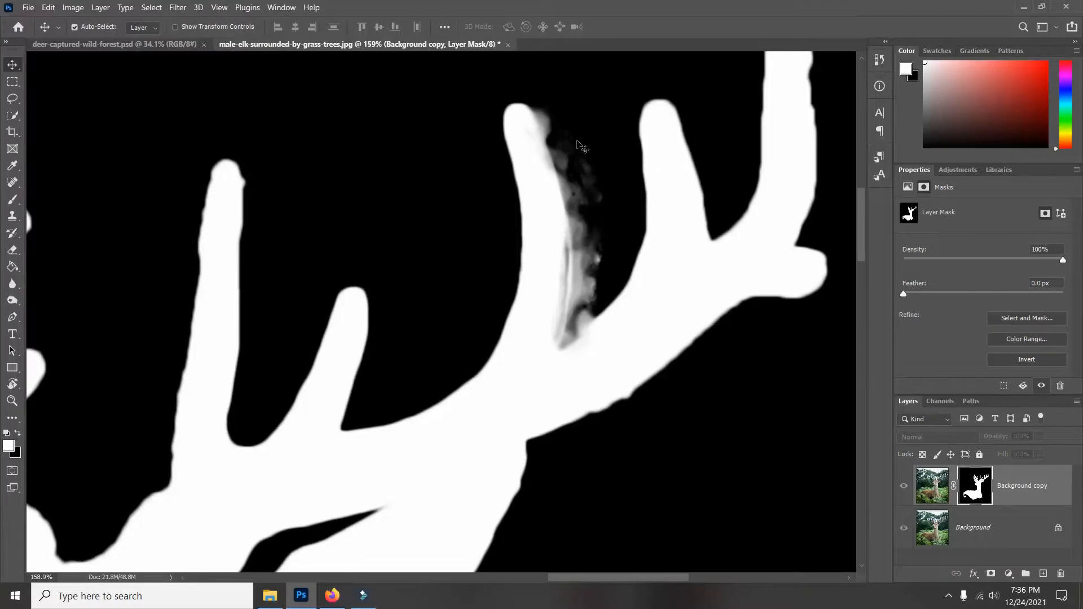
scroll(582, 147, "up", 3)
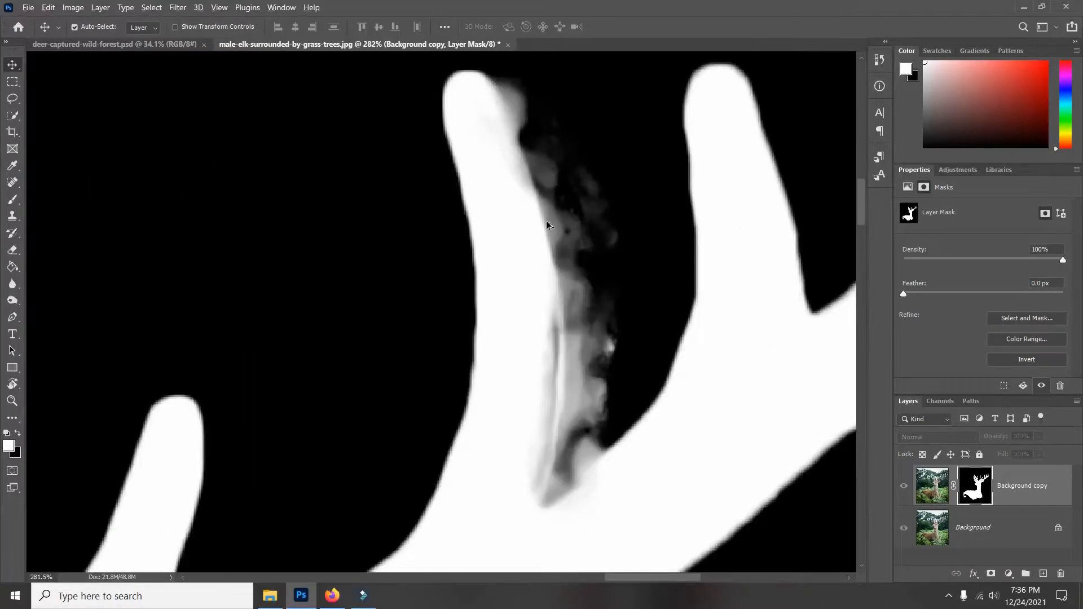
scroll(536, 232, "down", 5)
scroll(495, 253, "up", 3)
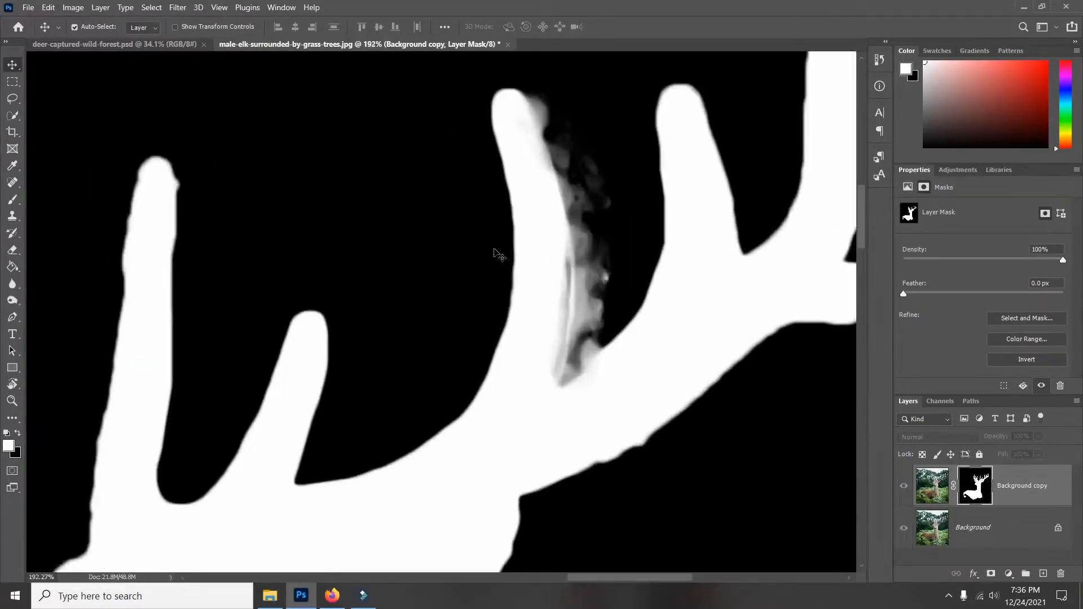
Set up a black Soft Round brush of 61 px with Overlay mode and 30% flow.
left_click(16, 434)
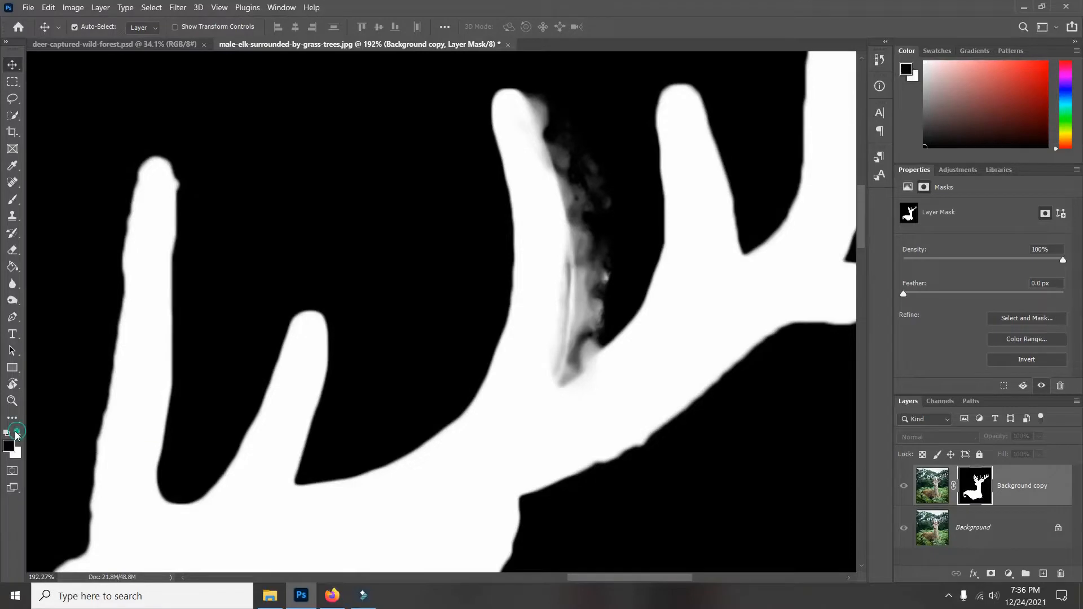
left_click(12, 200)
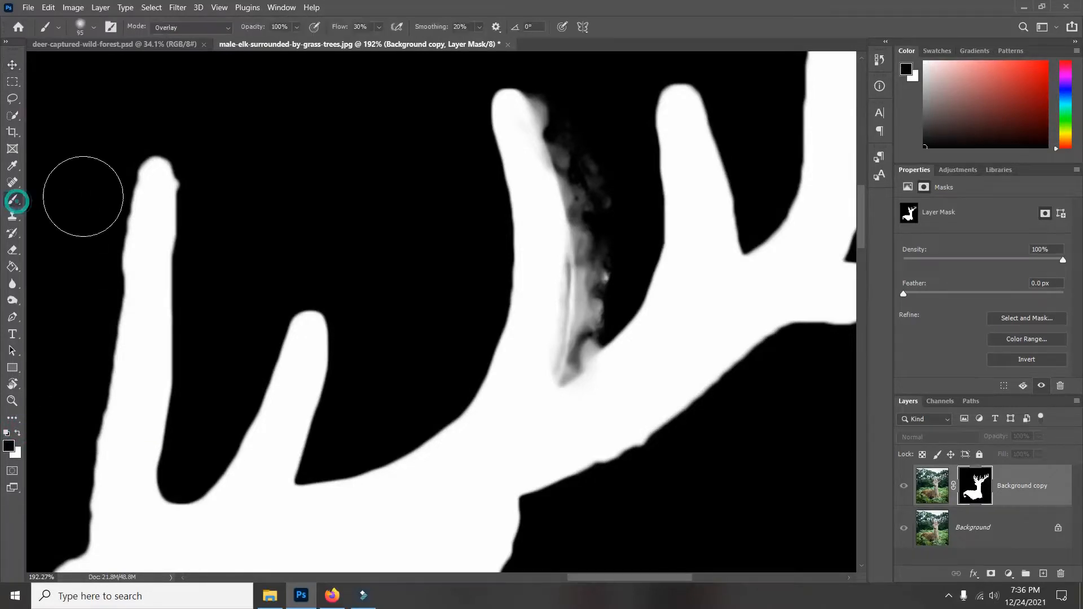
right_click(339, 156)
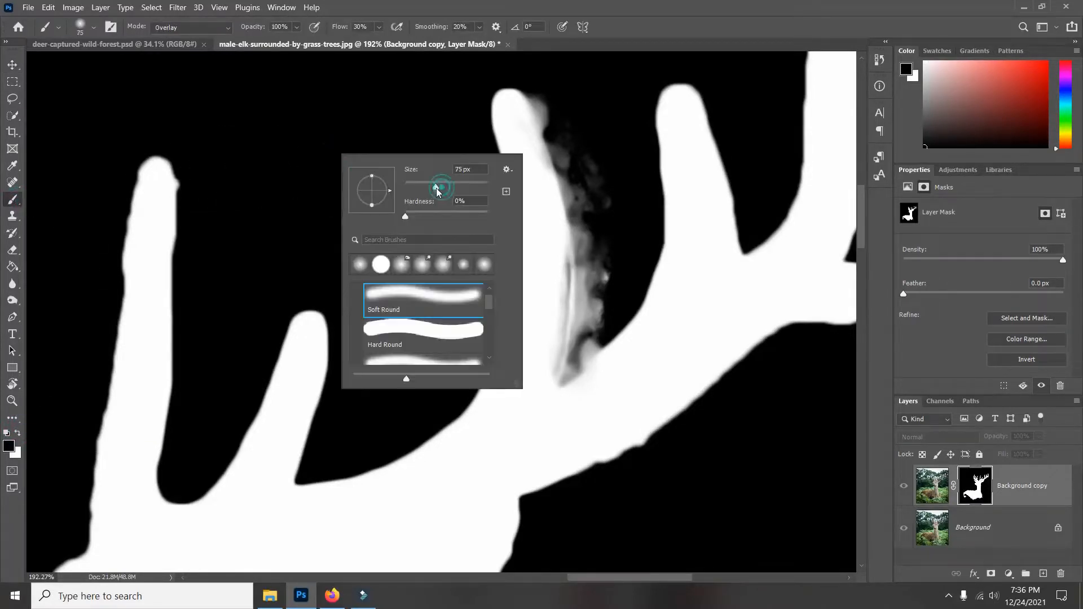
left_click_drag(430, 192, 429, 191)
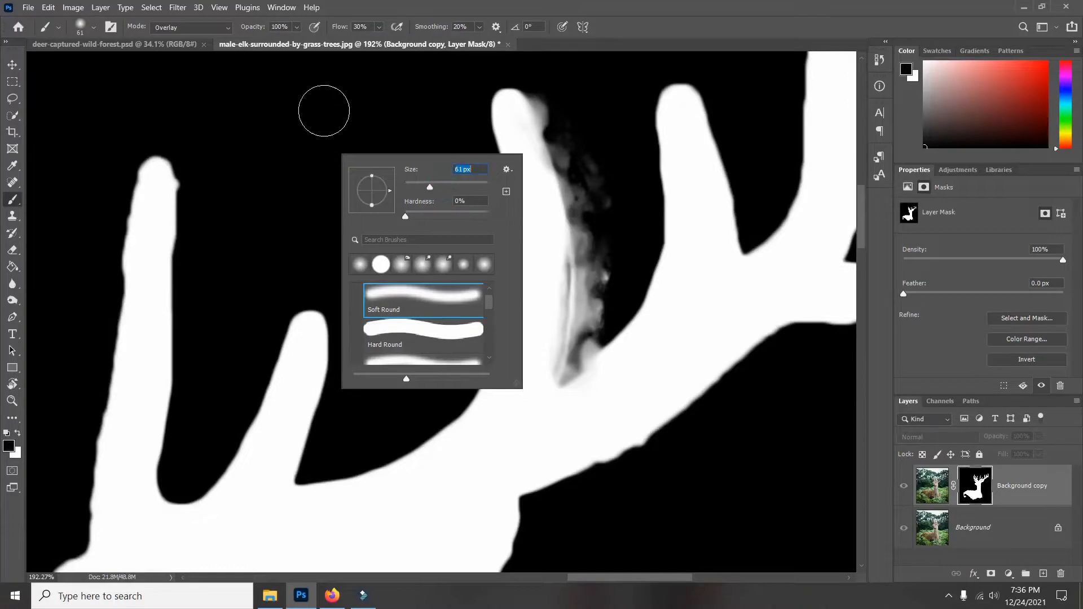
left_click(370, 27)
left_click_drag(371, 27, 356, 30)
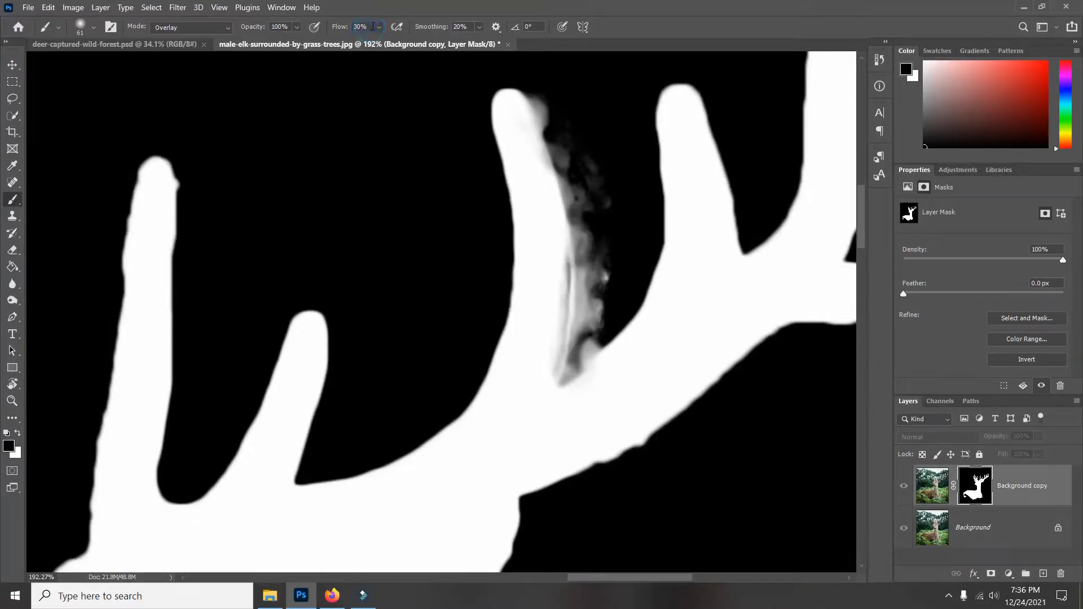
double_click(367, 26)
left_click(228, 31)
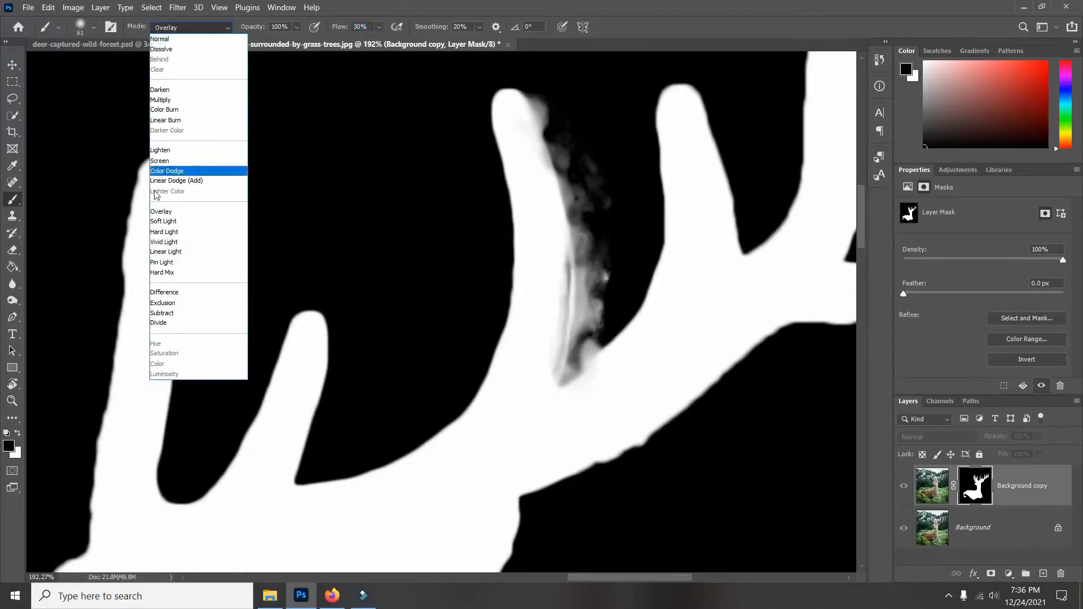
left_click(157, 214)
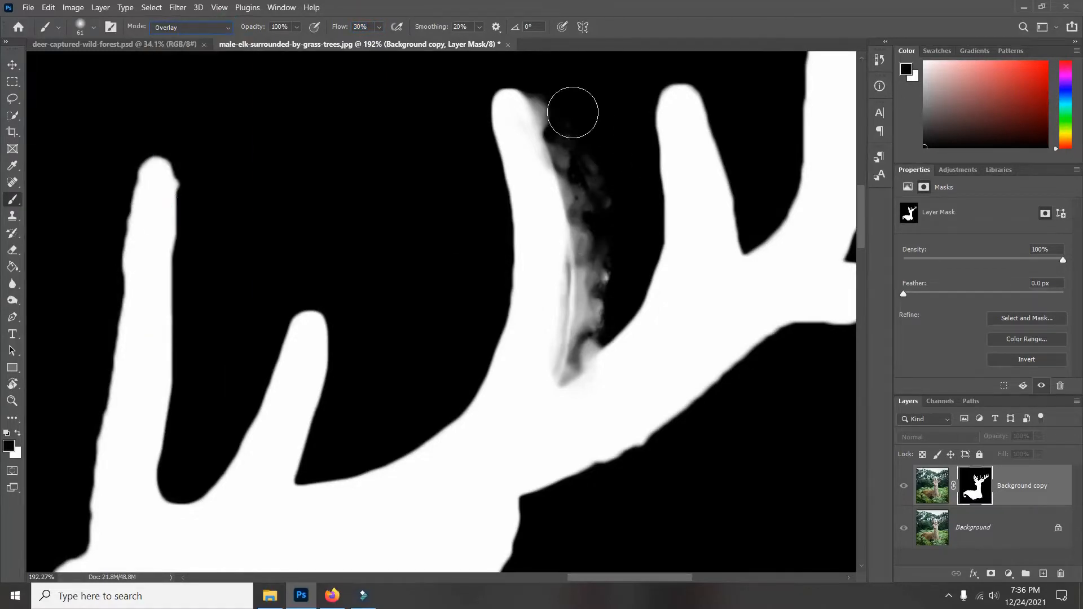
Paint black over the grey smudge beside the antler tine on the layer mask.
mouse_move(550, 105)
left_mouse_down()
mouse_move(574, 156)
mouse_move(574, 125)
mouse_move(618, 259)
mouse_move(601, 163)
mouse_move(611, 218)
left_mouse_up()
mouse_move(580, 142)
left_mouse_down()
mouse_move(595, 185)
mouse_move(589, 219)
mouse_move(573, 153)
mouse_move(587, 252)
mouse_move(571, 161)
mouse_move(586, 250)
mouse_move(574, 187)
mouse_move(570, 231)
mouse_move(498, 159)
mouse_move(512, 208)
mouse_move(524, 162)
mouse_move(537, 180)
mouse_move(515, 192)
mouse_move(523, 200)
mouse_move(544, 179)
mouse_move(561, 250)
mouse_move(568, 203)
mouse_move(580, 205)
mouse_move(597, 310)
mouse_move(603, 243)
mouse_move(601, 327)
mouse_move(600, 266)
mouse_move(584, 353)
mouse_move(600, 323)
mouse_move(579, 368)
mouse_move(588, 343)
mouse_move(581, 357)
mouse_move(572, 198)
mouse_move(540, 90)
mouse_move(582, 177)
left_mouse_up()
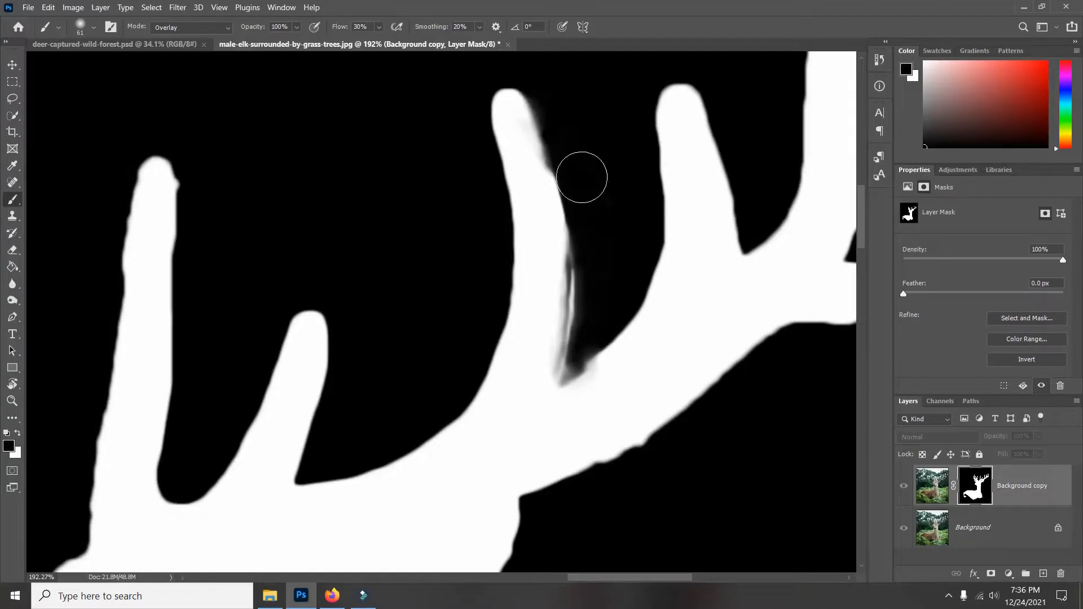
left_click_drag(557, 106, 583, 194)
mouse_move(602, 319)
left_mouse_down()
mouse_move(587, 375)
mouse_move(563, 357)
left_mouse_up()
left_click(585, 370)
Paint out the grey fringe on the mask along the back of the deer's neck and down to the chest.
scroll(576, 249, "down", 1)
scroll(570, 247, "down", 10)
scroll(456, 463, "up", 5)
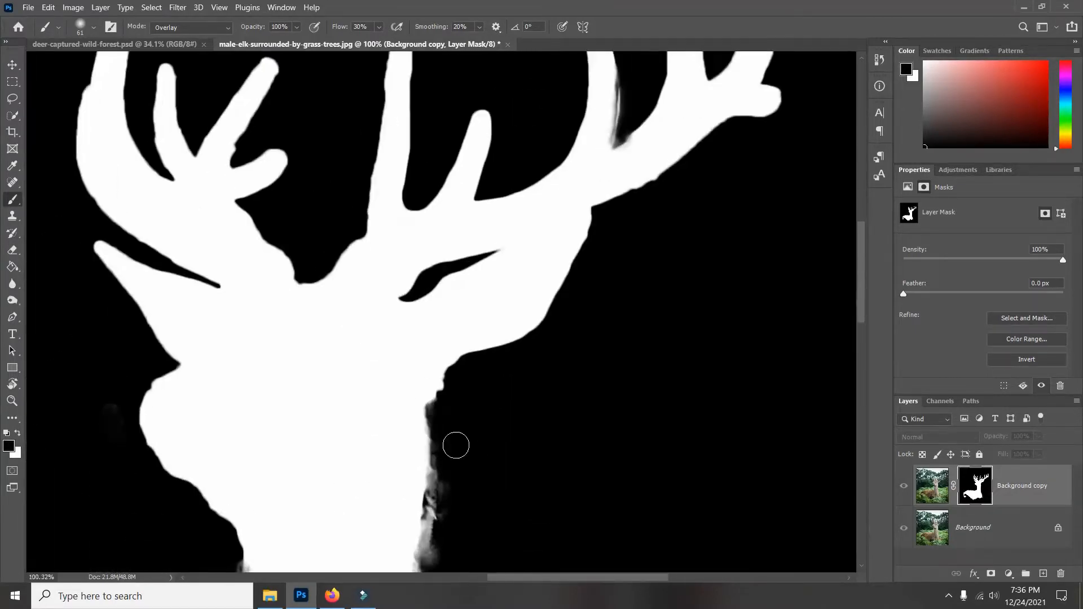
left_click(450, 439)
left_click_drag(450, 509, 450, 232)
left_click_drag(435, 278, 430, 432)
left_click_drag(431, 464, 435, 259)
mouse_move(435, 259)
left_mouse_down()
mouse_move(437, 355)
mouse_move(438, 233)
left_mouse_up()
left_click_drag(479, 467, 464, 224)
mouse_move(464, 224)
left_mouse_down()
mouse_move(477, 339)
mouse_move(467, 232)
left_mouse_up()
left_click_drag(464, 425, 493, 396)
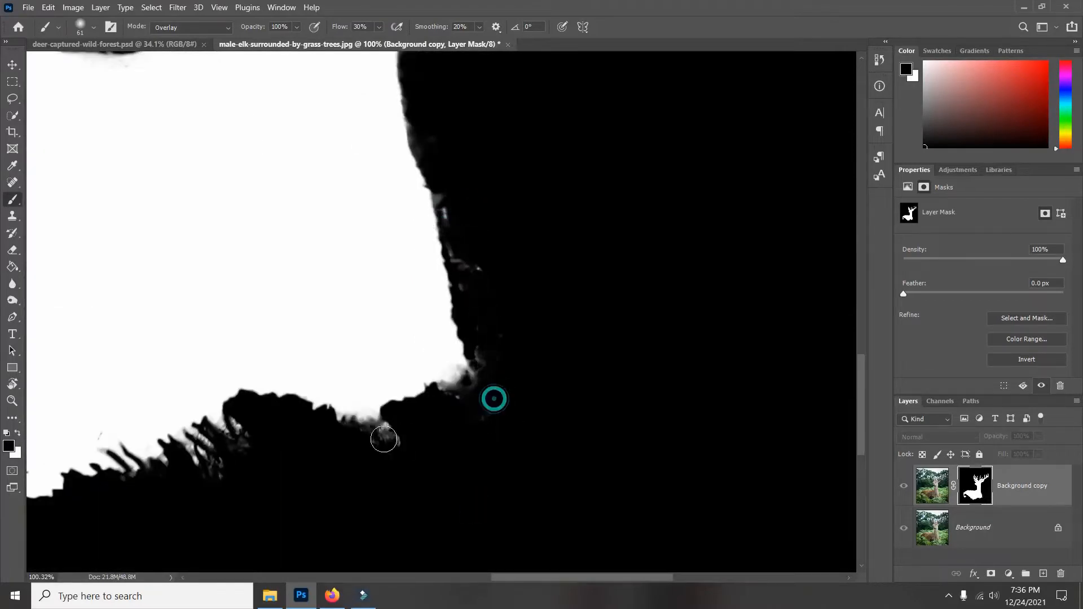
Clean the grey remnants from the mask along the deer's lower body, rump, back and front of the neck.
left_click_drag(382, 440, 652, 434)
left_click_drag(201, 384, 488, 375)
left_click_drag(319, 338, 408, 533)
mouse_move(220, 404)
left_mouse_down()
mouse_move(295, 304)
mouse_move(489, 212)
mouse_move(771, 221)
left_mouse_up()
left_click_drag(776, 229, 374, 342)
left_click_drag(375, 343, 488, 222)
left_click_drag(511, 172, 496, 361)
Switch the brush color to white and its blending mode to Normal.
scroll(496, 361, "down", 5)
scroll(497, 361, "down", 5)
scroll(496, 542, "up", 5)
left_click(17, 433)
left_click(192, 28)
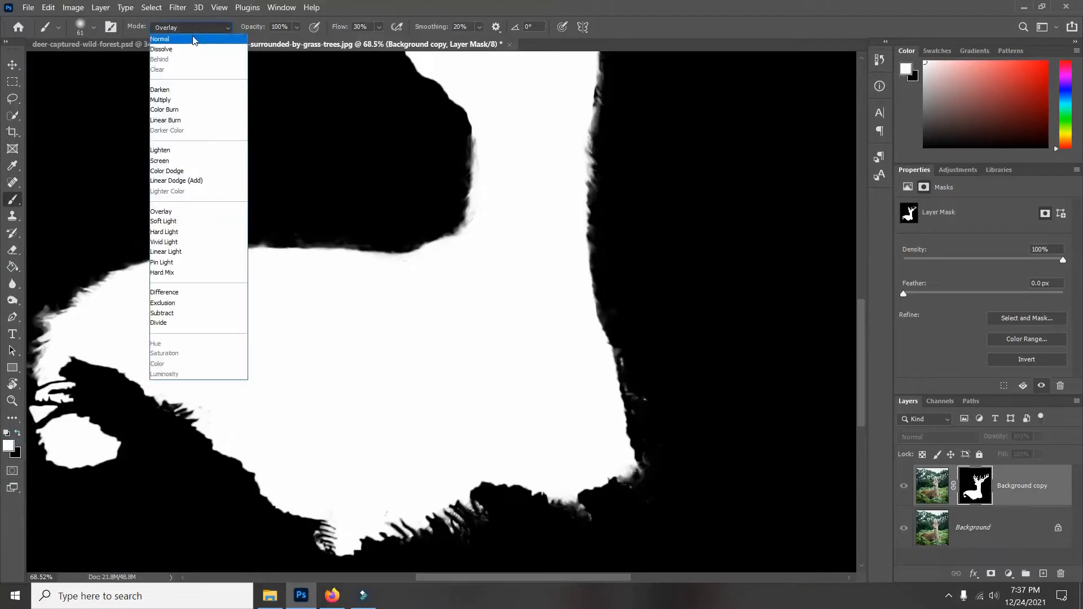
left_click(194, 39)
Examine the whole mask silhouette, from antlers to lower body, for leftover grey areas and rough edges.
scroll(525, 429, "down", 5)
scroll(526, 429, "up", 3)
scroll(519, 428, "down", 2)
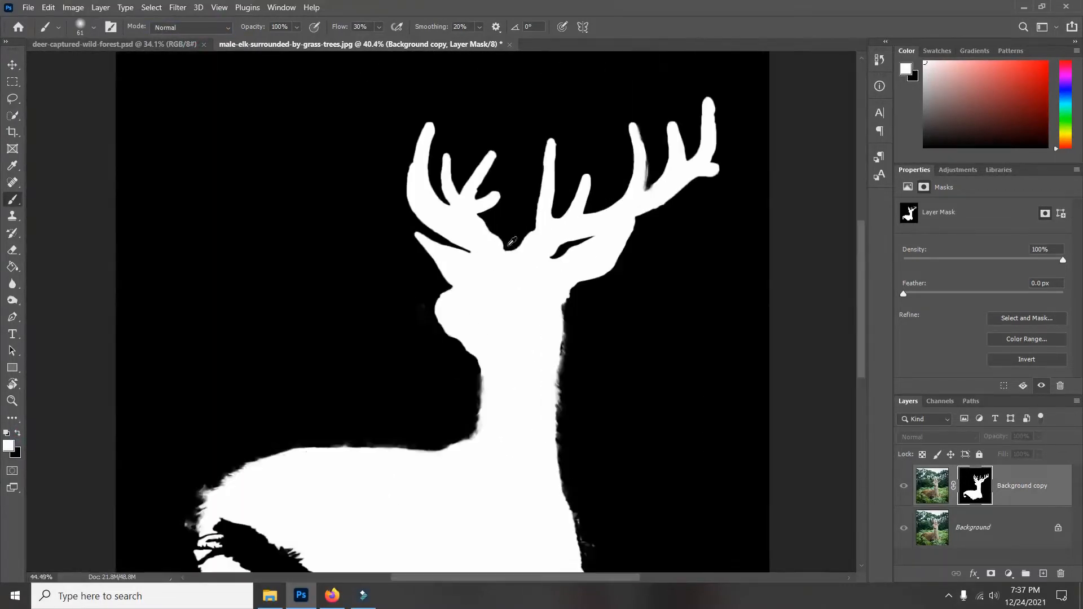
scroll(510, 319, "up", 3)
scroll(507, 244, "down", 3)
scroll(585, 121, "up", 5)
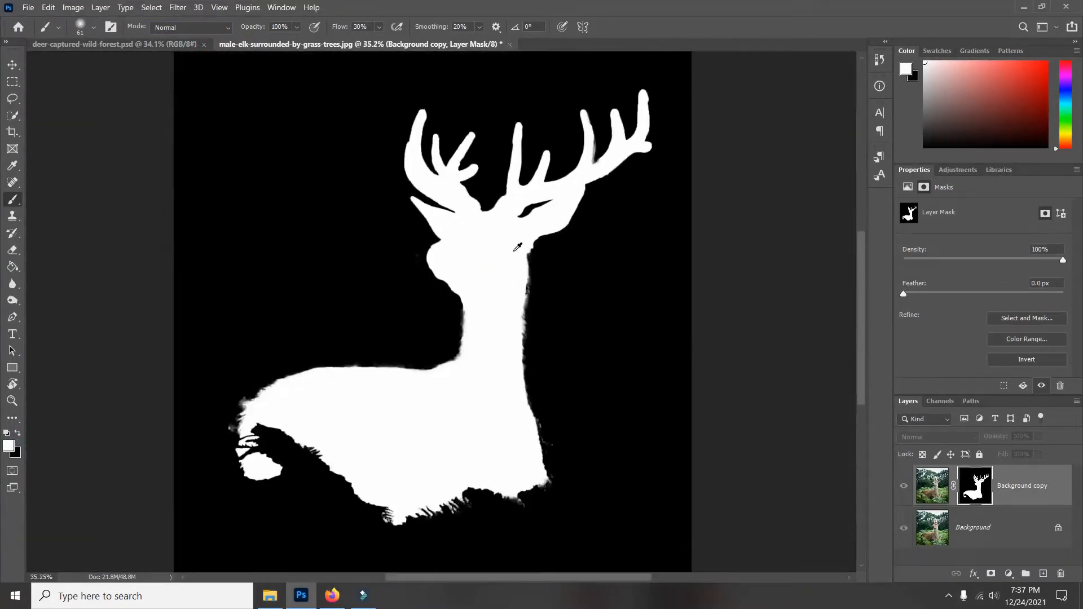
scroll(588, 118, "down", 5)
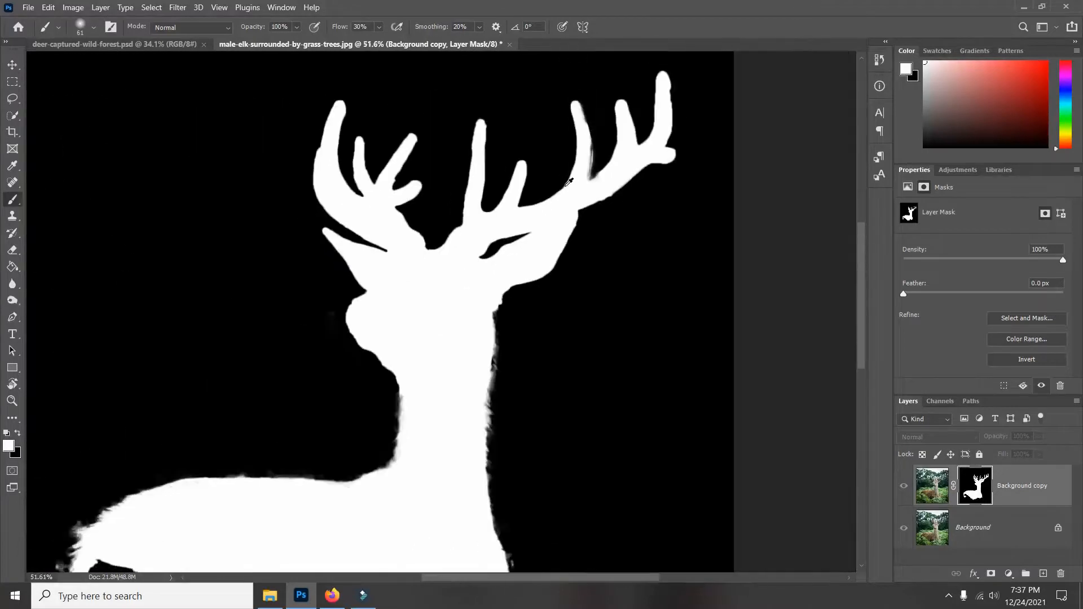
scroll(509, 181, "up", 2)
scroll(509, 180, "down", 1)
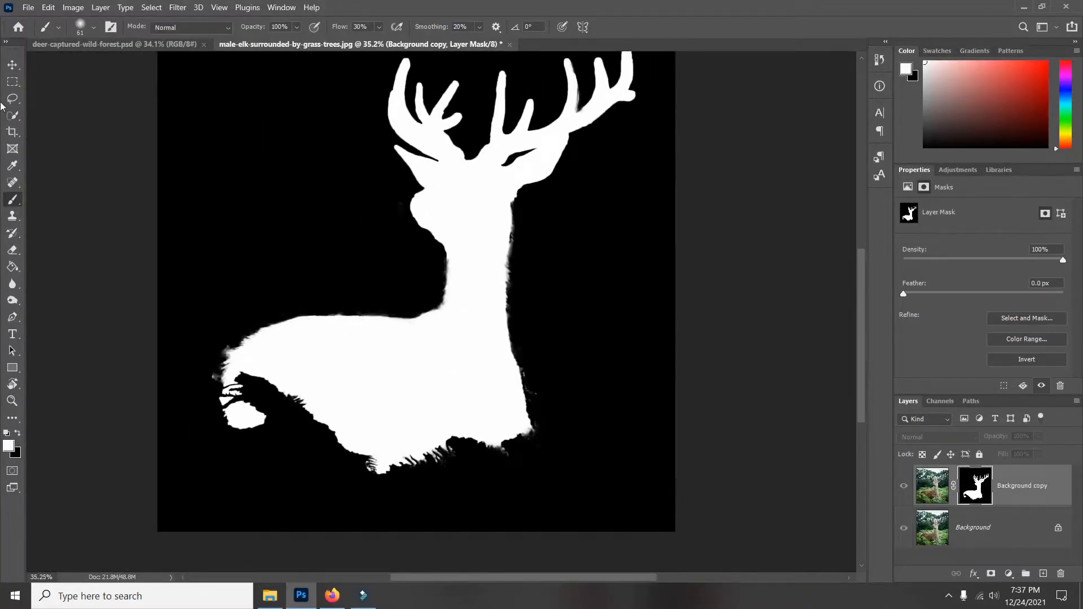
scroll(496, 150, "down", 1)
scroll(394, 107, "up", 3)
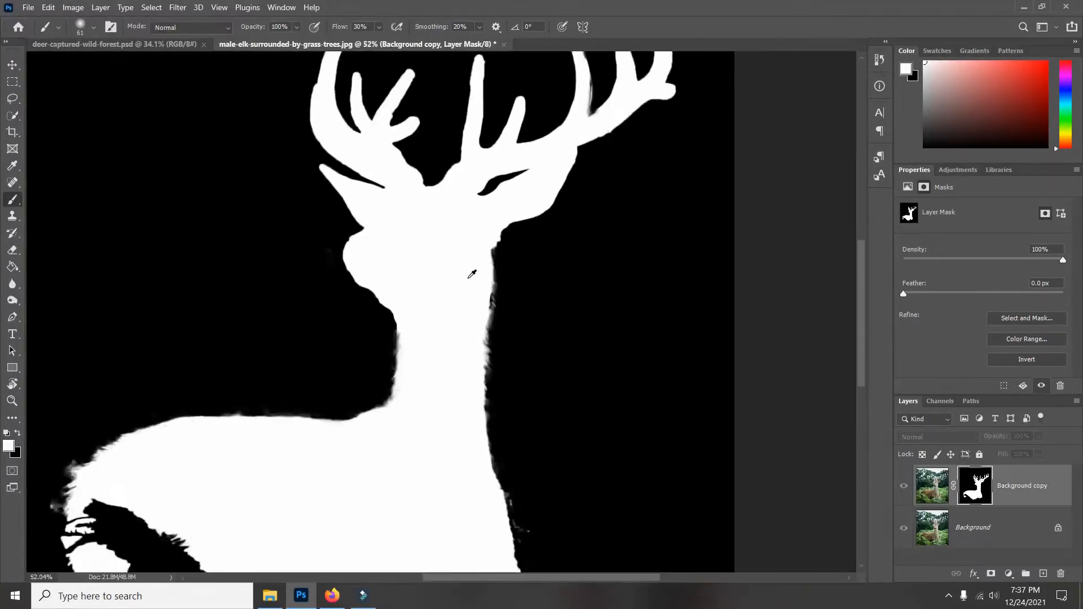
scroll(464, 237, "up", 2)
scroll(528, 178, "down", 2)
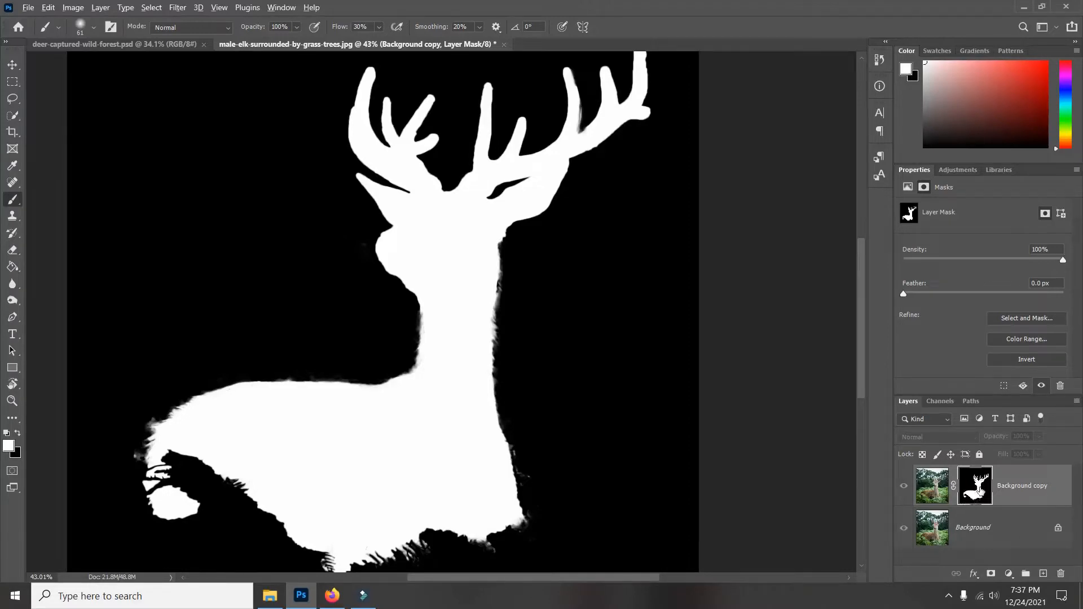
Return from the mask view to the photo and check the deer cutout by toggling the Background layer's visibility.
left_click(980, 492, "alt")
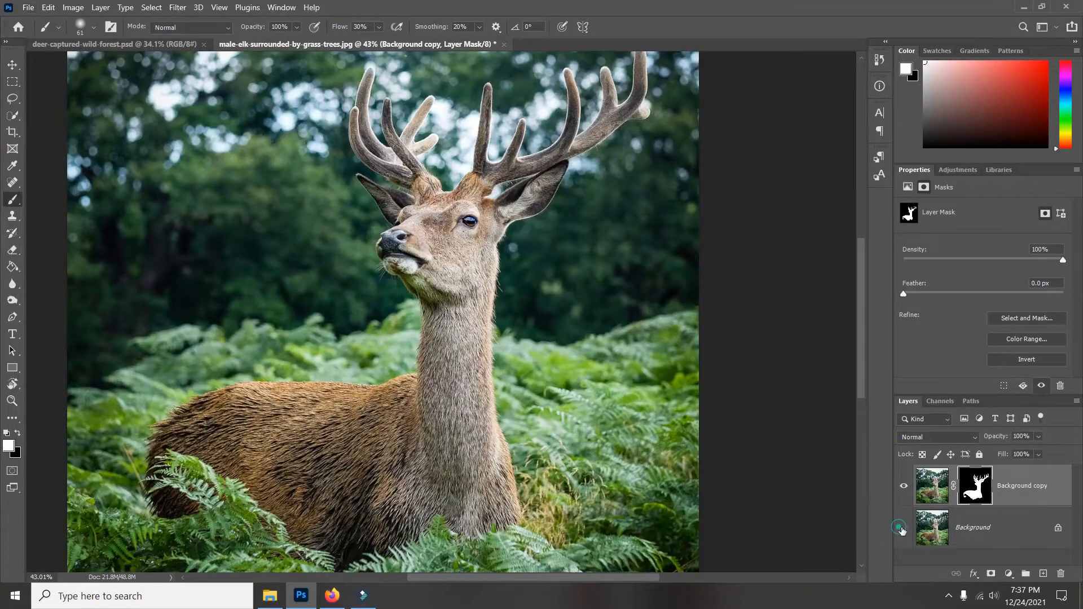
left_click(903, 528)
left_click(903, 528)
left_click(903, 528)
left_click(902, 527)
key("ctrl+0")
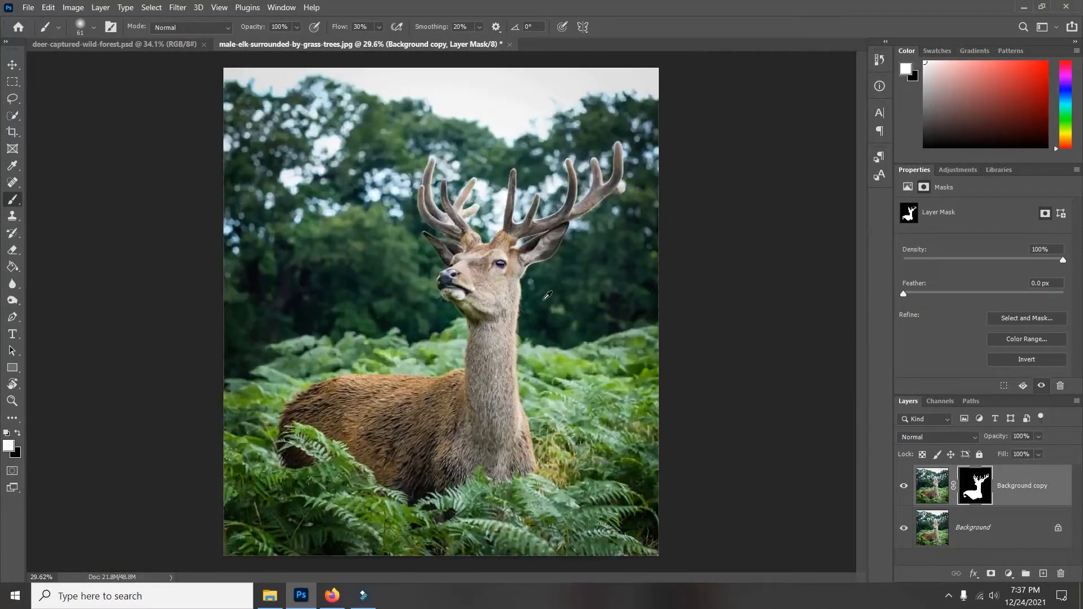
Load the deer's layer mask on the Background copy layer as a selection.
left_click(12, 65)
scroll(661, 210, "up", 10)
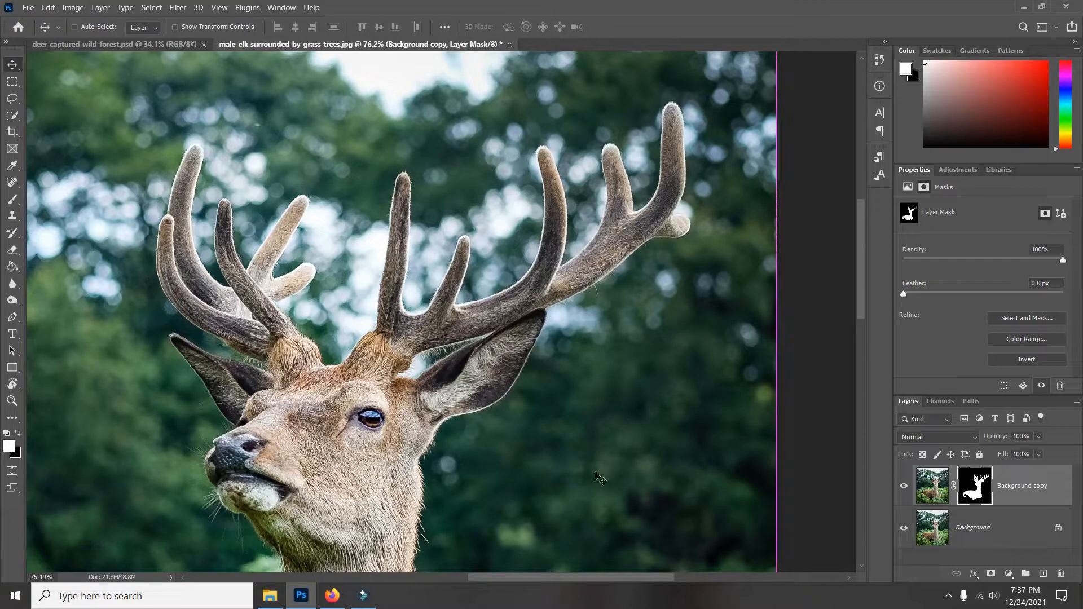
left_click(980, 498, "ctrl")
key("ctrl+0")
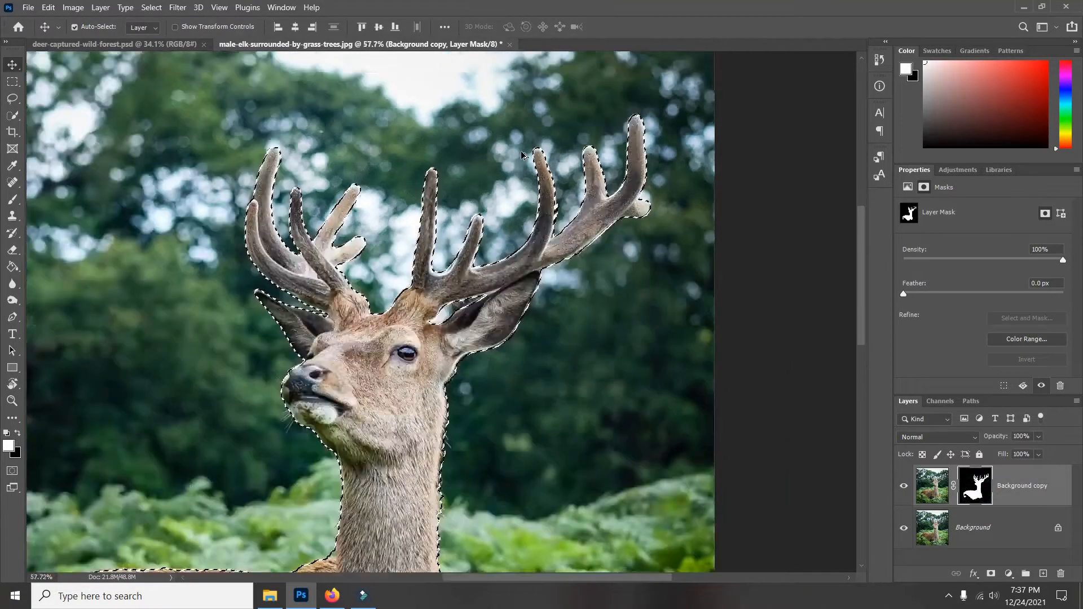
scroll(482, 345, "up", 1)
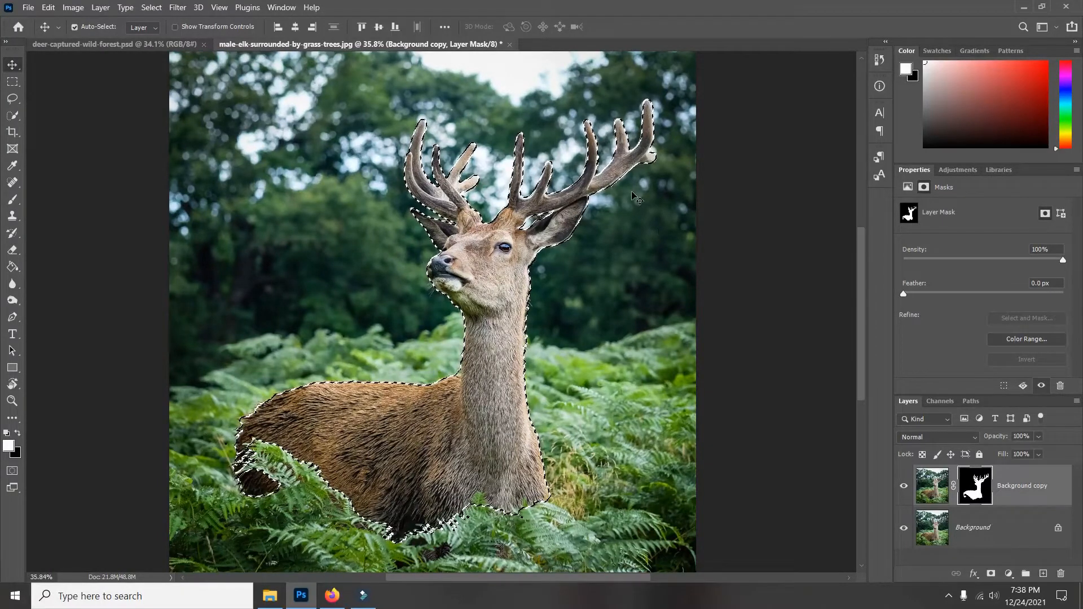
Subtract the deer's body, neck and lower jaw from the selection with the Lasso tool in subtract mode.
left_click(12, 99)
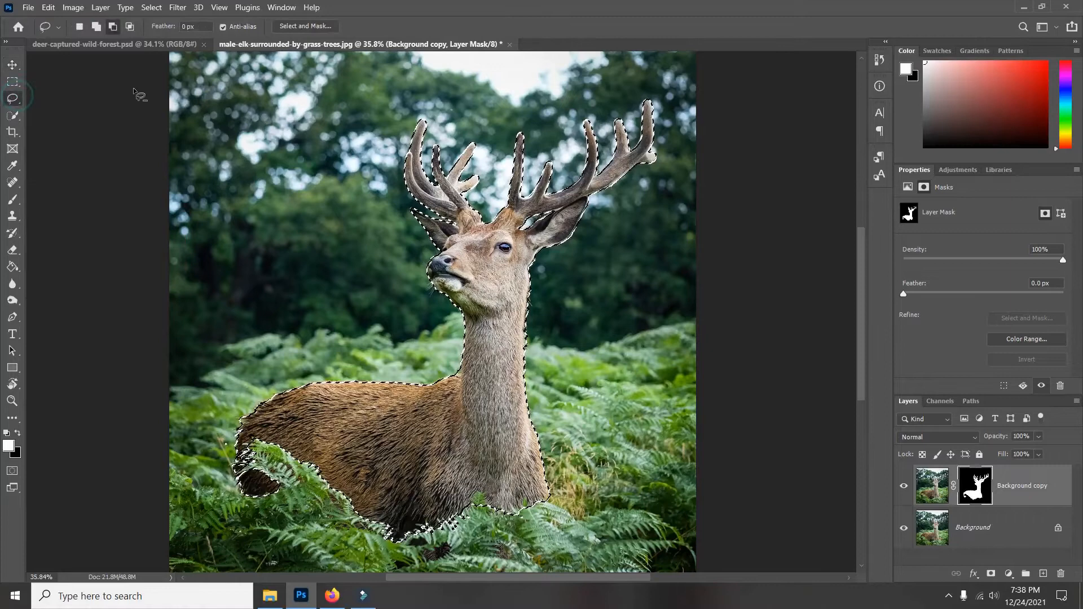
left_click(112, 26)
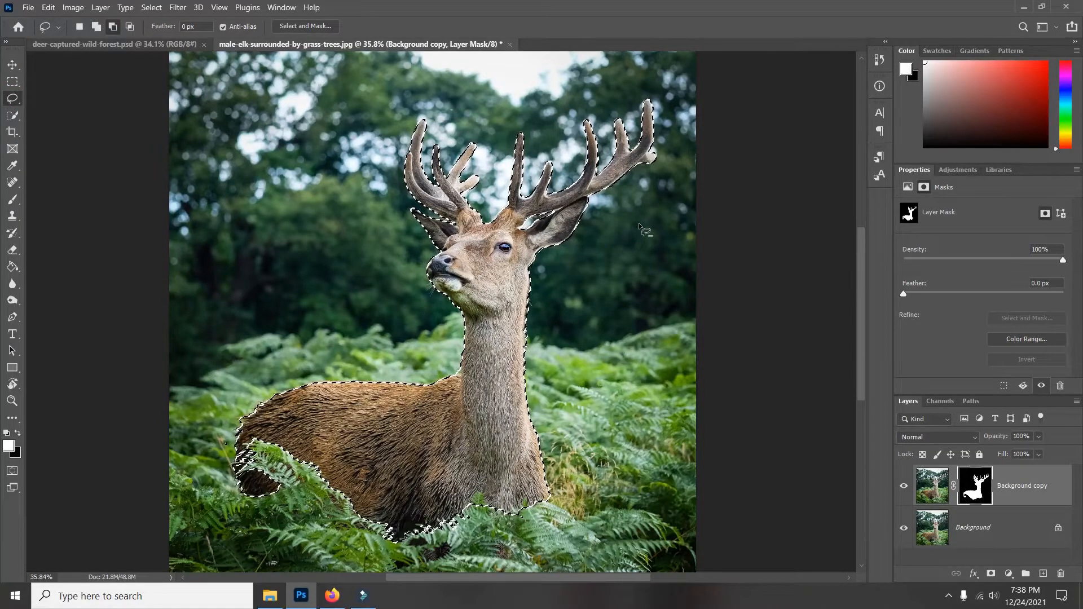
mouse_move(639, 225)
left_mouse_down()
mouse_move(257, 330)
mouse_move(189, 472)
mouse_move(333, 570)
mouse_move(361, 570)
mouse_move(655, 449)
mouse_move(643, 224)
left_mouse_up()
scroll(557, 204, "up", 6)
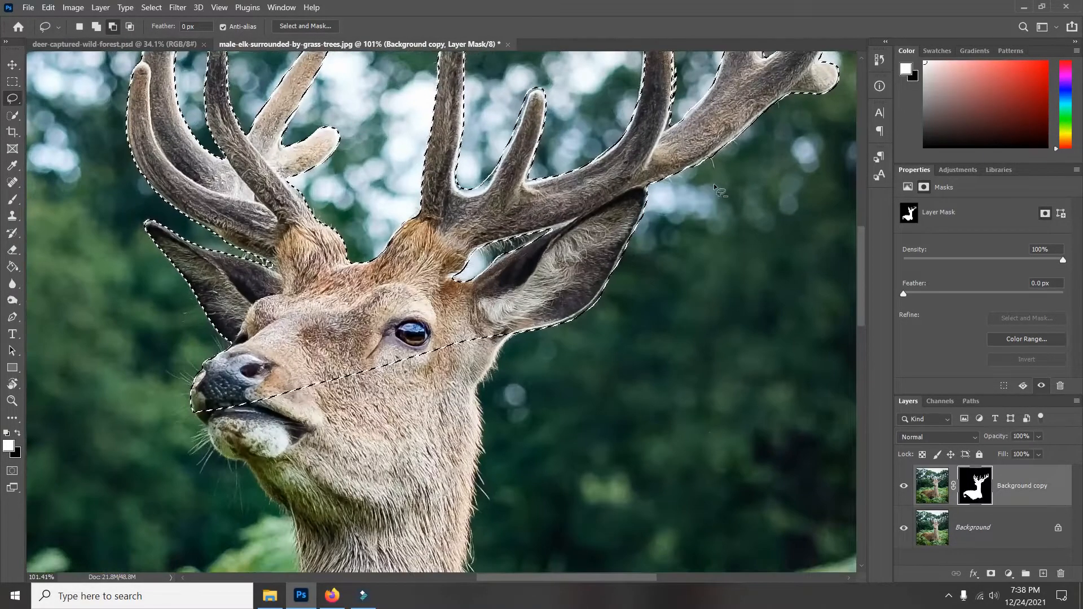
Subtract the rest of the head and the ears from the selection, cutting across the antler bases so only the antlers remain.
left_click_drag(719, 181, 648, 191)
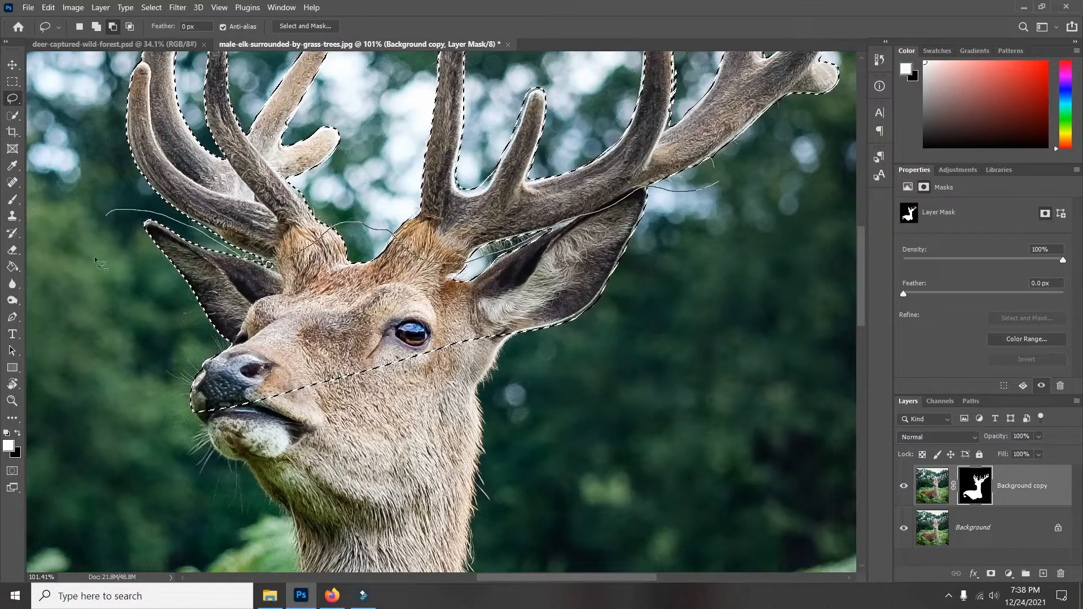
mouse_move(95, 258)
left_mouse_down()
mouse_move(207, 462)
mouse_move(580, 449)
mouse_move(699, 258)
mouse_move(717, 186)
left_mouse_up()
left_click_drag(292, 268, 329, 291)
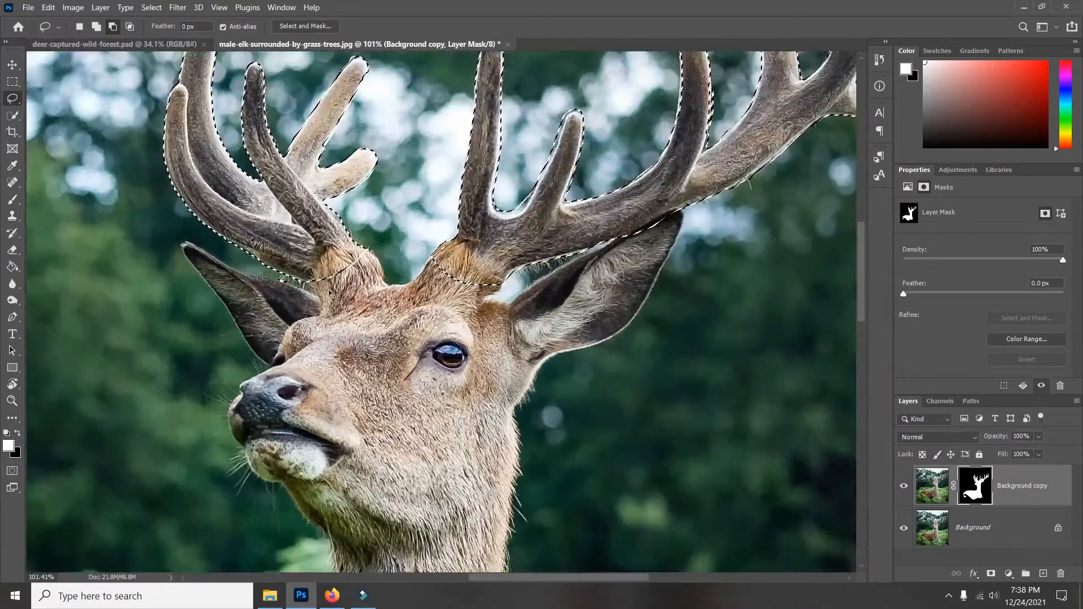
scroll(333, 295, "up", 4)
left_click_drag(207, 248, 249, 267)
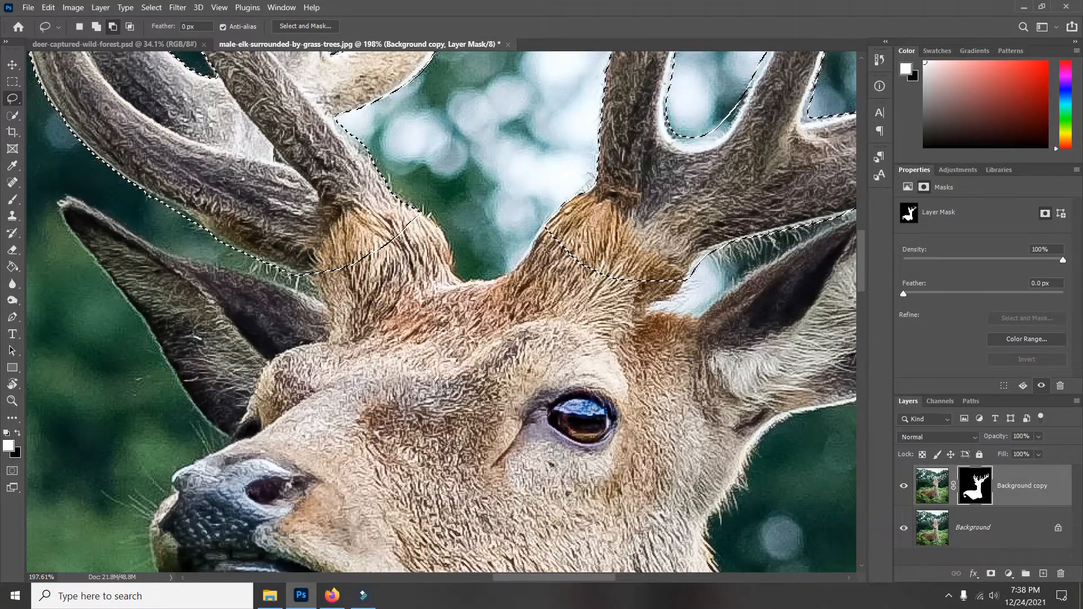
Inspect the antler selection along its outline, at the antler bases and in the gaps between the tines.
scroll(284, 273, "down", 5)
scroll(407, 220, "up", 3)
scroll(398, 240, "down", 2)
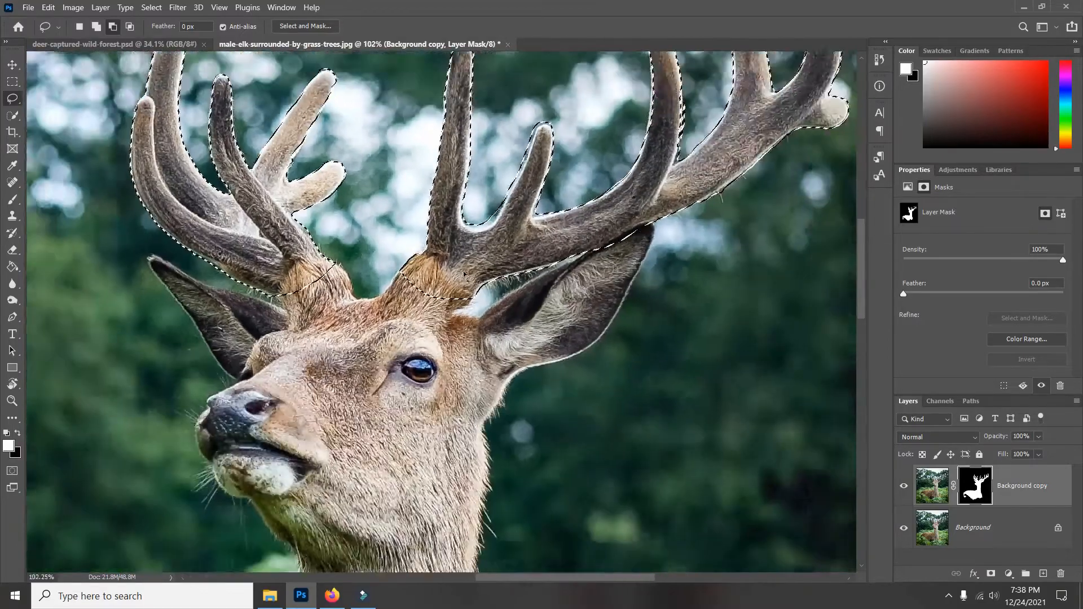
scroll(466, 276, "up", 2)
scroll(451, 277, "down", 1)
scroll(429, 279, "up", 3)
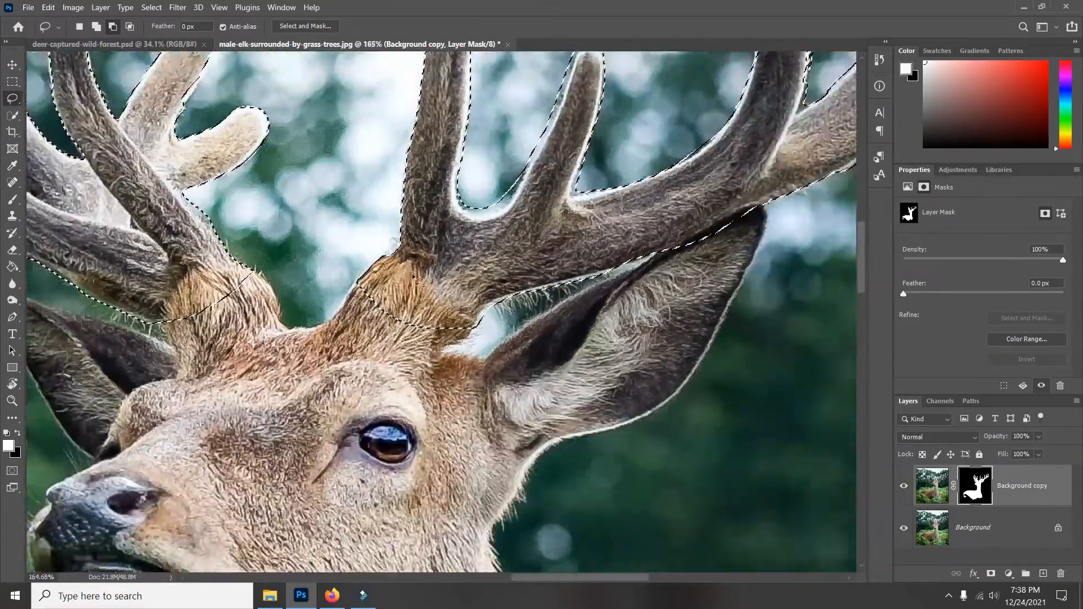
scroll(419, 280, "down", 4)
scroll(297, 220, "up", 2)
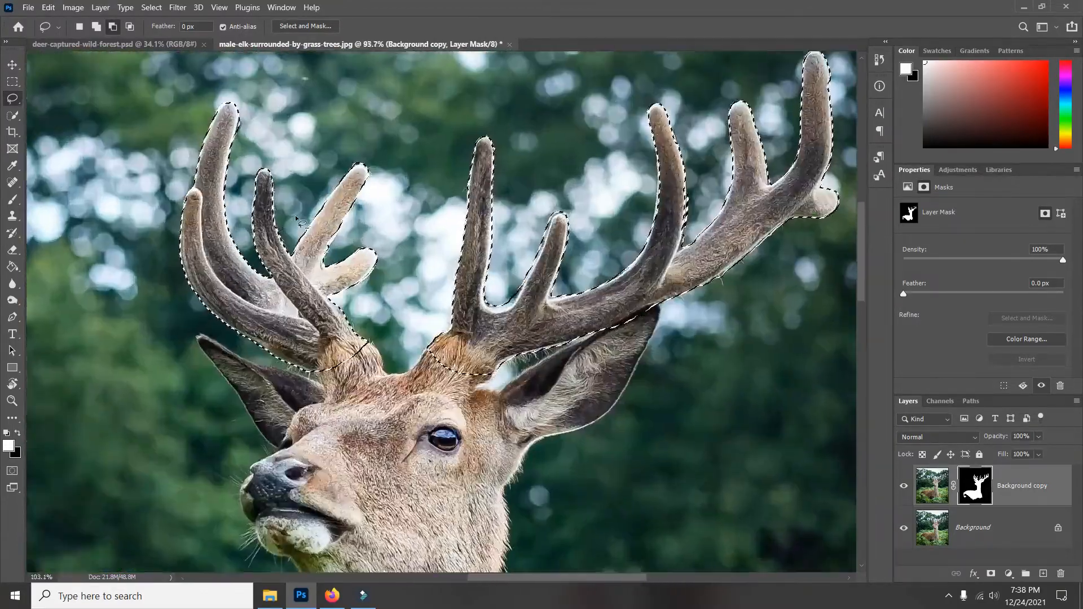
scroll(296, 217, "down", 2)
scroll(338, 228, "down", 2)
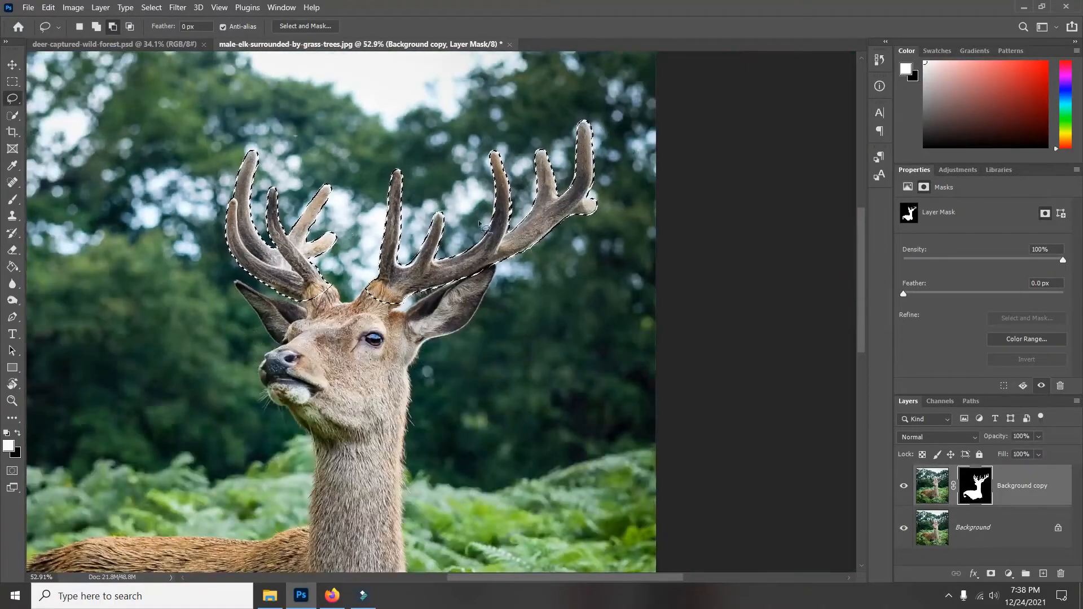
scroll(533, 194, "down", 1)
scroll(535, 199, "up", 2)
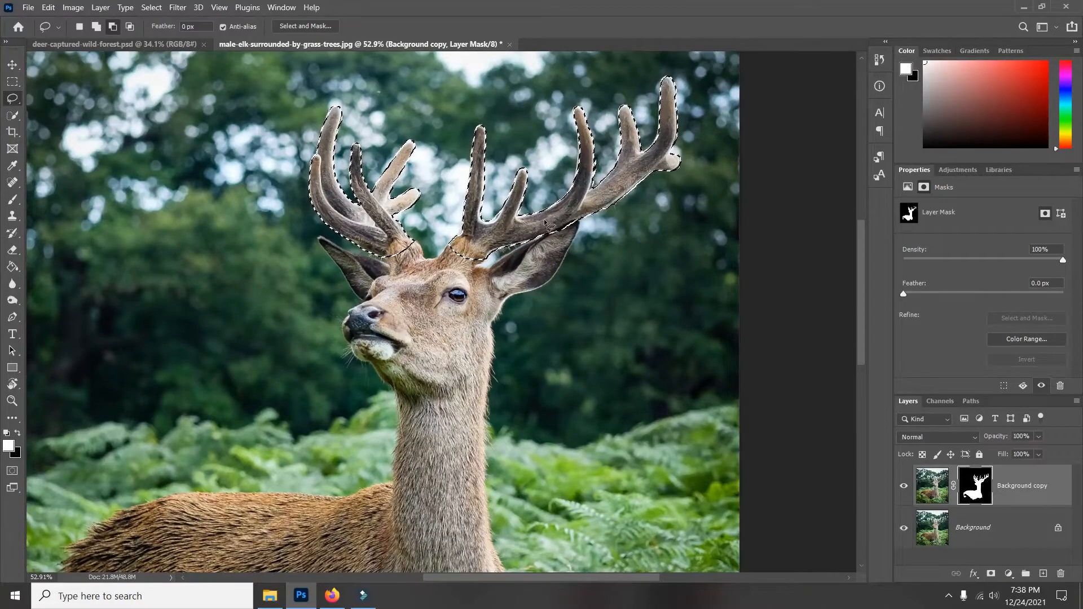
Copy the selected antlers from the Background copy image to a new layer and check them alone by briefly hiding both layers below.
left_click(930, 489)
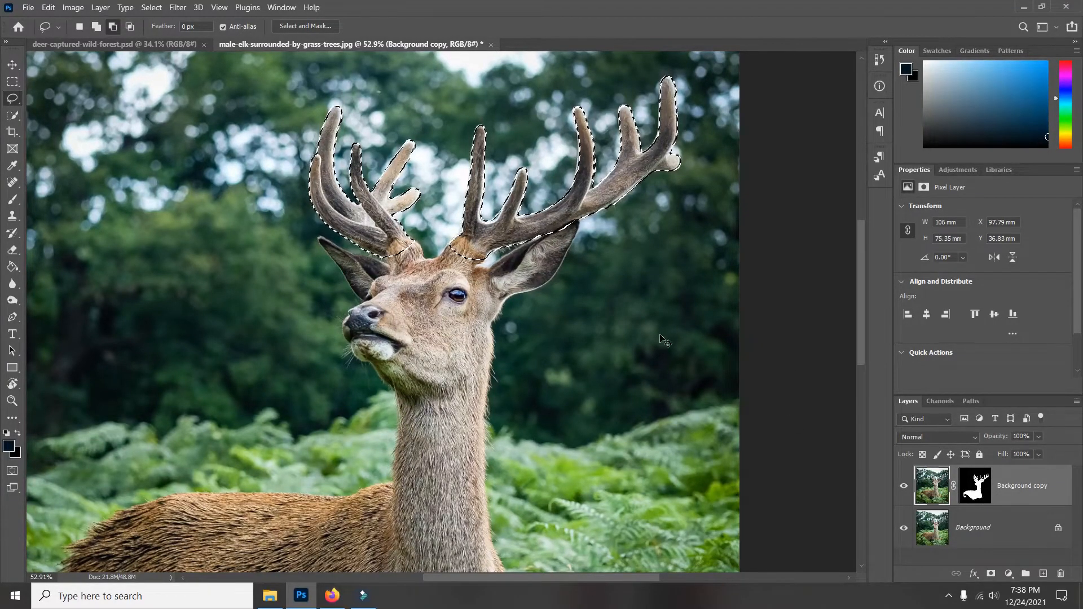
key("ctrl+j")
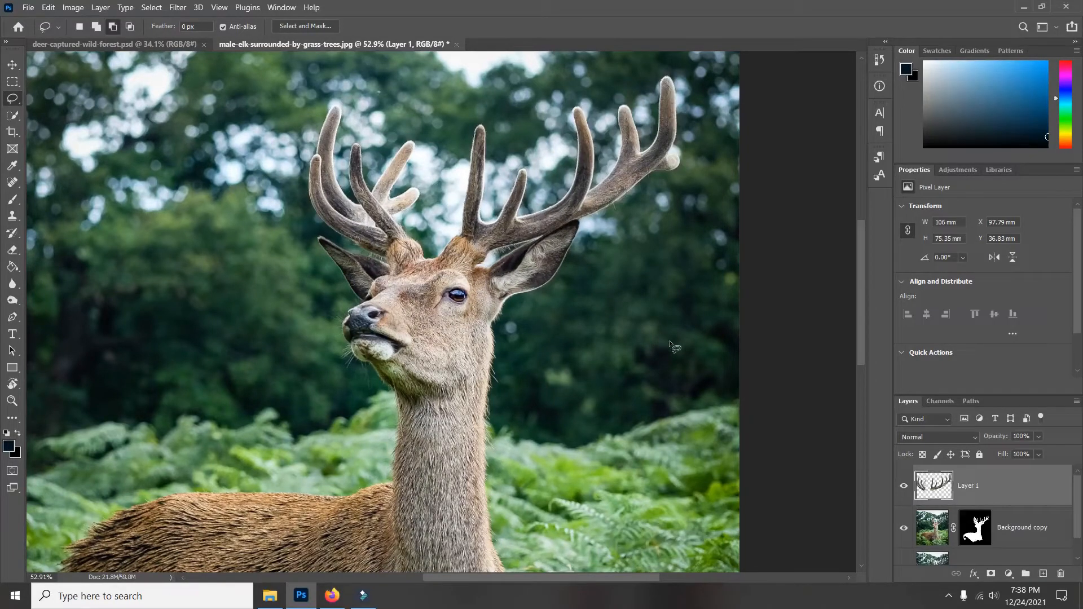
scroll(913, 507, "down", 1)
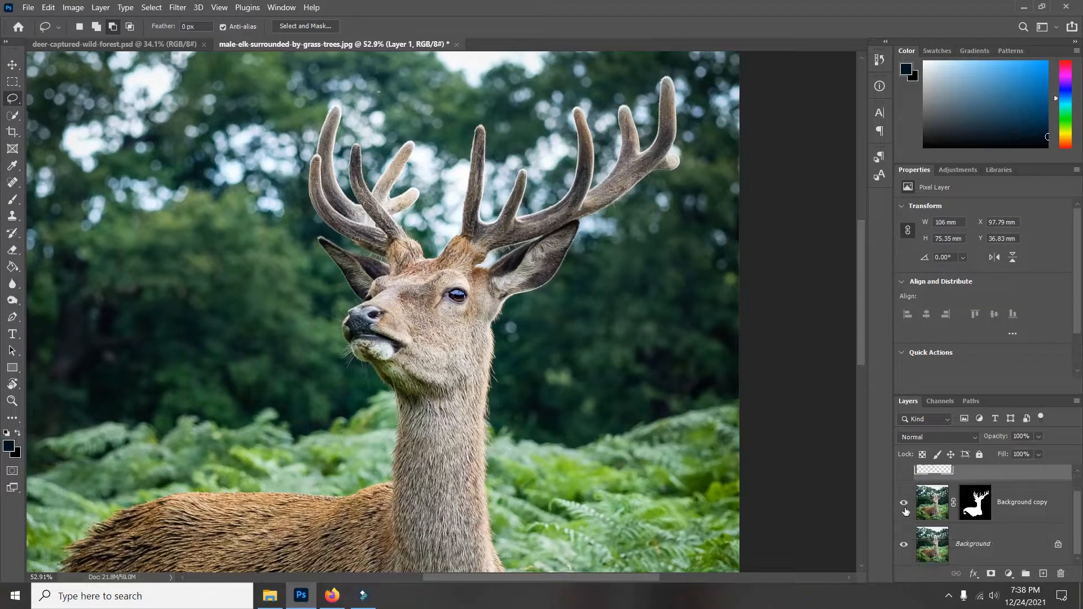
left_click(903, 502)
left_click(904, 544)
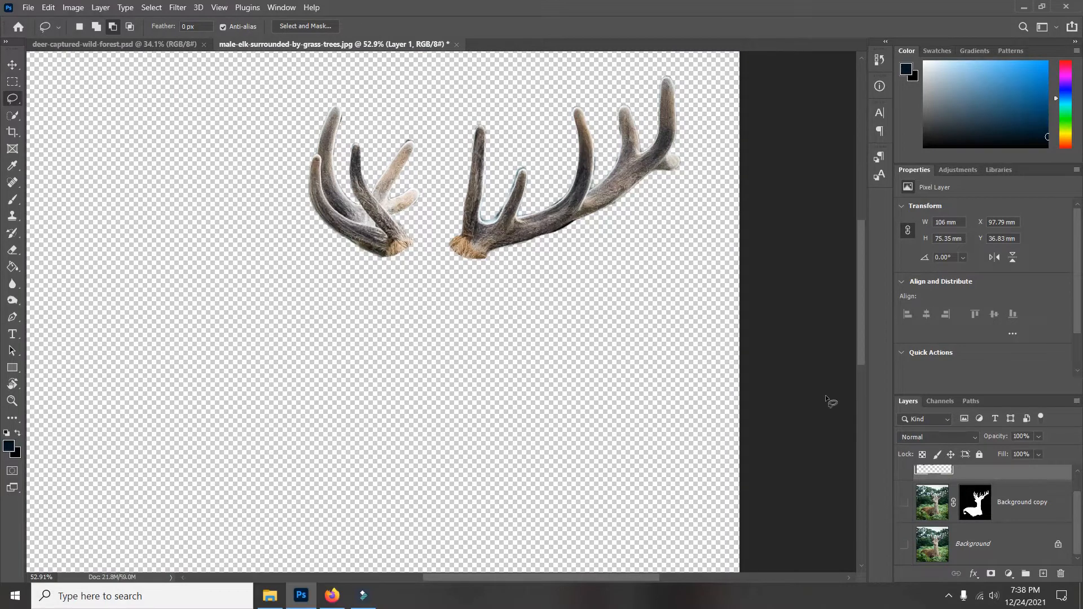
left_click(905, 545)
left_click(904, 502)
scroll(947, 510, "up", 1)
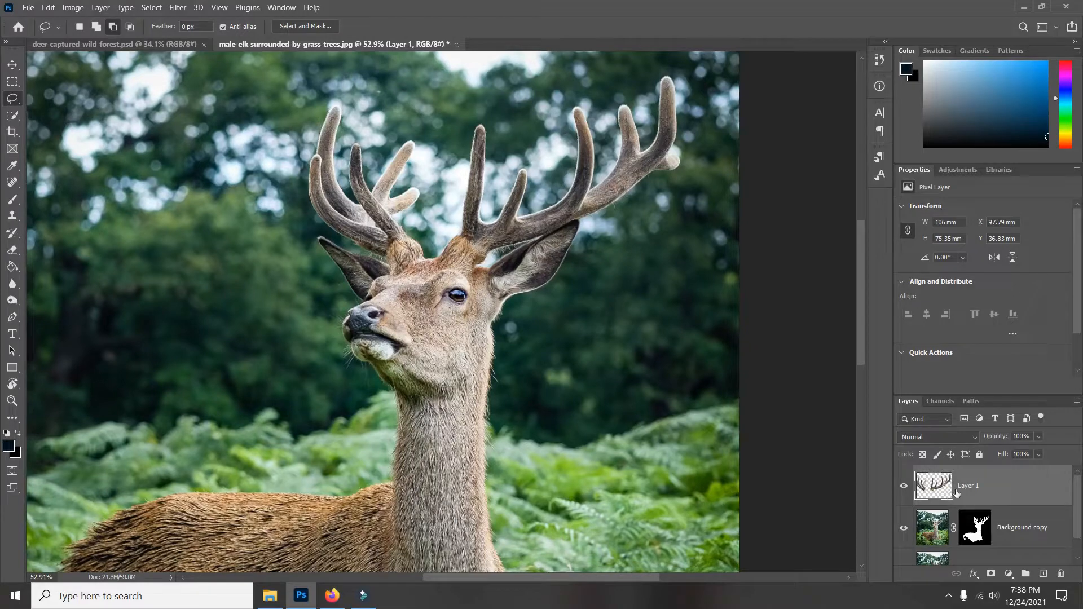
Convert the antler layer to a smart object and place it in a new layer group.
right_click(938, 491)
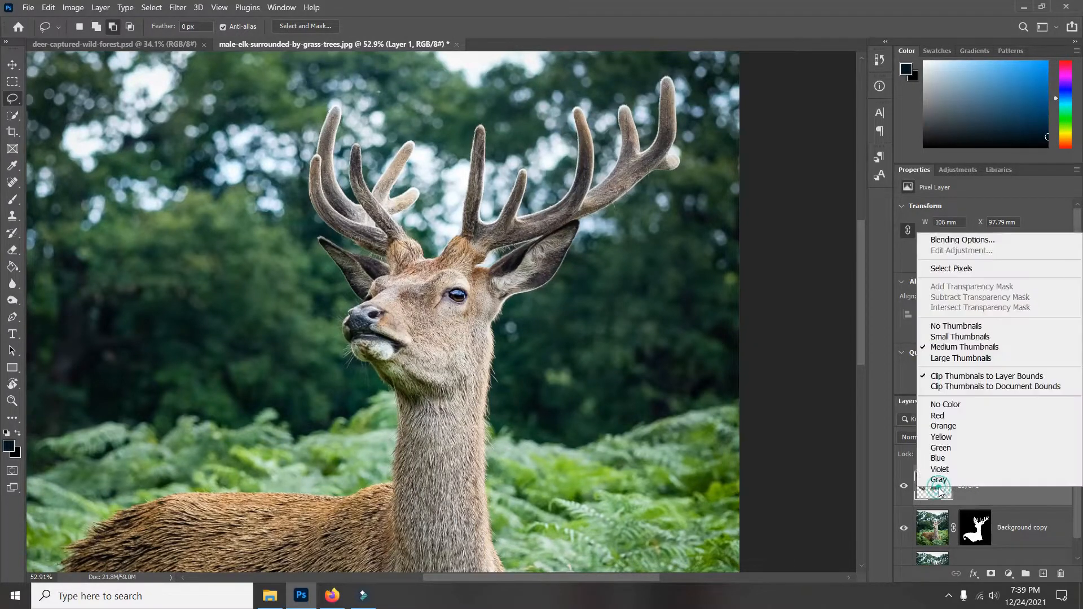
left_click(975, 494)
right_click(974, 494)
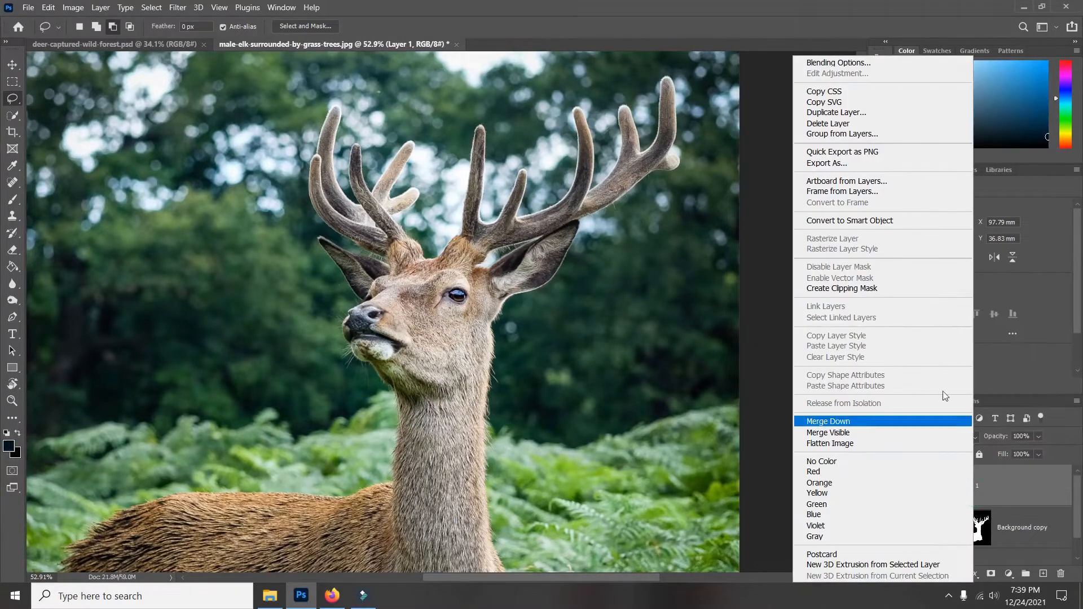
left_click(860, 221)
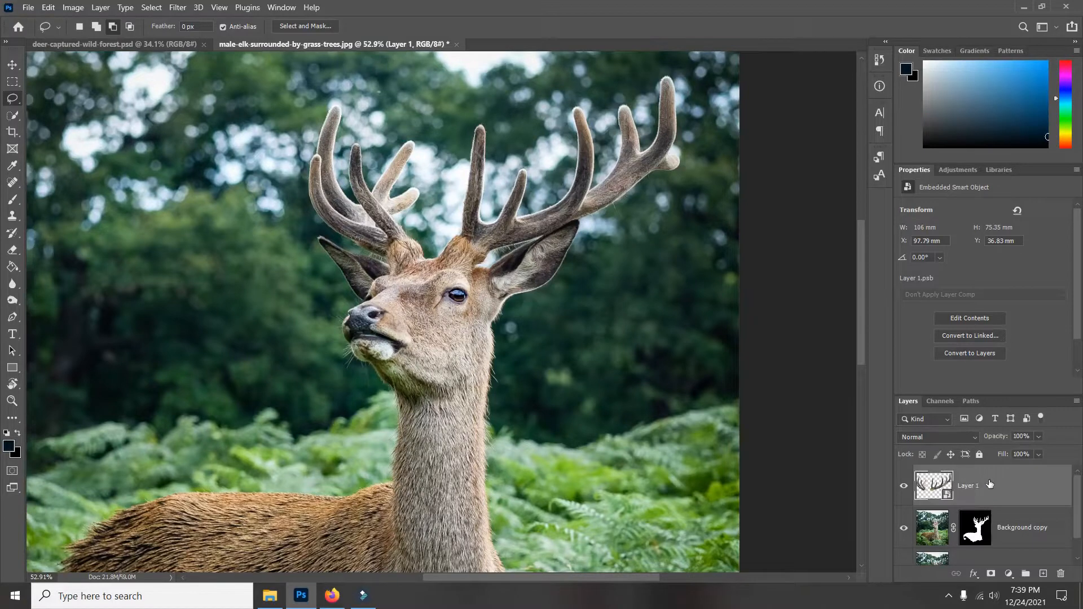
left_click(1027, 577)
left_click_drag(957, 495, 958, 486)
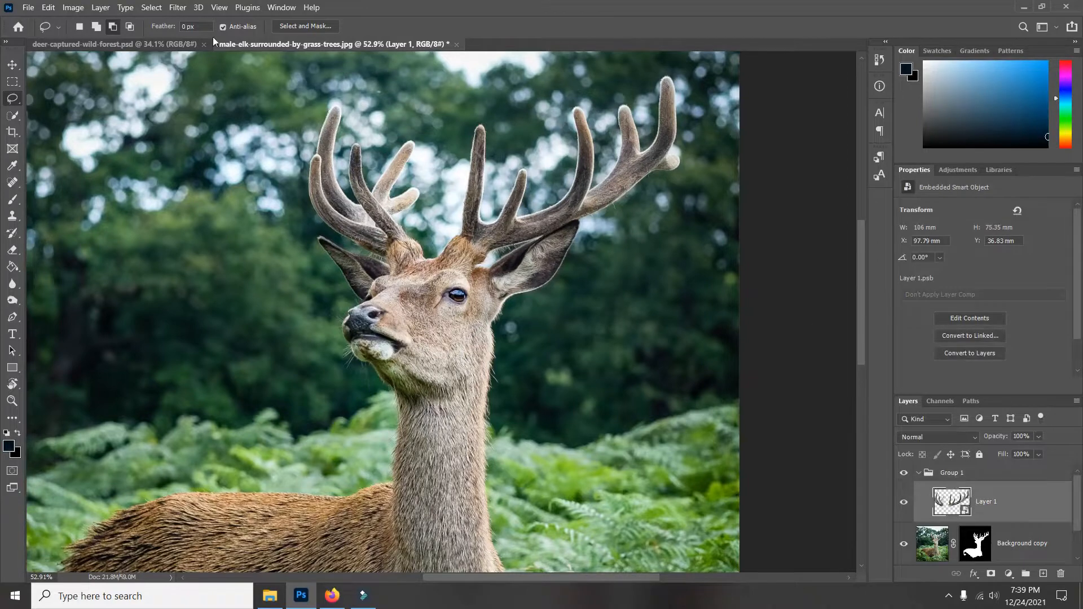
Apply a Gaussian Blur with a radius of 5 pixels to the antler smart object.
left_click(177, 8)
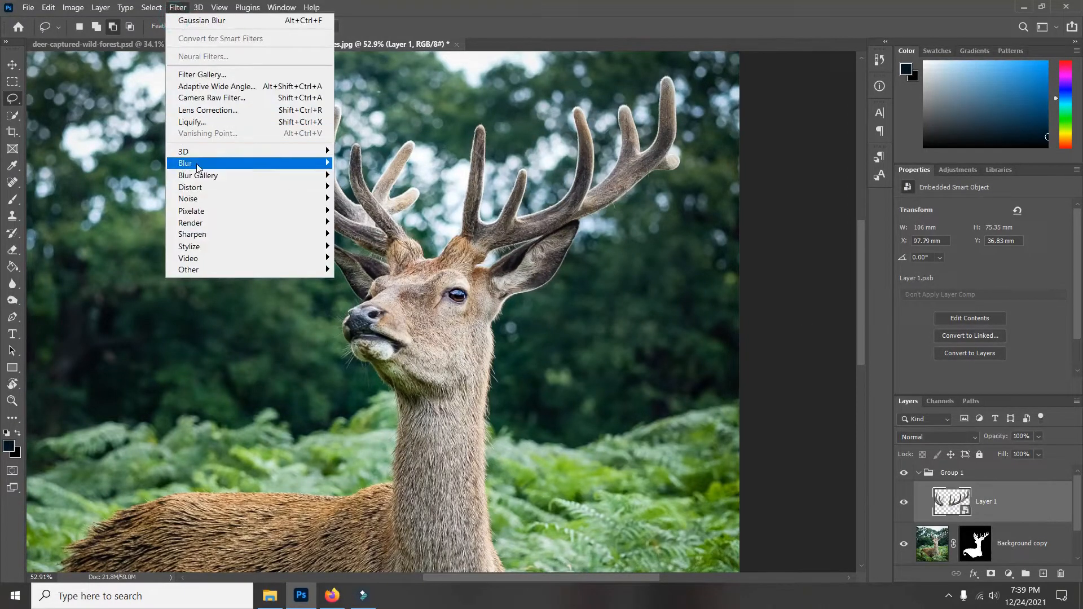
mouse_move(241, 164)
left_click(368, 211)
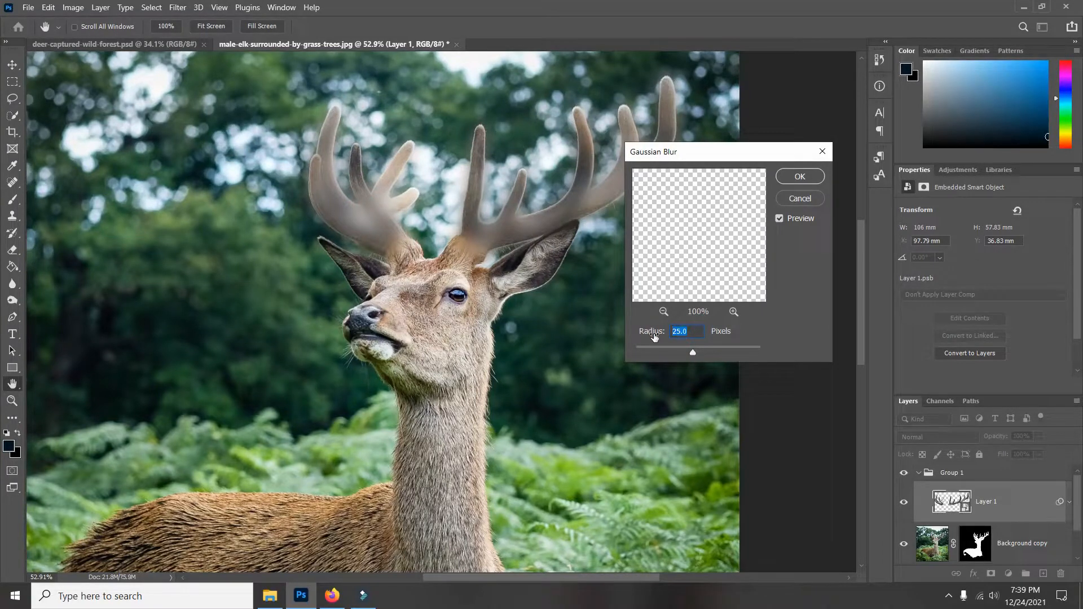
type("5")
left_click(796, 176)
key("l")
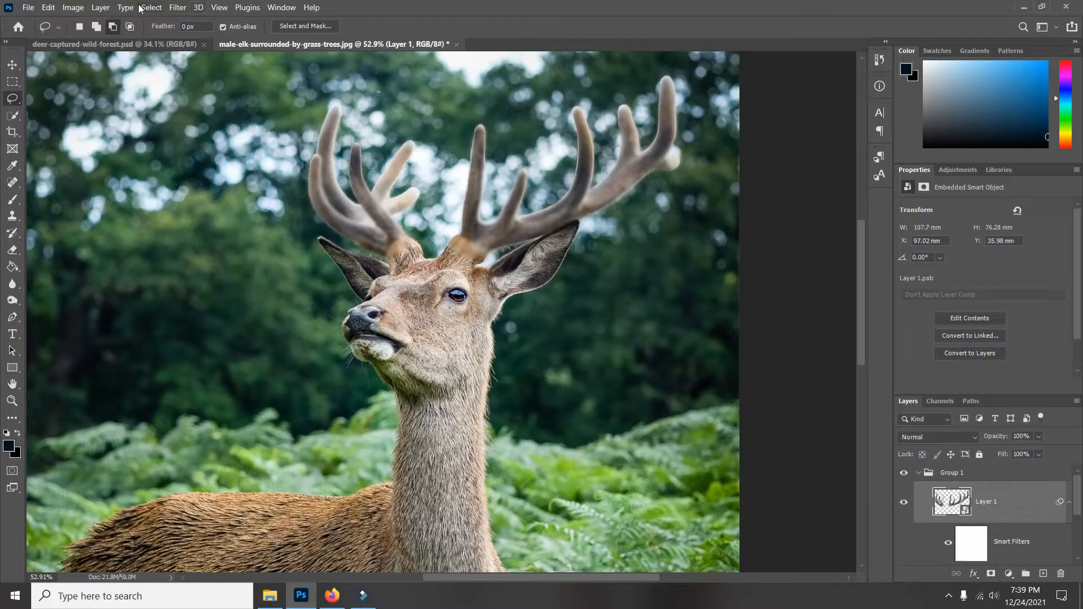
Add a second Gaussian Blur with a radius of 90 pixels to the antler smart object.
left_click(176, 8)
mouse_move(203, 164)
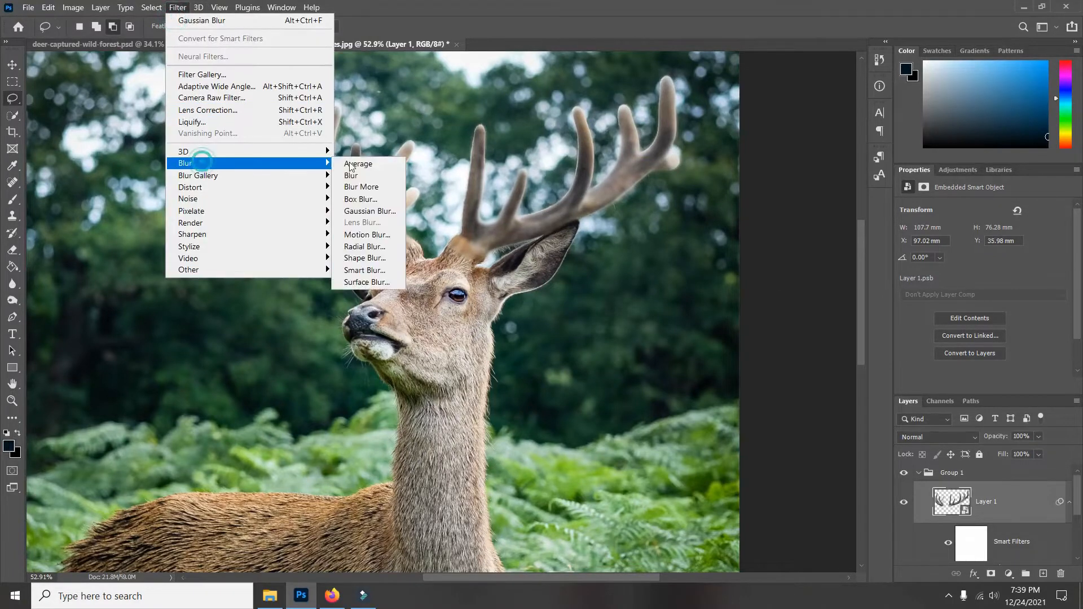
left_click(380, 211)
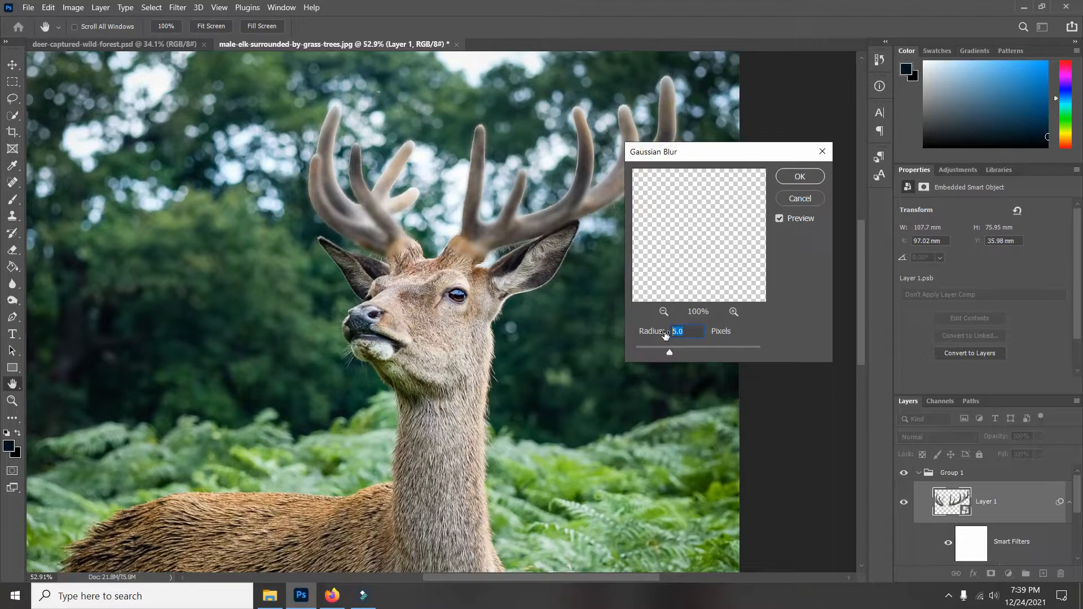
type("90")
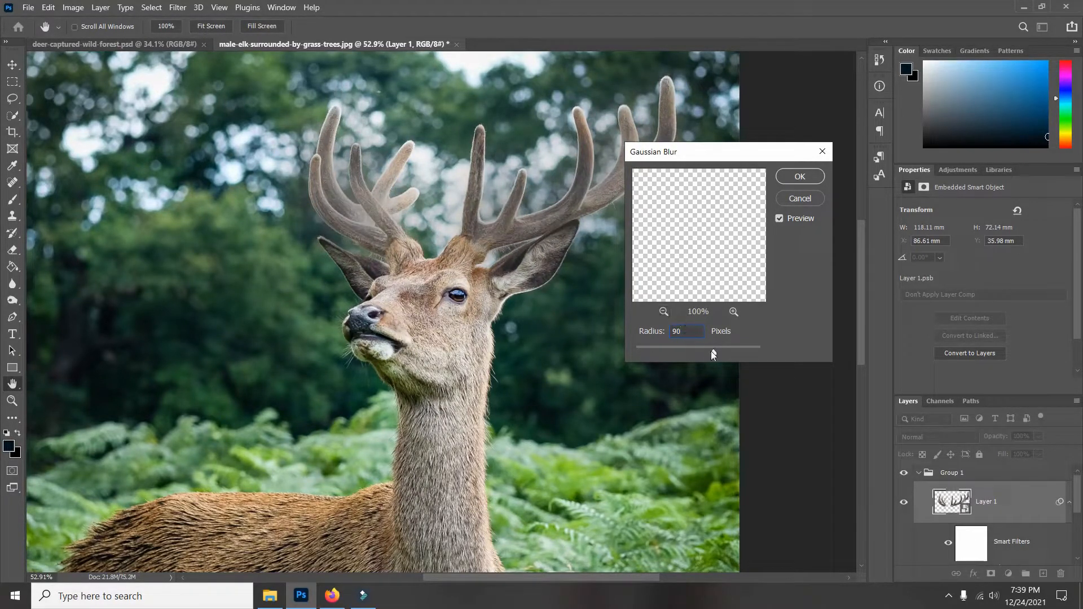
left_click_drag(713, 352, 725, 352)
double_click(693, 331)
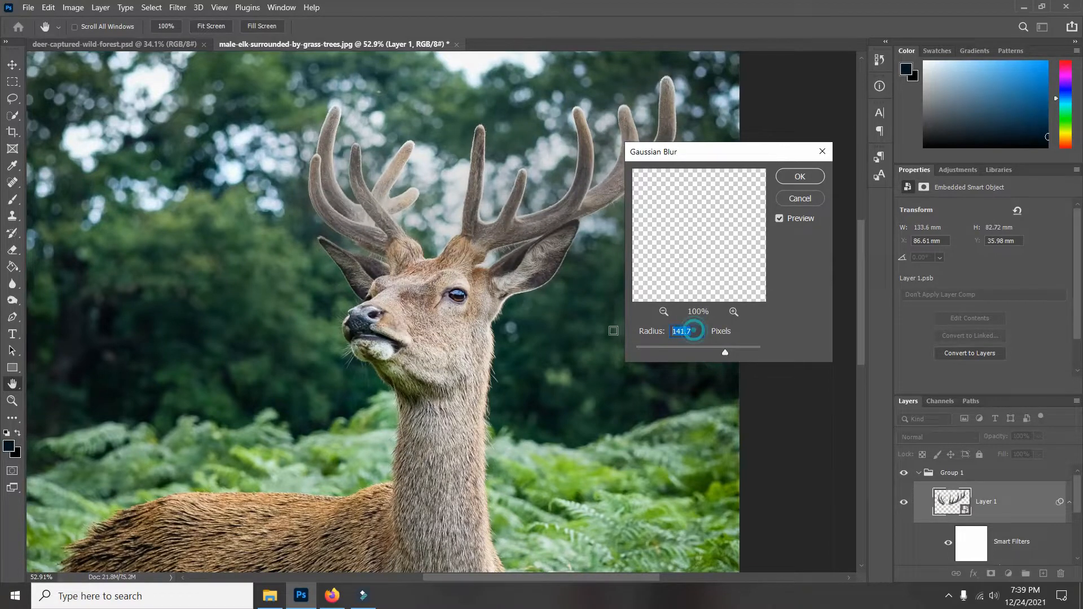
type("90")
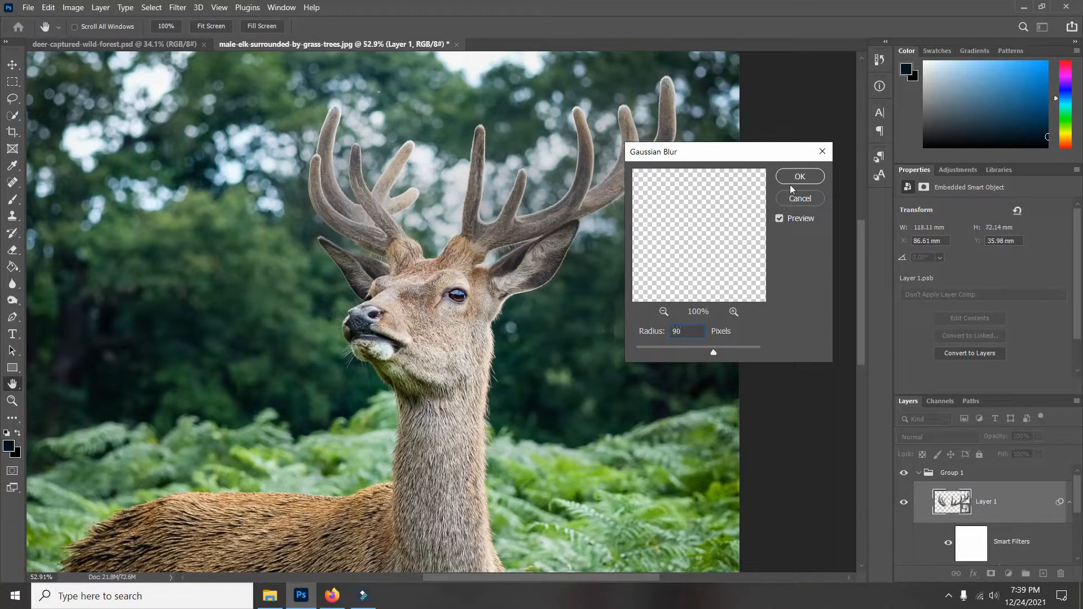
left_click(799, 179)
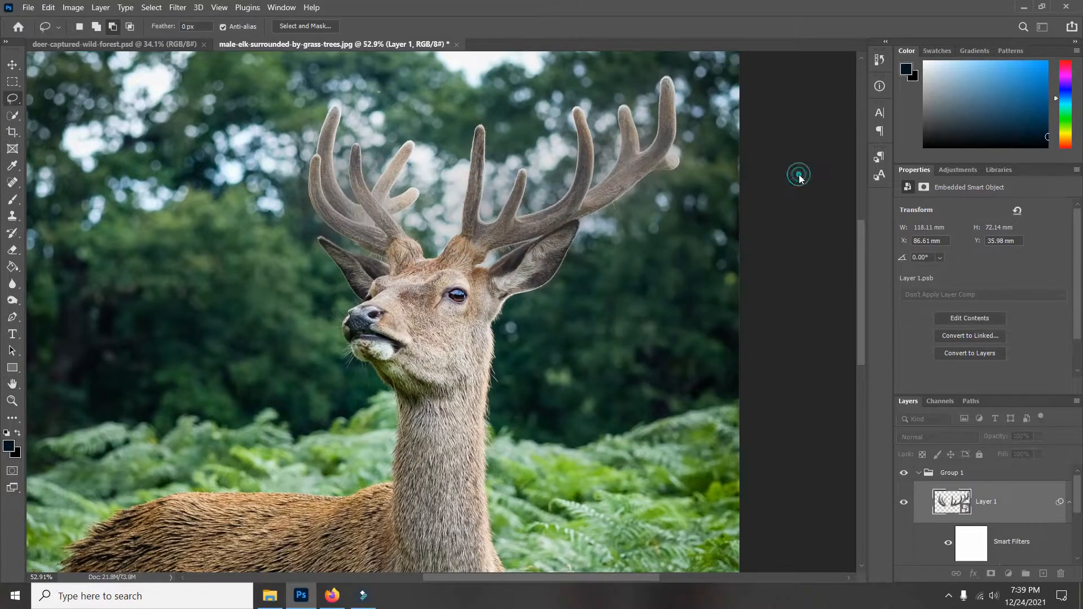
Add a Hue/Saturation adjustment layer above Group 1 and clip it to the antler glow group.
left_click(981, 477)
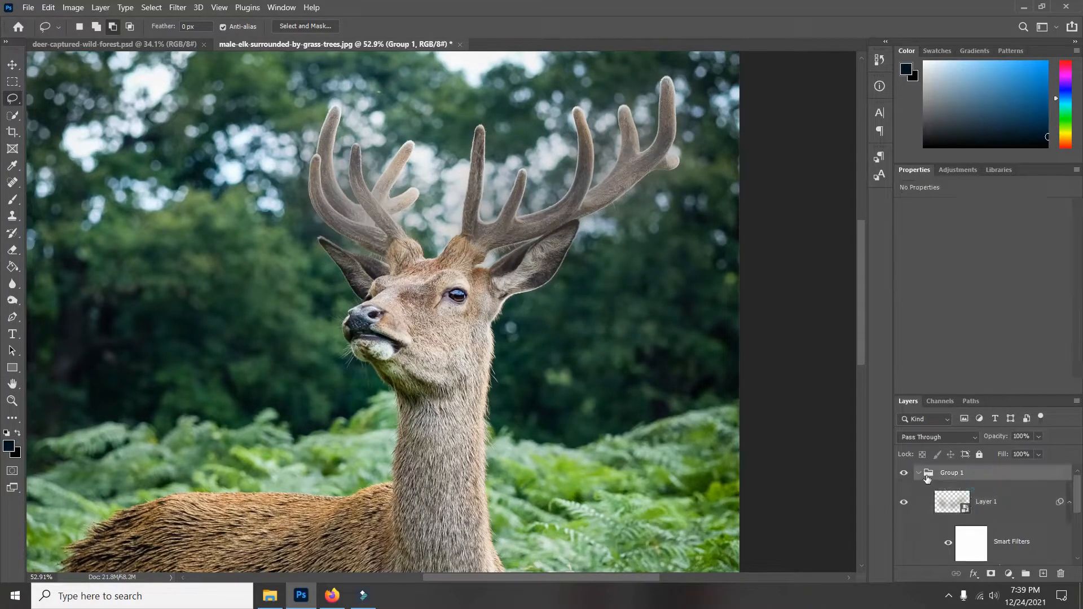
left_click(919, 473)
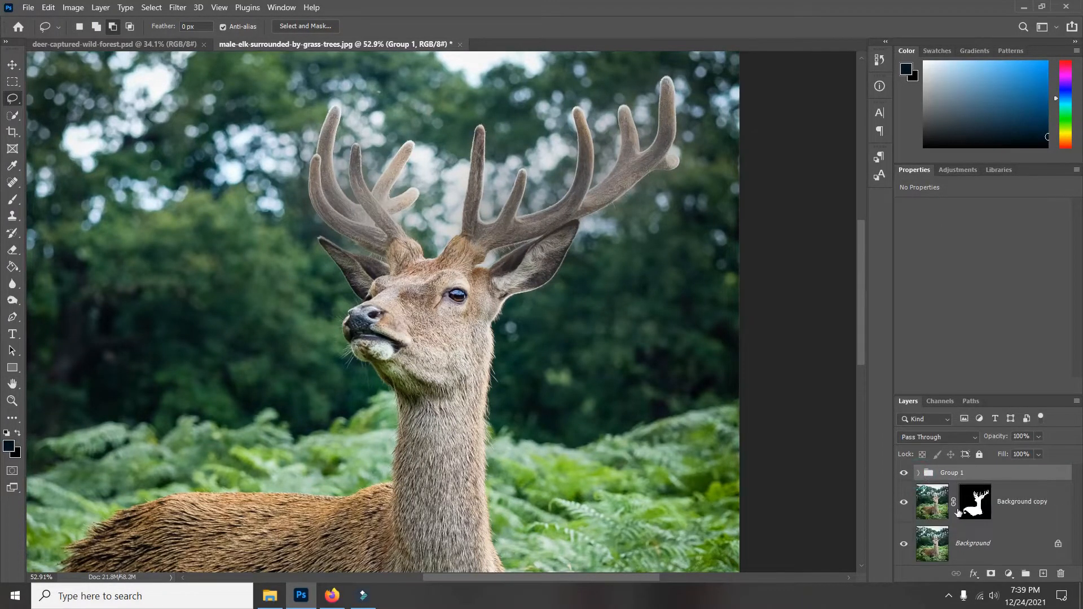
left_click(1009, 573)
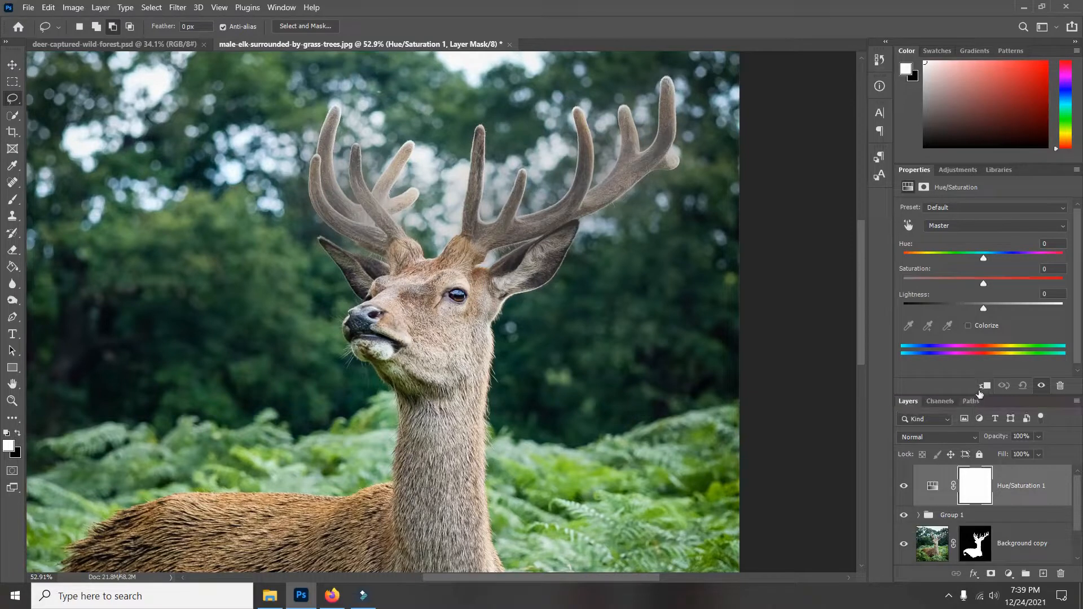
left_click(984, 387)
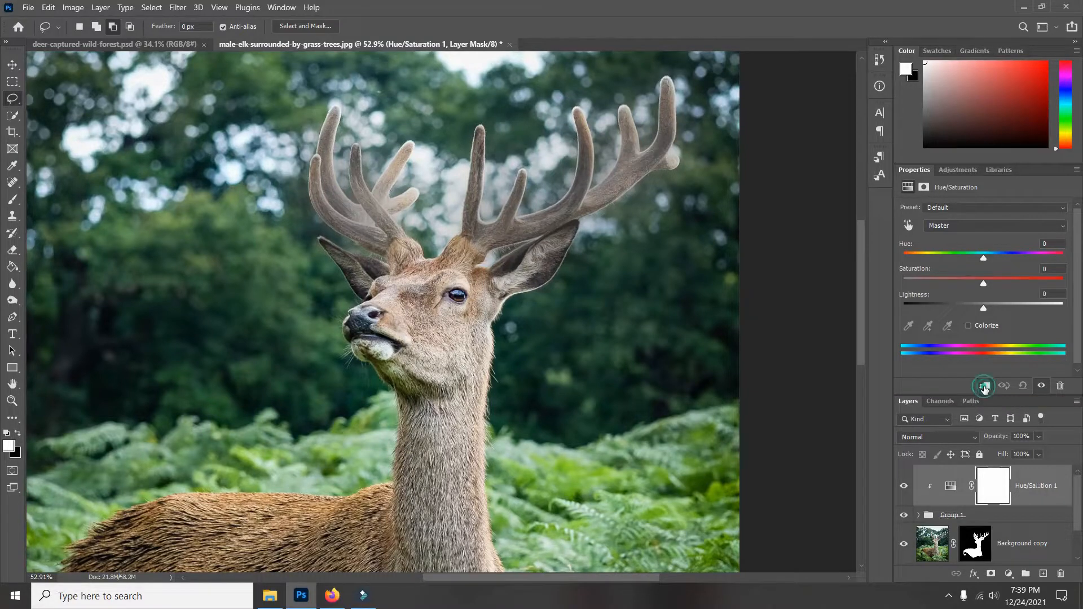
Colorize the antler glow orange with a hue of 36 and a saturation of 97.
left_click(969, 326)
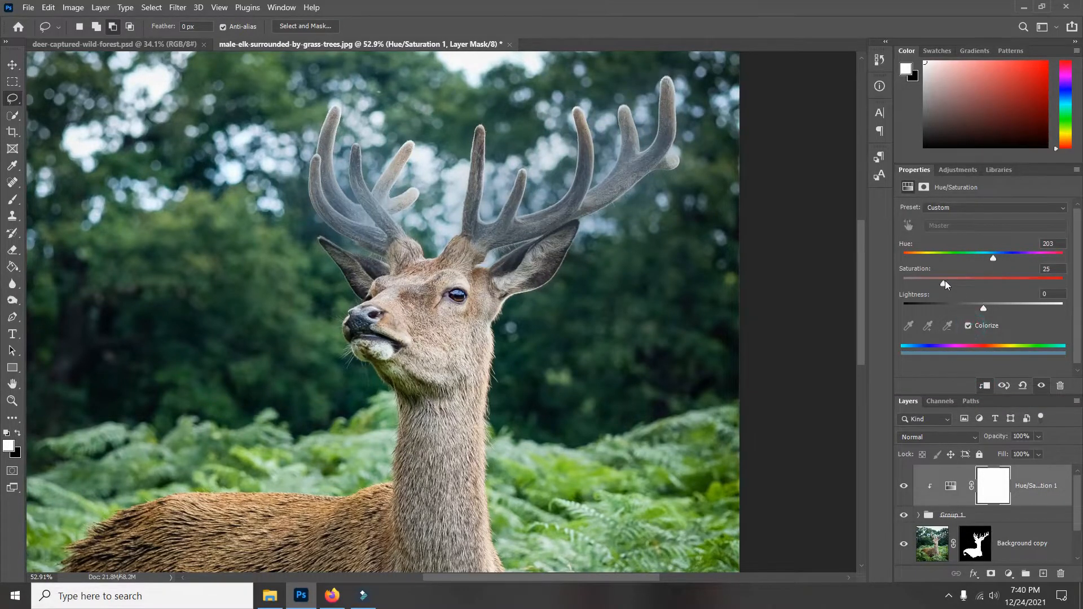
left_click_drag(946, 283, 924, 258)
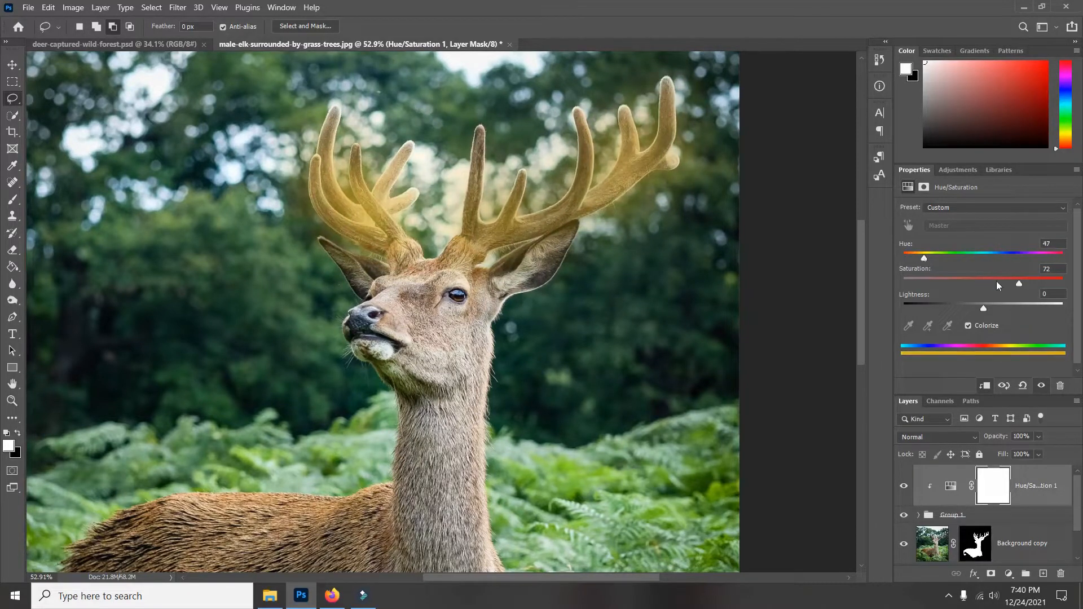
left_click_drag(1046, 282, 1056, 285)
left_click_drag(926, 258, 920, 259)
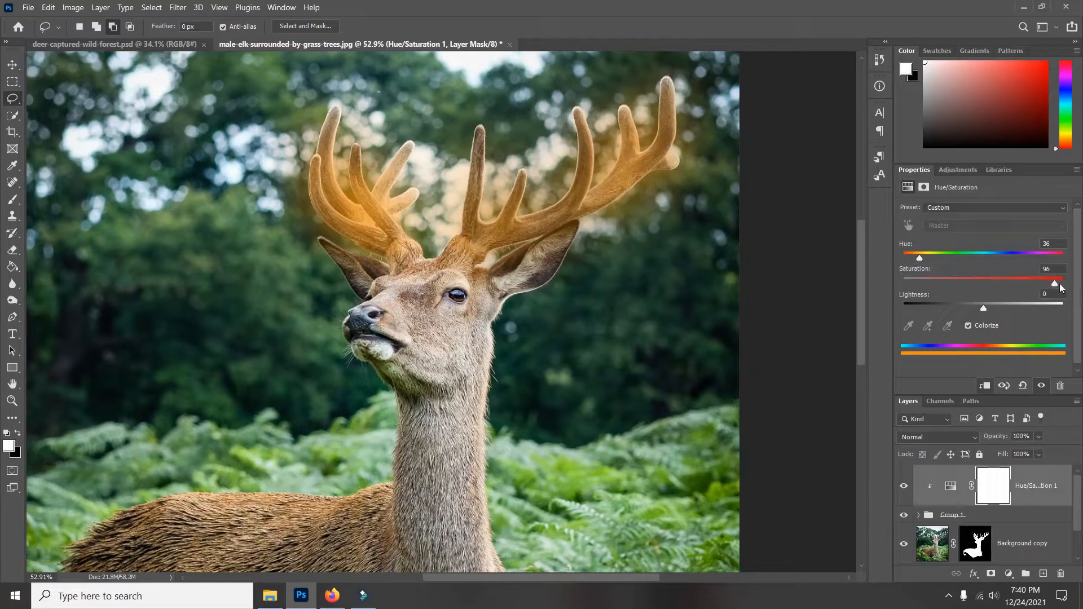
left_click_drag(1054, 283, 1059, 284)
Add a Color Lookup adjustment directly above the Background layer and load the Moonlight.3DL 3D LUT.
left_click(12, 65)
scroll(489, 152, "down", 1)
scroll(489, 151, "down", 6)
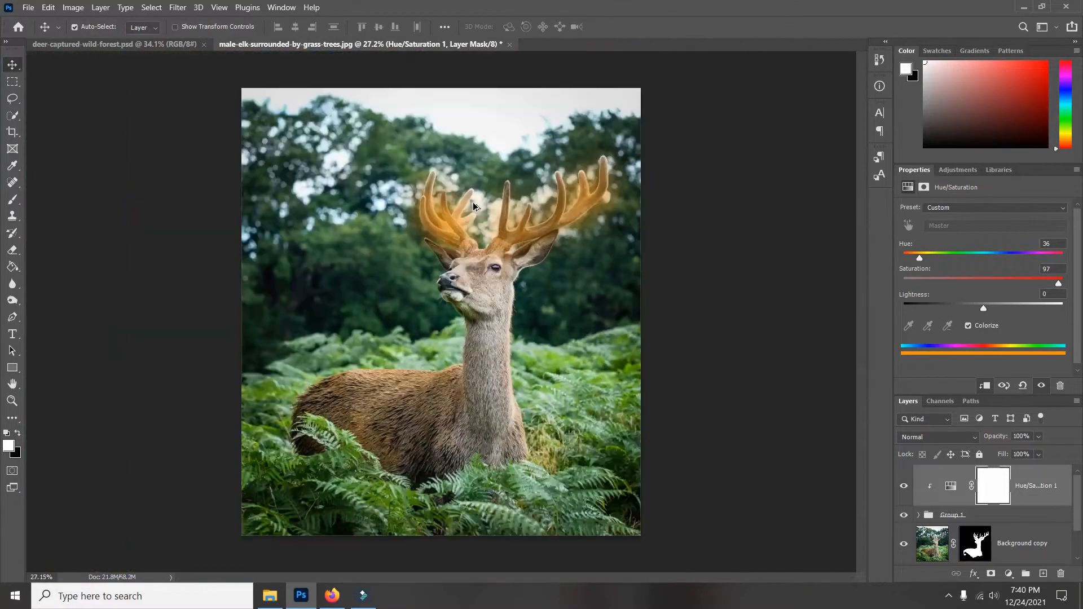
scroll(464, 226, "up", 3)
scroll(1028, 498, "down", 2)
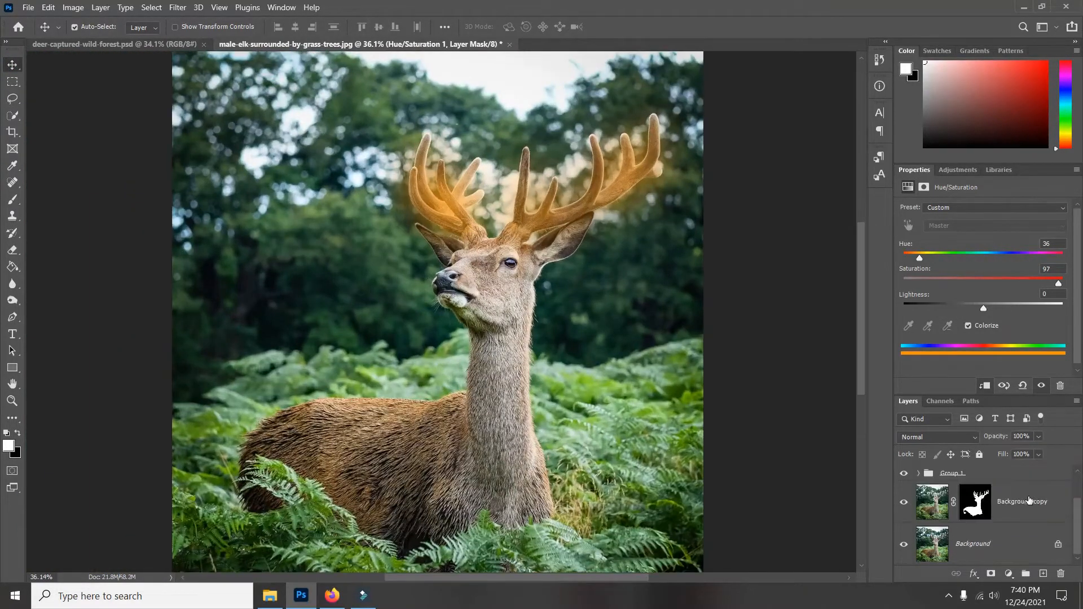
left_click(972, 546)
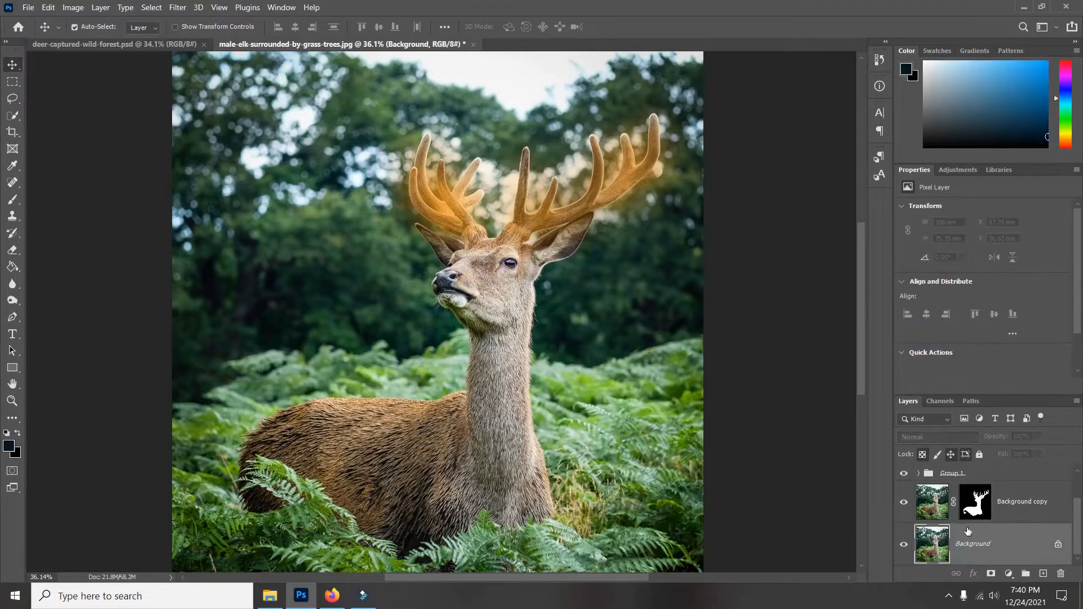
left_click(1008, 574)
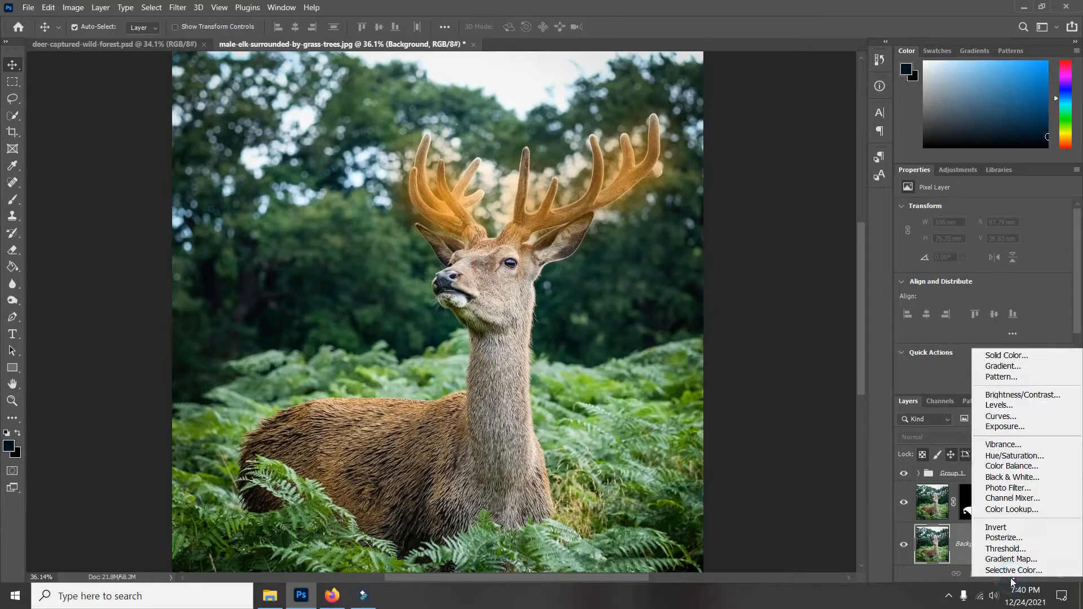
left_click(1008, 509)
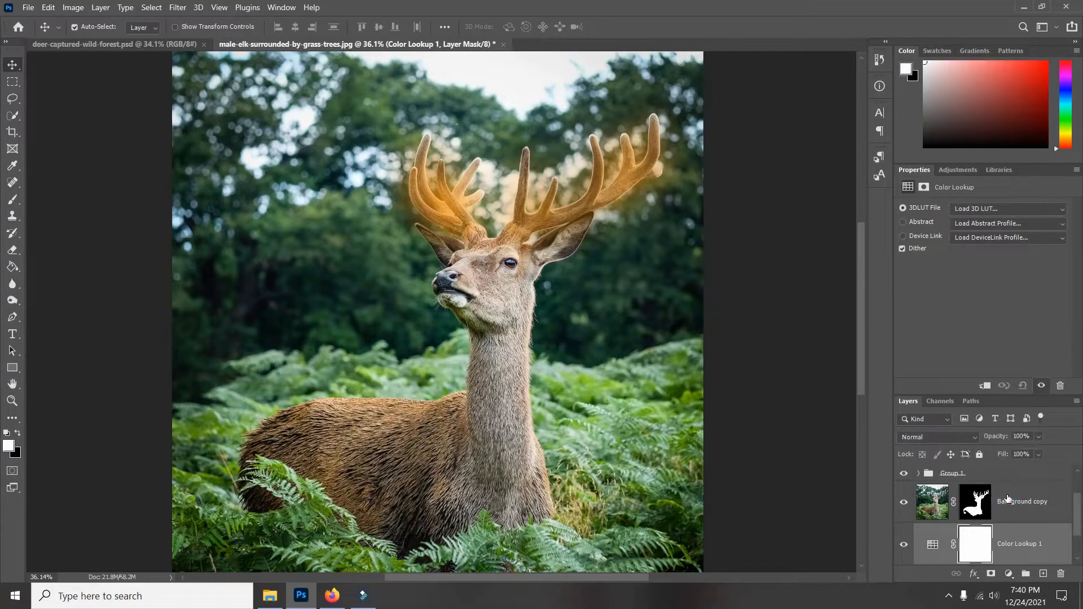
left_click(1047, 207)
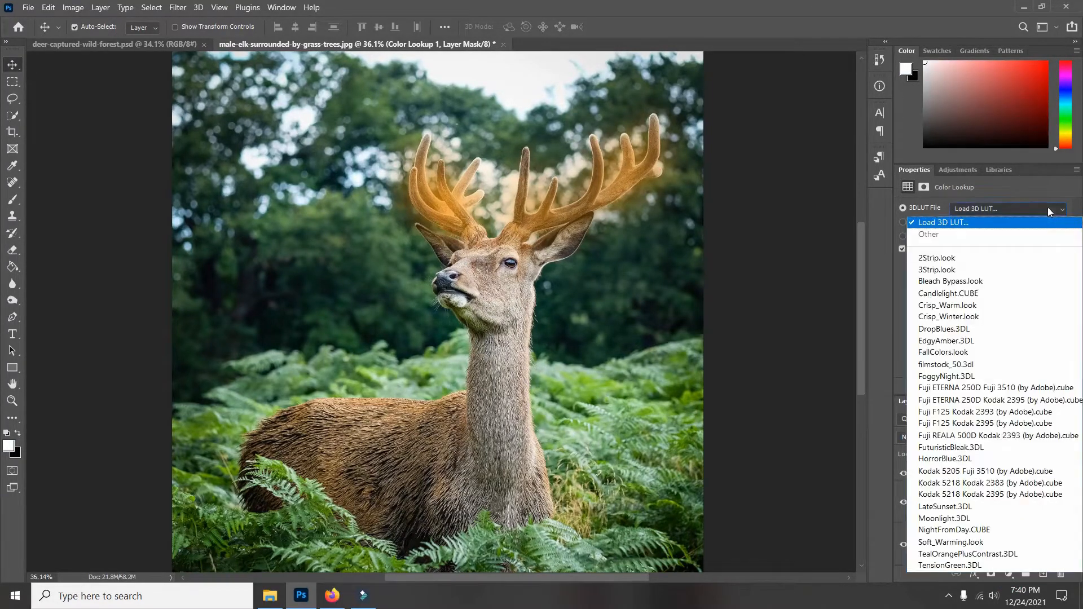
left_click(956, 518)
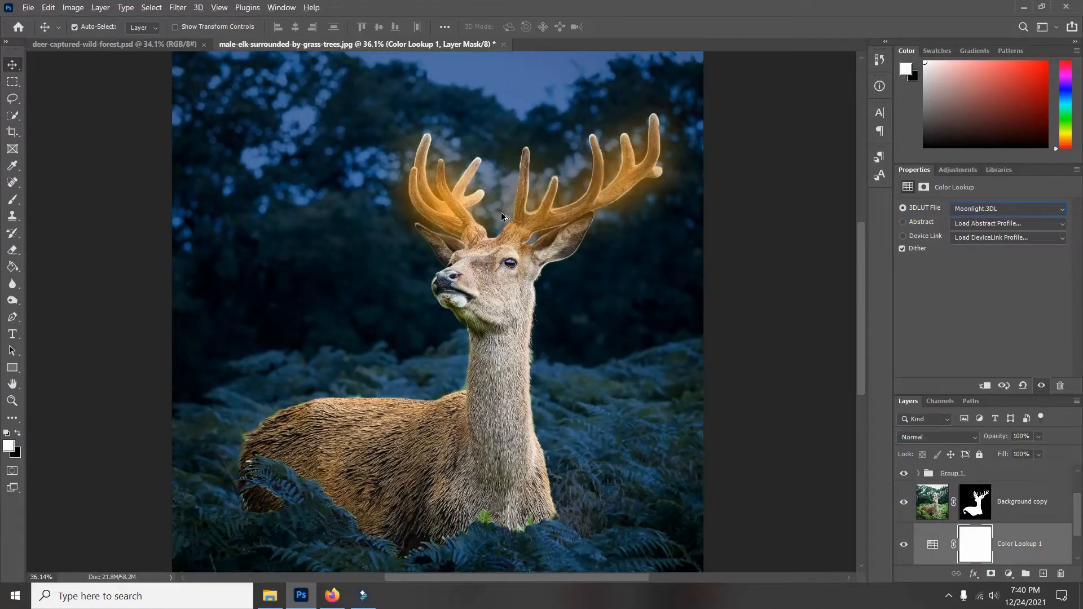
Examine the antler glow and the deer's edges against the night-toned background, both close up and as a whole.
left_click(728, 192)
scroll(580, 184, "up", 4)
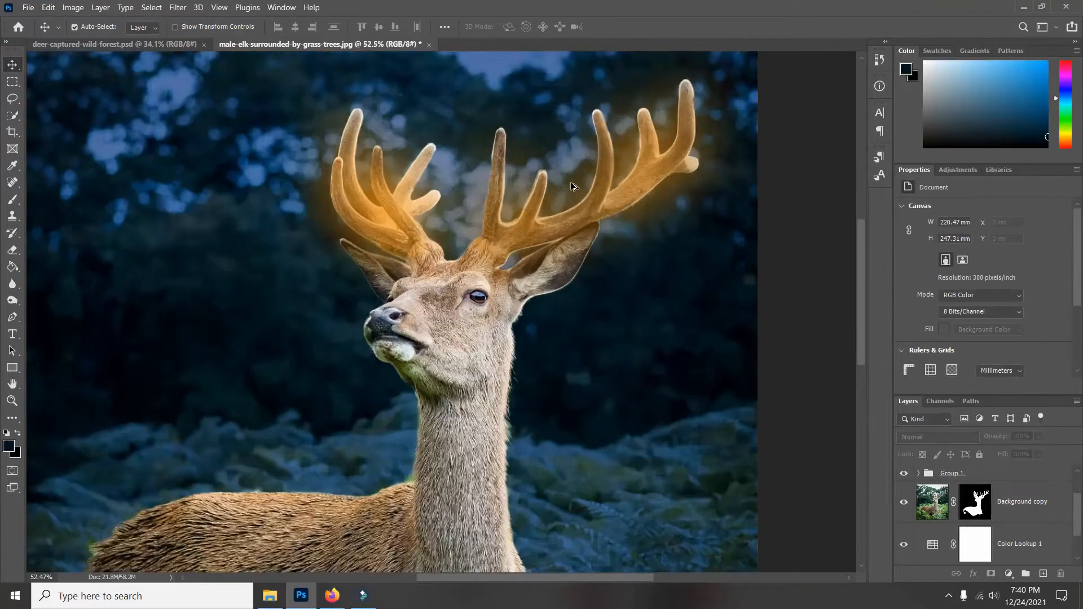
scroll(494, 196, "down", 5)
scroll(473, 207, "up", 4)
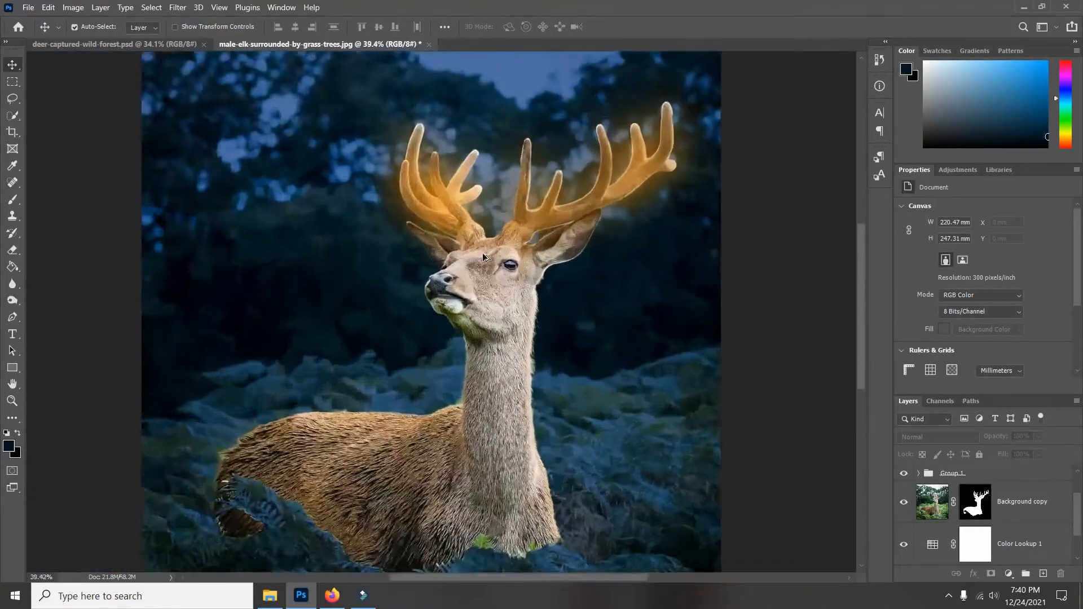
scroll(495, 291, "down", 3)
scroll(495, 290, "up", 2)
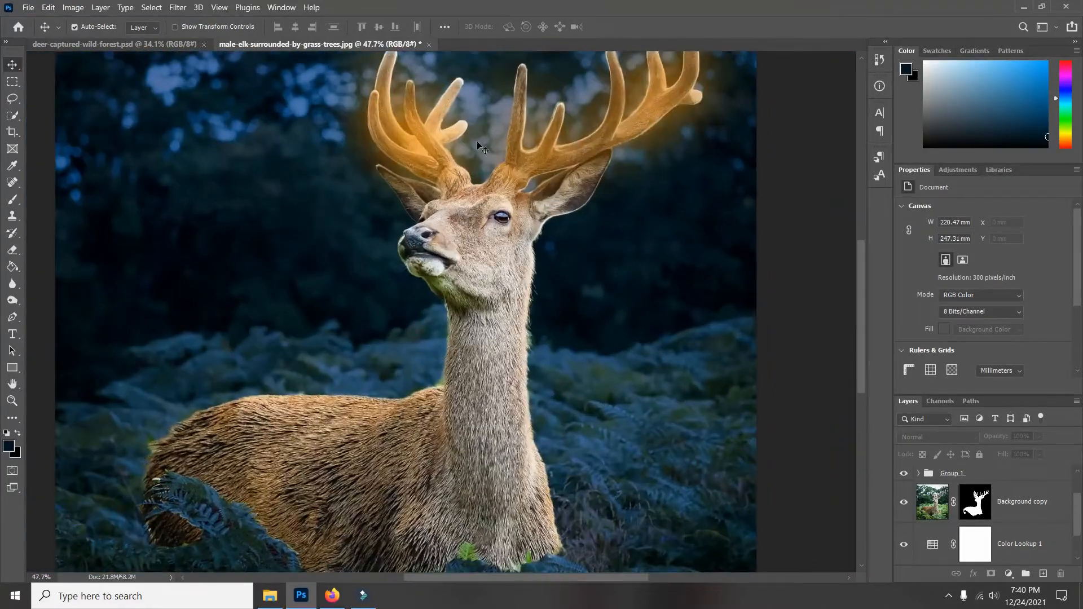
scroll(490, 299, "down", 1)
scroll(505, 180, "up", 1)
scroll(503, 191, "up", 2)
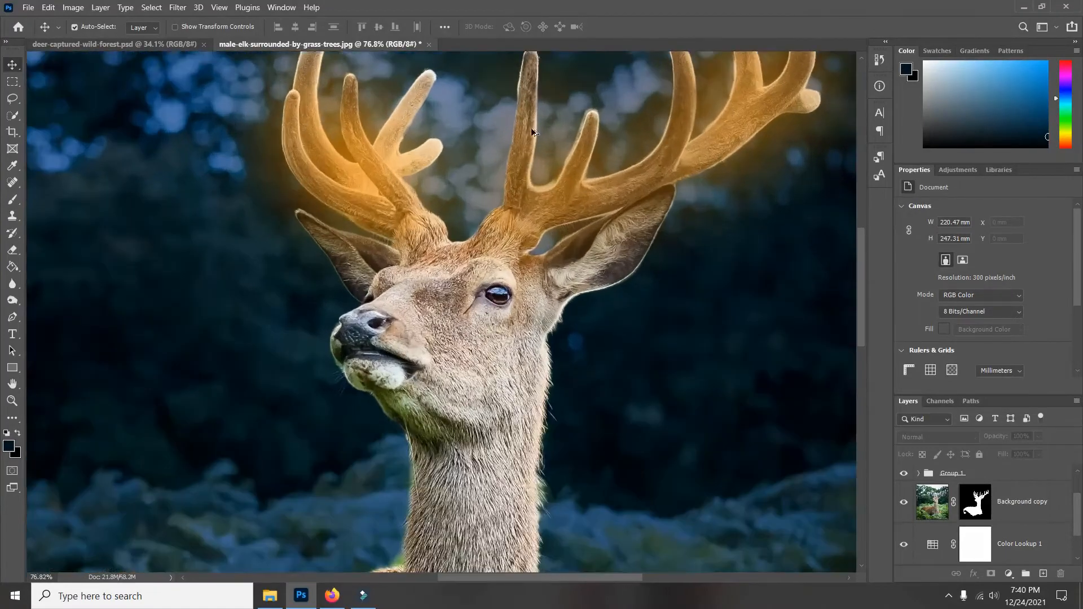
scroll(455, 302, "down", 3)
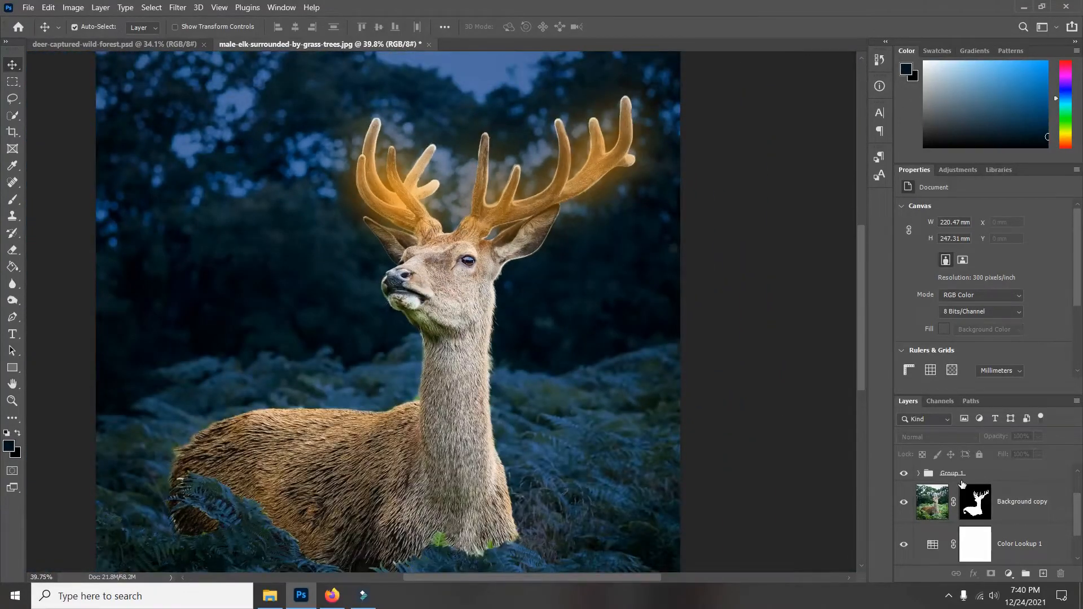
Add a Curves adjustment layer directly above the Background copy layer.
scroll(999, 496, "up", 1)
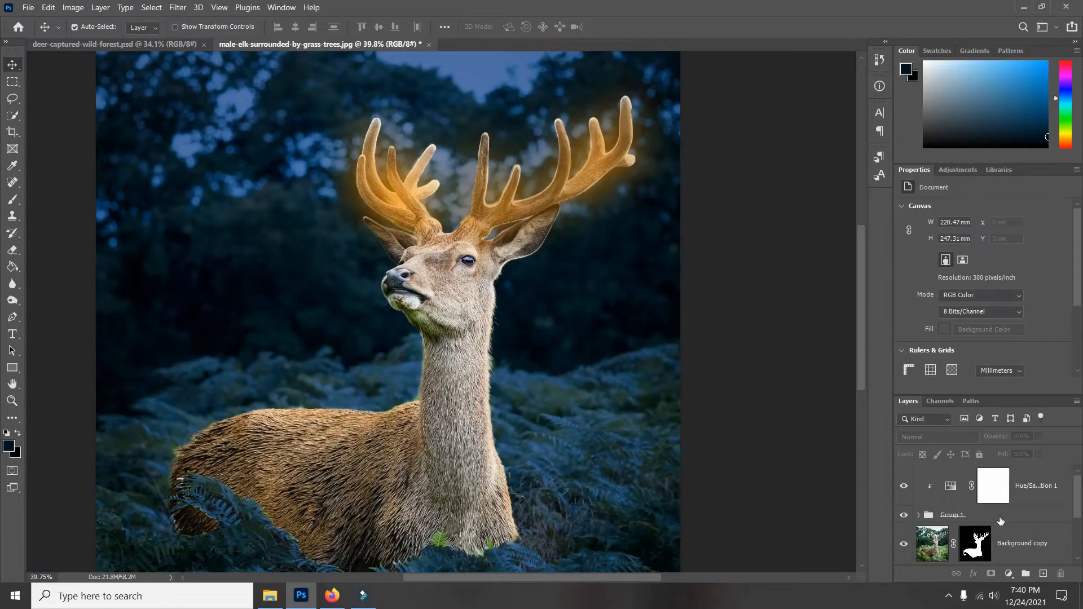
left_click(1027, 545)
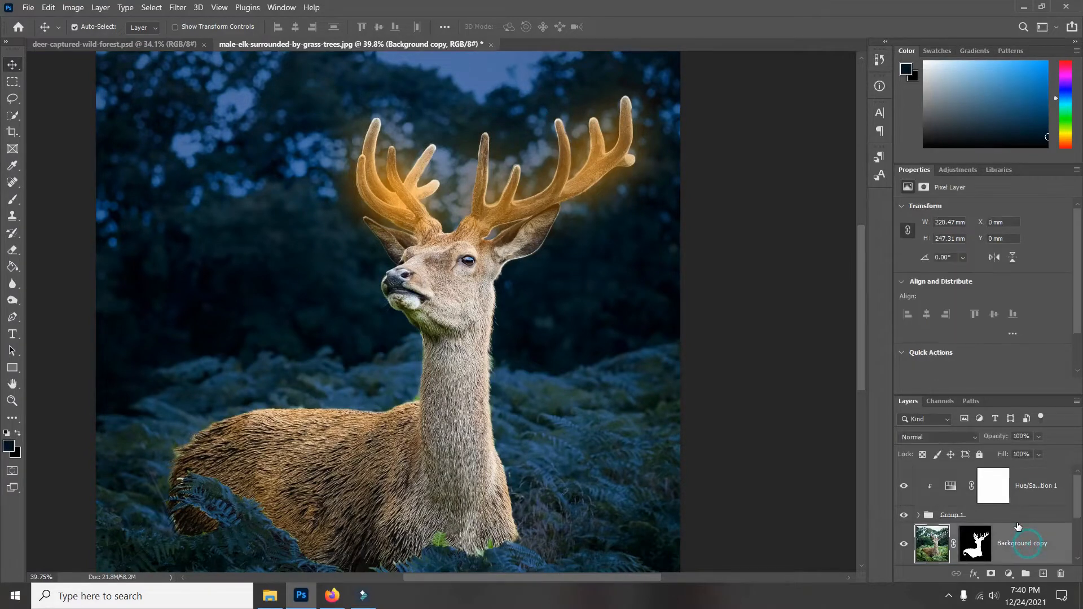
left_click(1009, 573)
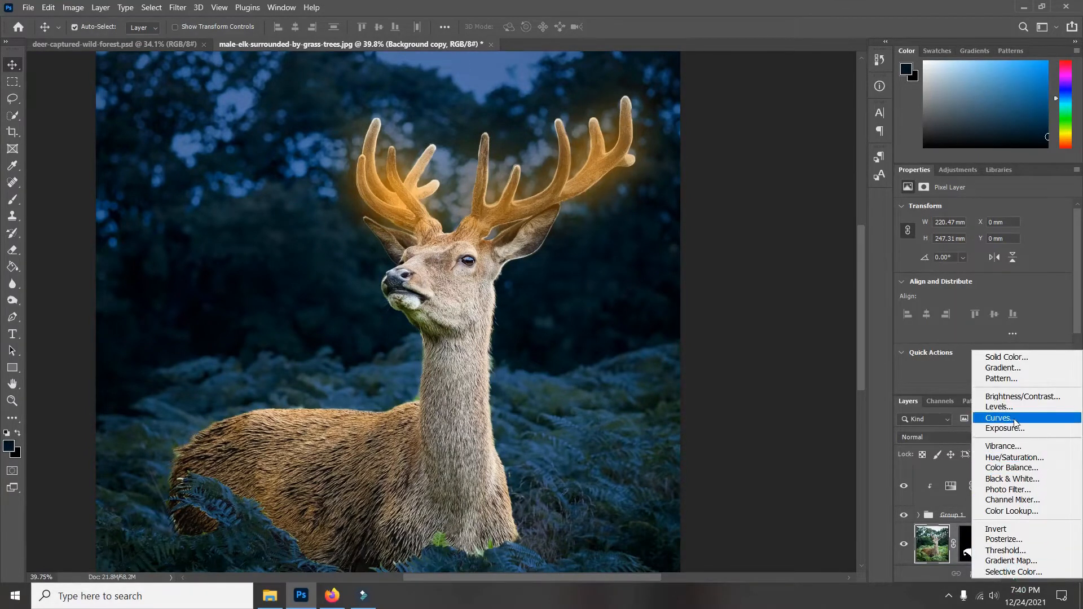
left_click(948, 549)
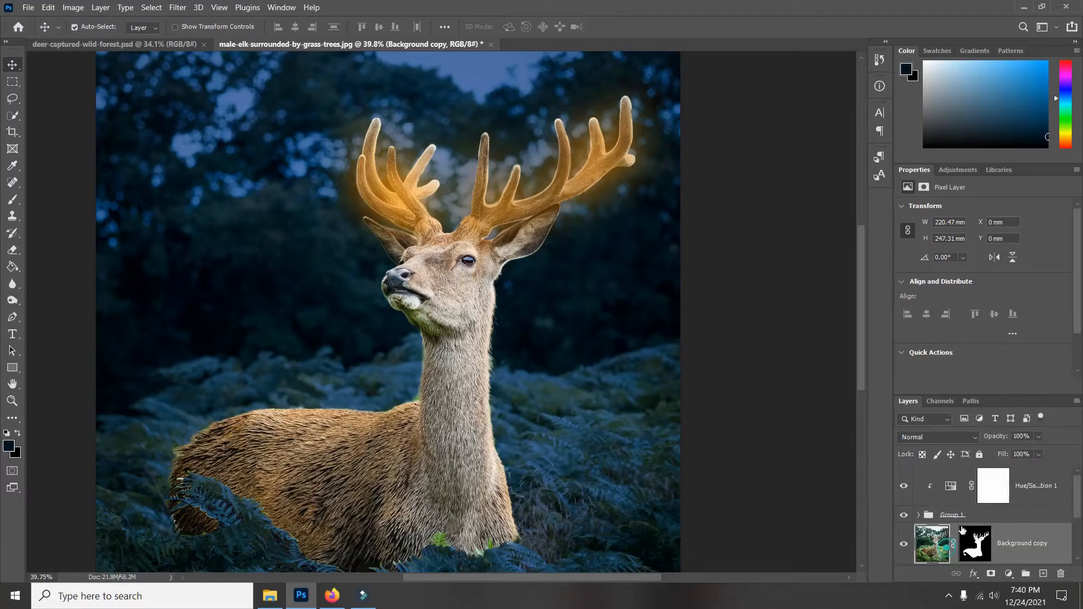
scroll(980, 517, "down", 2)
scroll(980, 517, "up", 1)
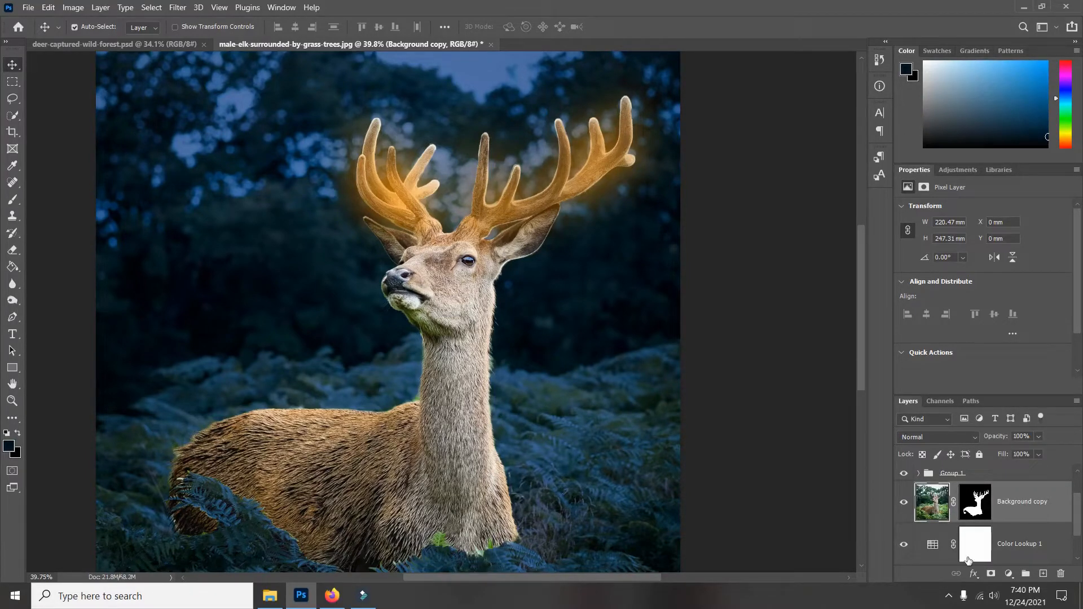
left_click(1008, 574)
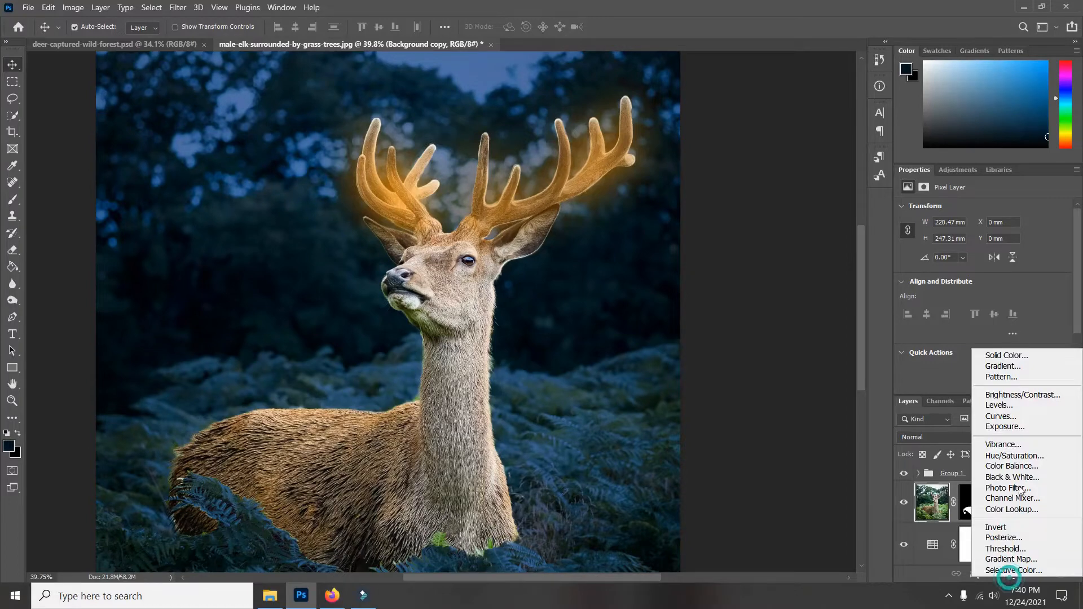
left_click(1009, 417)
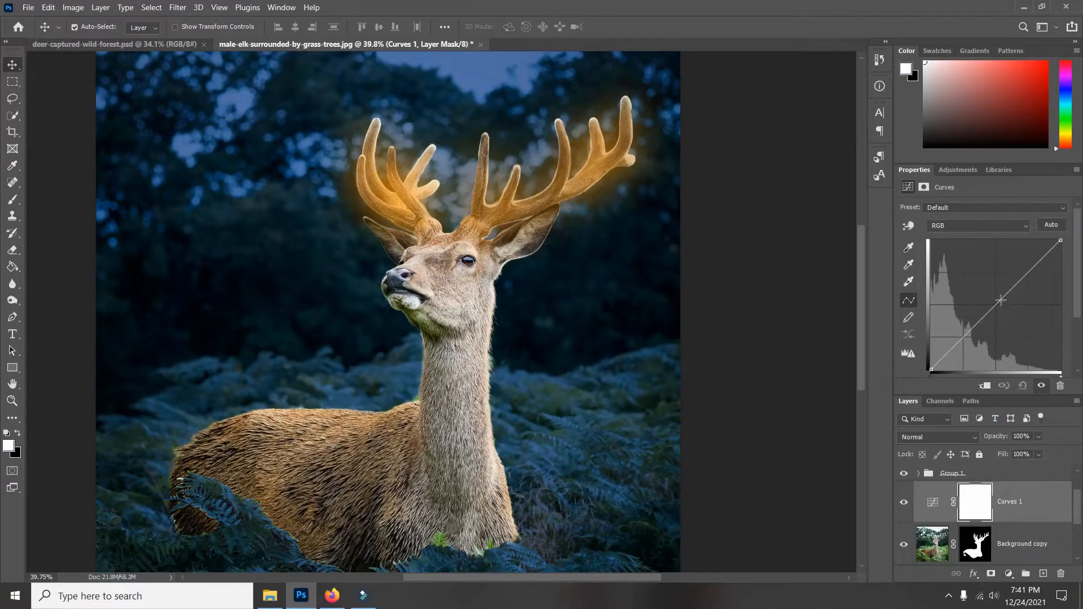
Clip the Curves adjustment to the Background copy layer and darken the deer by lowering the RGB curve's midtones, shadows and white point.
left_click_drag(999, 300, 1012, 313)
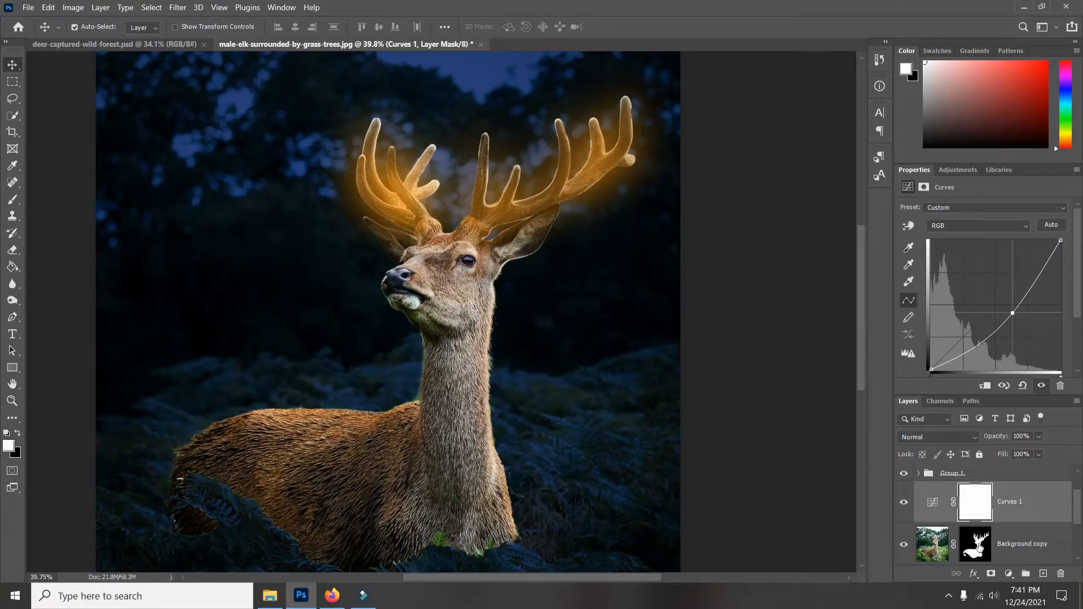
left_click(983, 386)
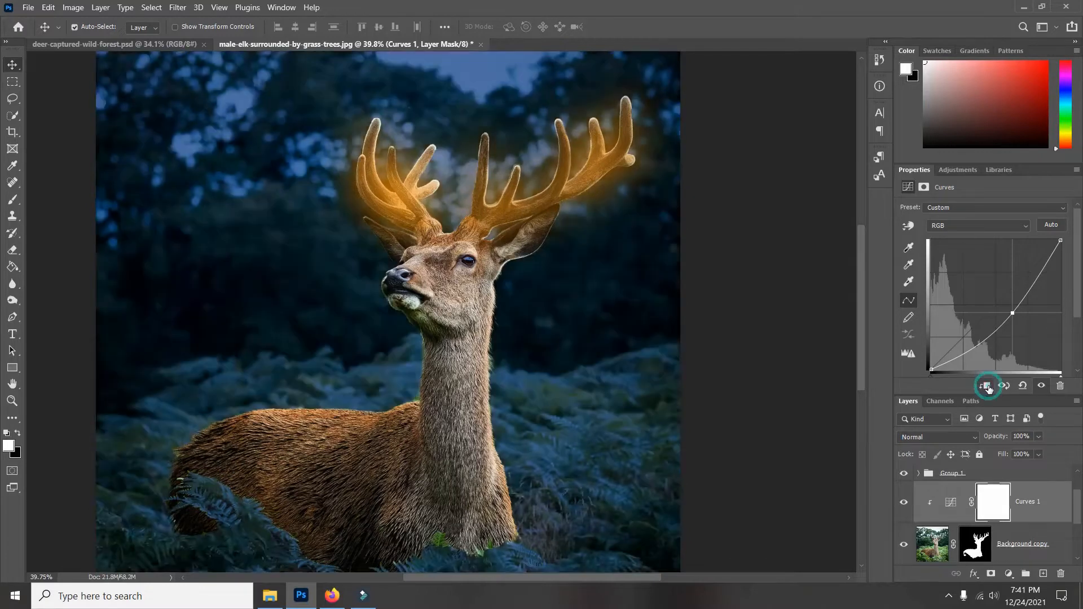
left_click_drag(1015, 312, 1016, 317)
left_click_drag(1062, 242, 1060, 248)
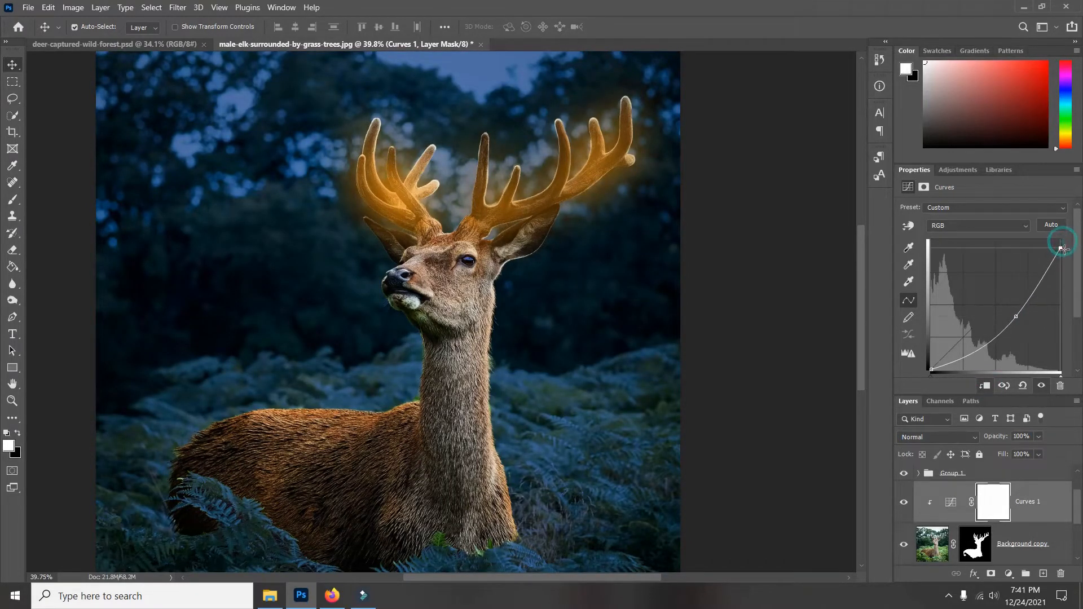
left_click_drag(973, 354, 971, 356)
left_click(1015, 318)
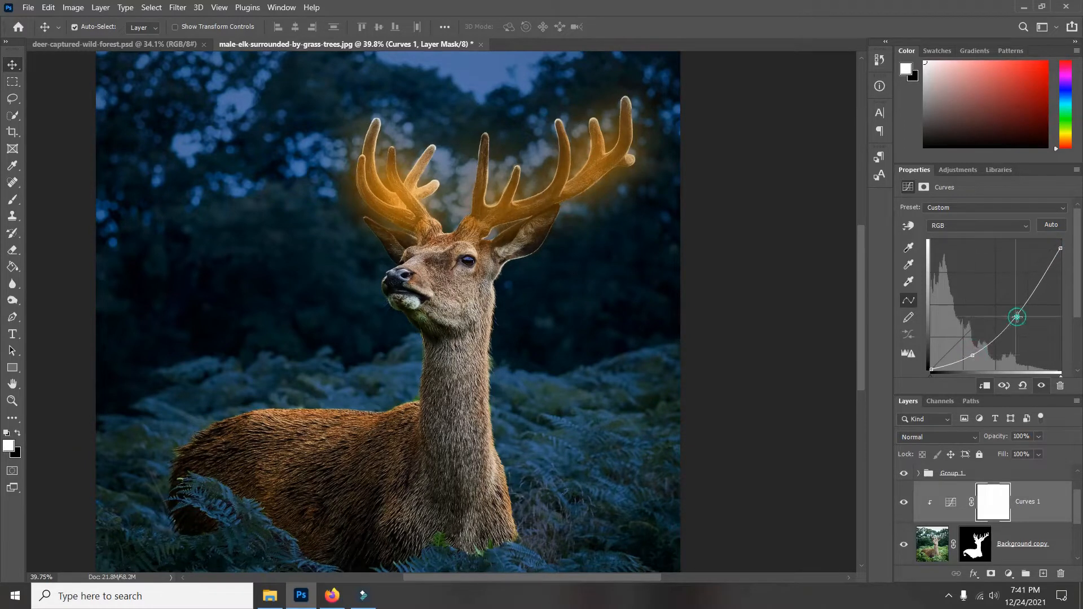
Lower the Green curve's midtones and the Red curve's white point in the deer's Curves adjustment.
left_click(994, 225)
left_click(948, 258)
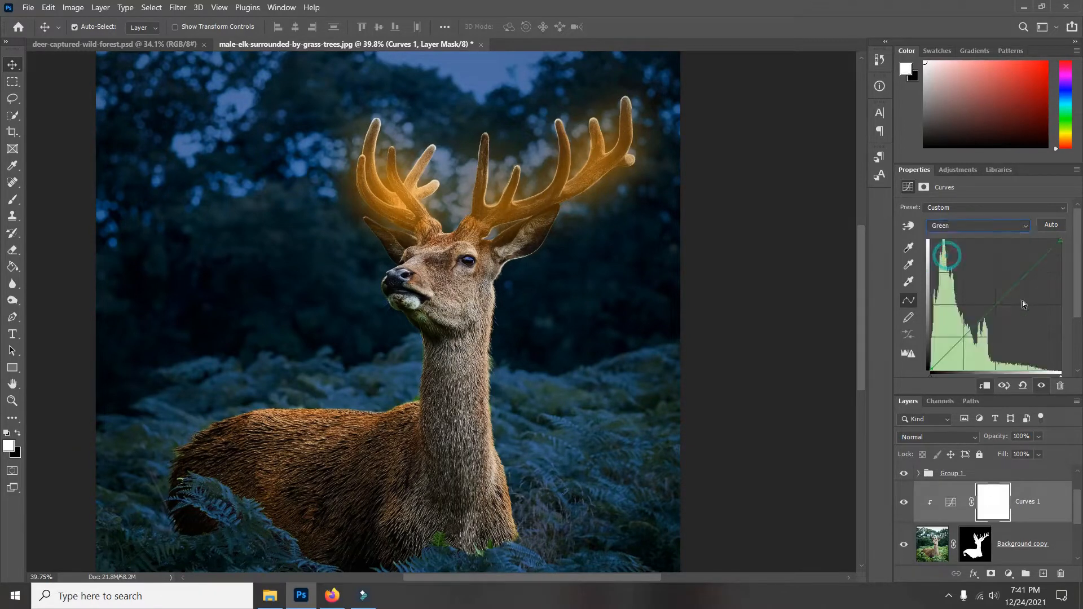
left_click_drag(1011, 289, 1012, 302)
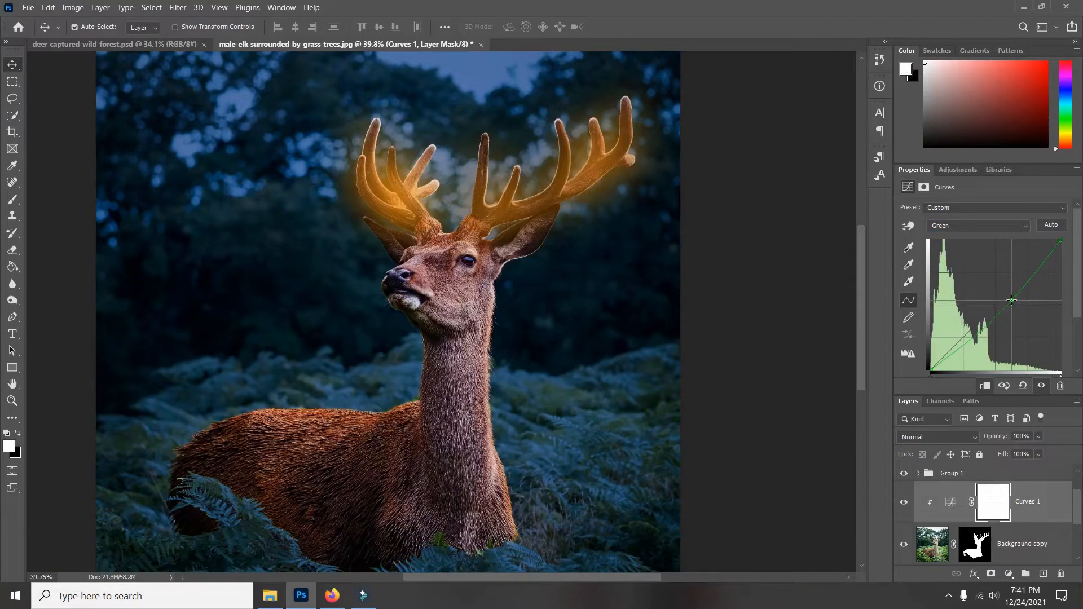
left_click(991, 225)
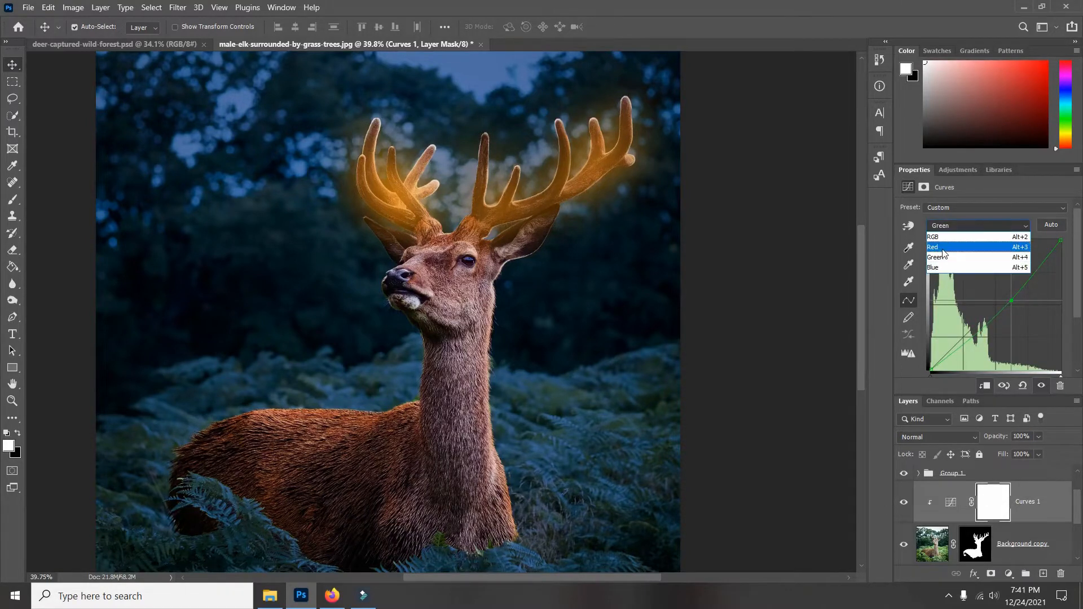
left_click(943, 248)
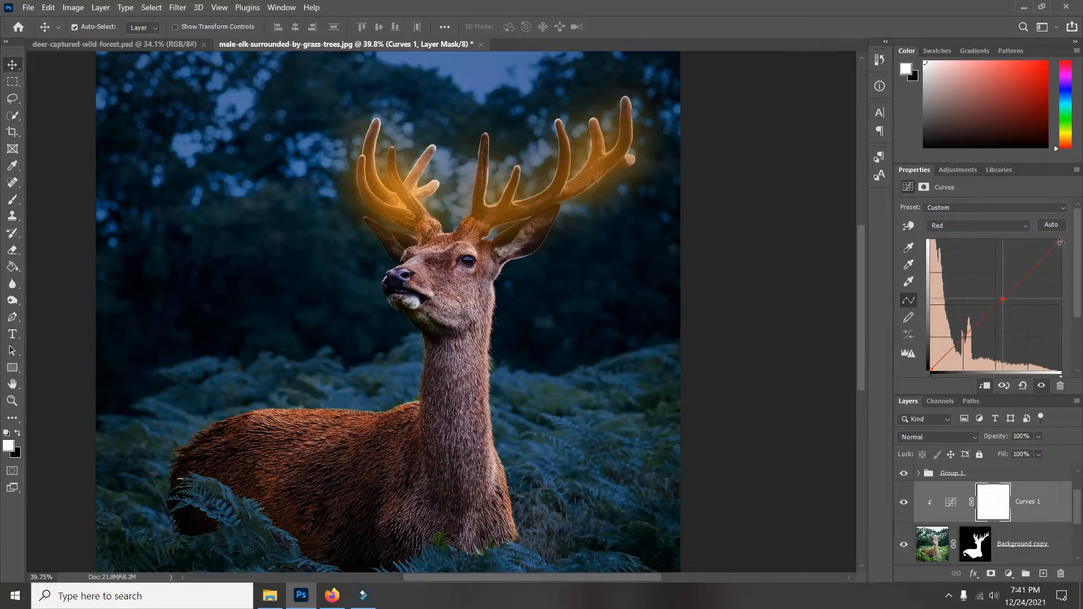
left_click_drag(1059, 243, 1061, 254)
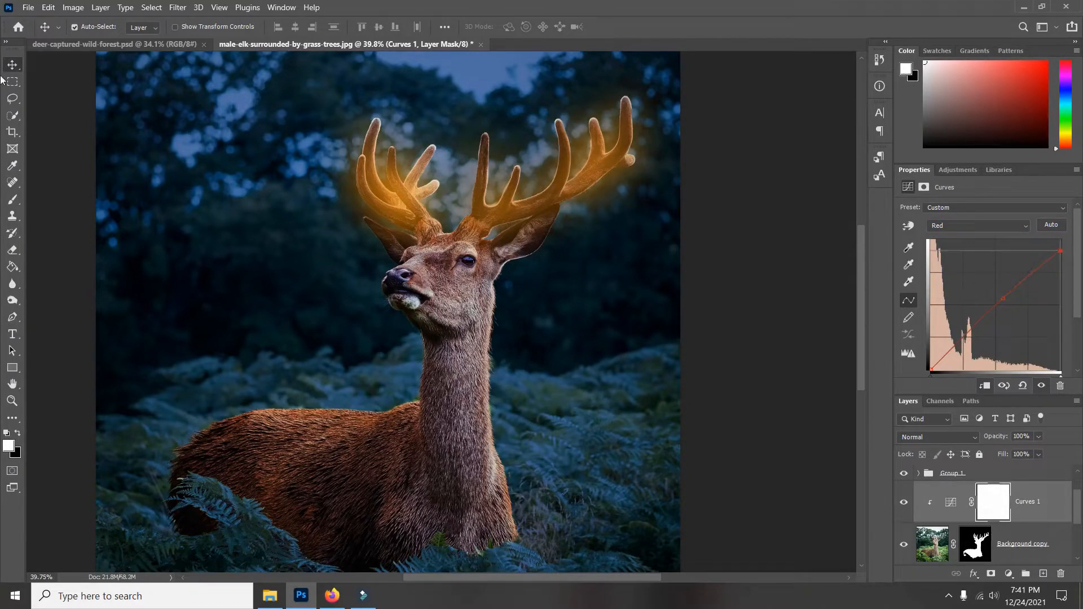
Examine the darkened deer against the night background, both as a whole and close up.
left_click(741, 298)
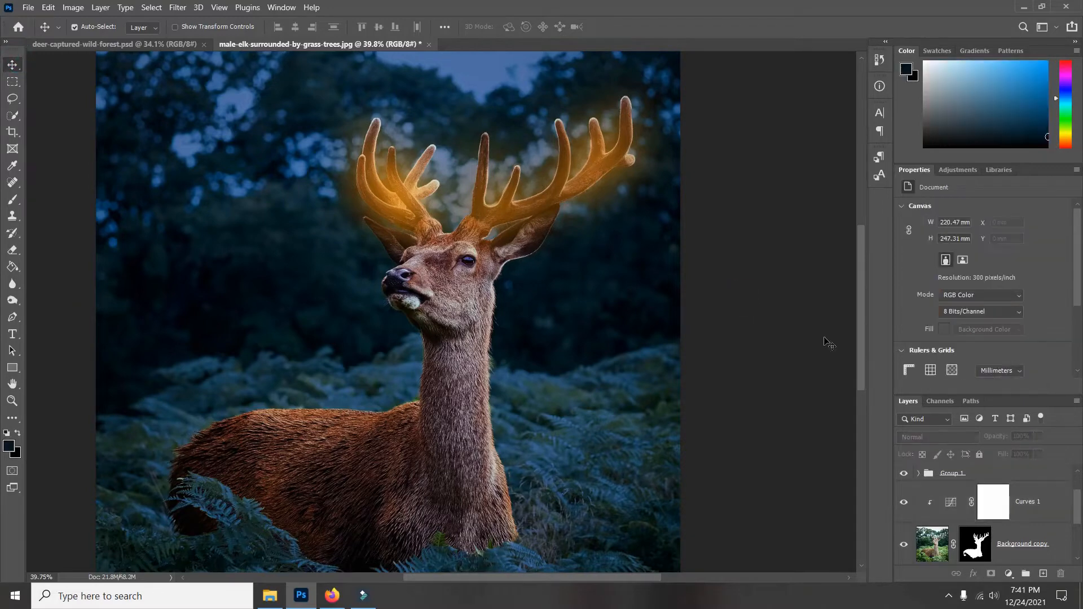
scroll(434, 261, "down", 3)
scroll(479, 305, "up", 2)
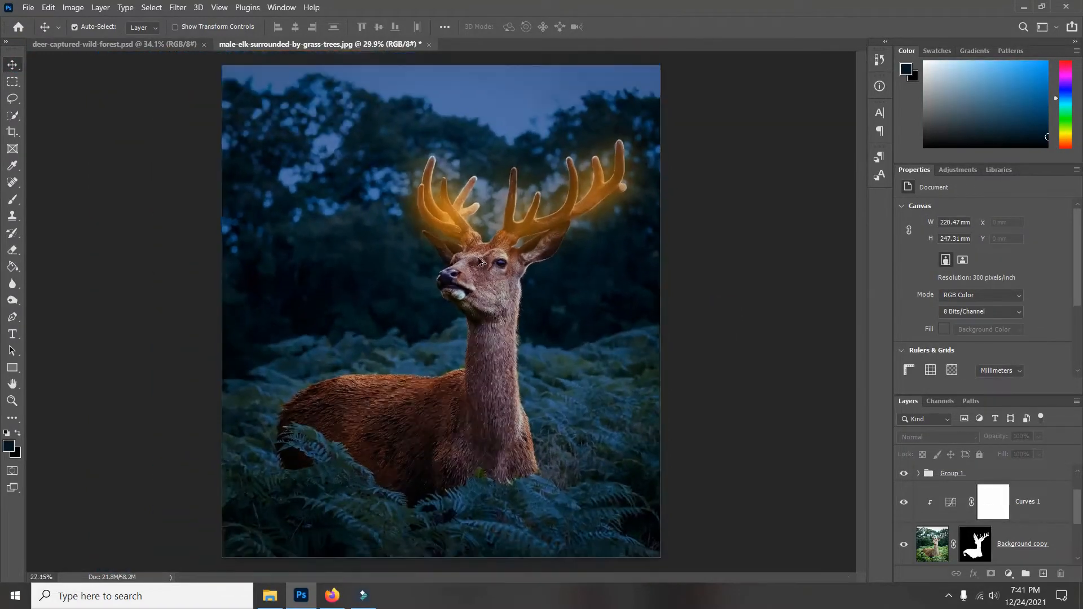
scroll(497, 332, "up", 1)
scroll(497, 331, "up", 2)
scroll(484, 276, "down", 1)
scroll(962, 497, "up", 1)
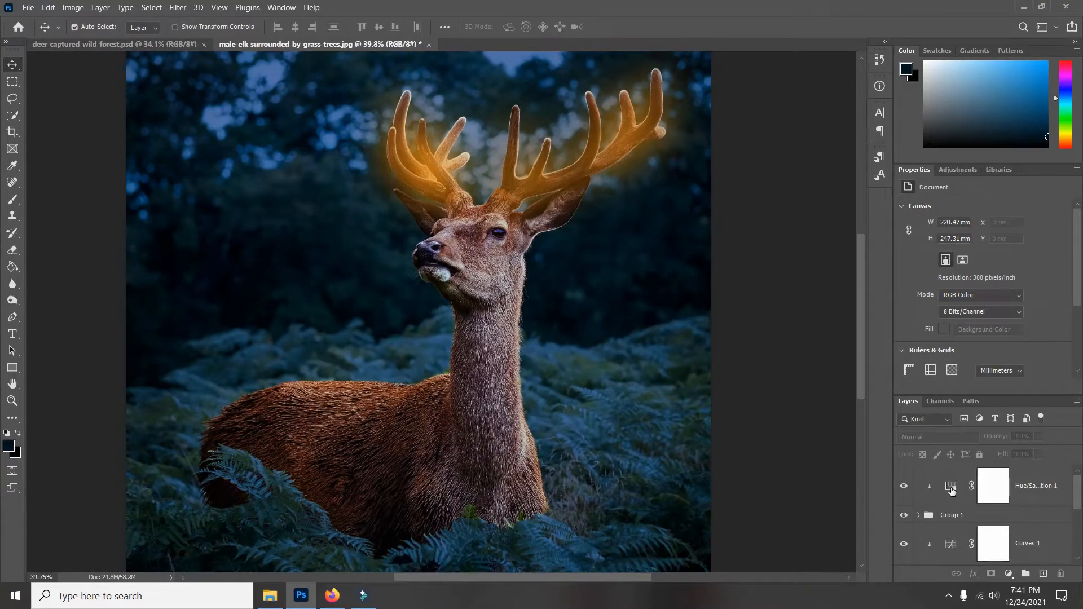
Change the antler glow in the Hue/Saturation 1 layer to hue 50, saturation 100 and lightness +37.
left_click(951, 487)
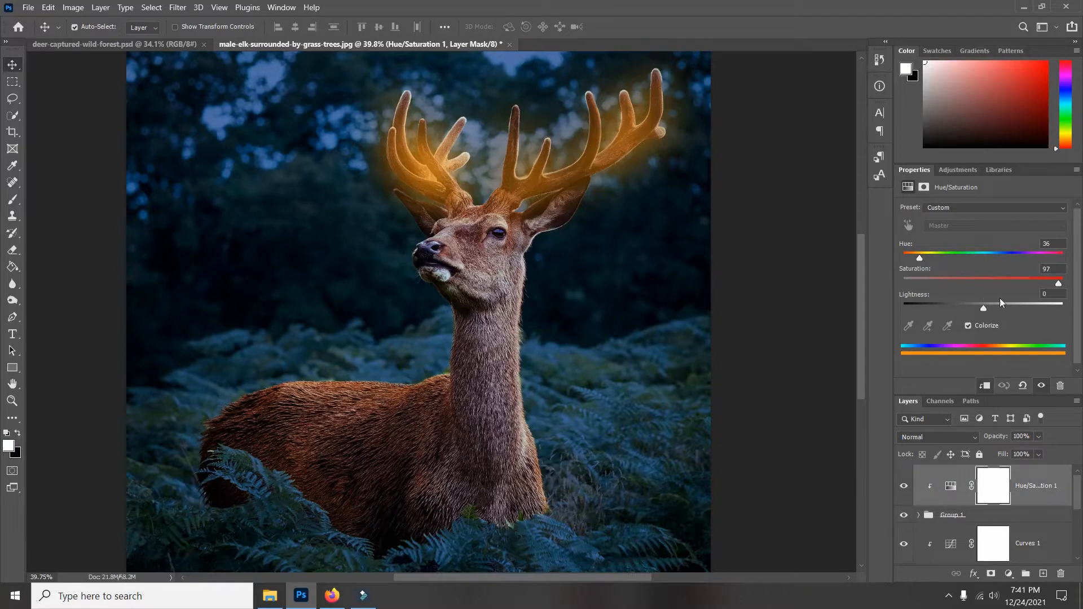
left_click_drag(985, 307, 1012, 308)
left_click_drag(918, 256, 925, 257)
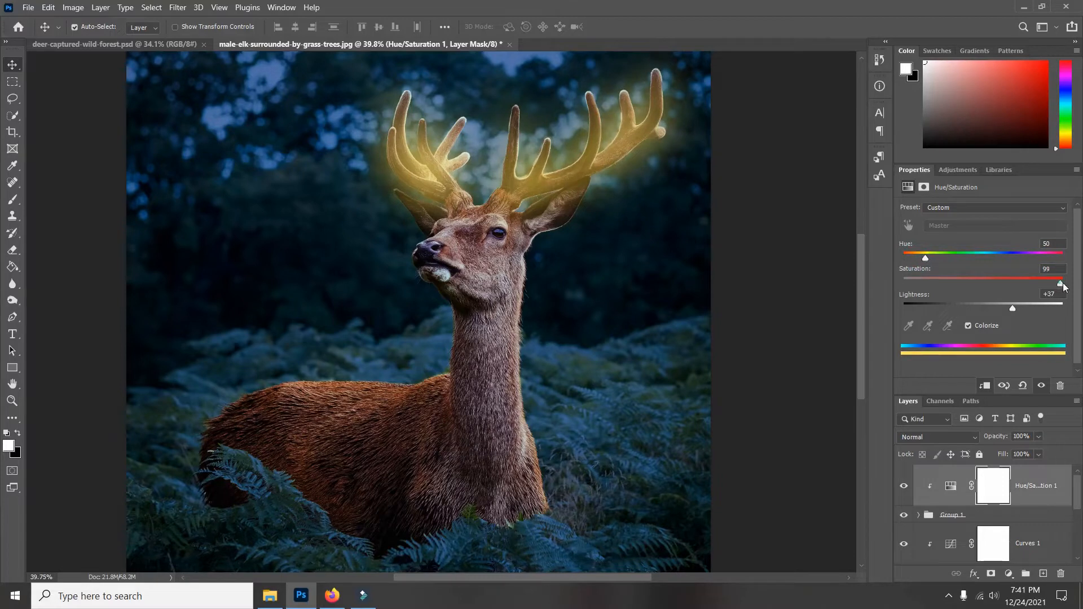
left_click_drag(1057, 283, 1063, 283)
left_click_drag(920, 262, 929, 264)
left_click(478, 234)
scroll(486, 225, "down", 3)
scroll(567, 219, "up", 5)
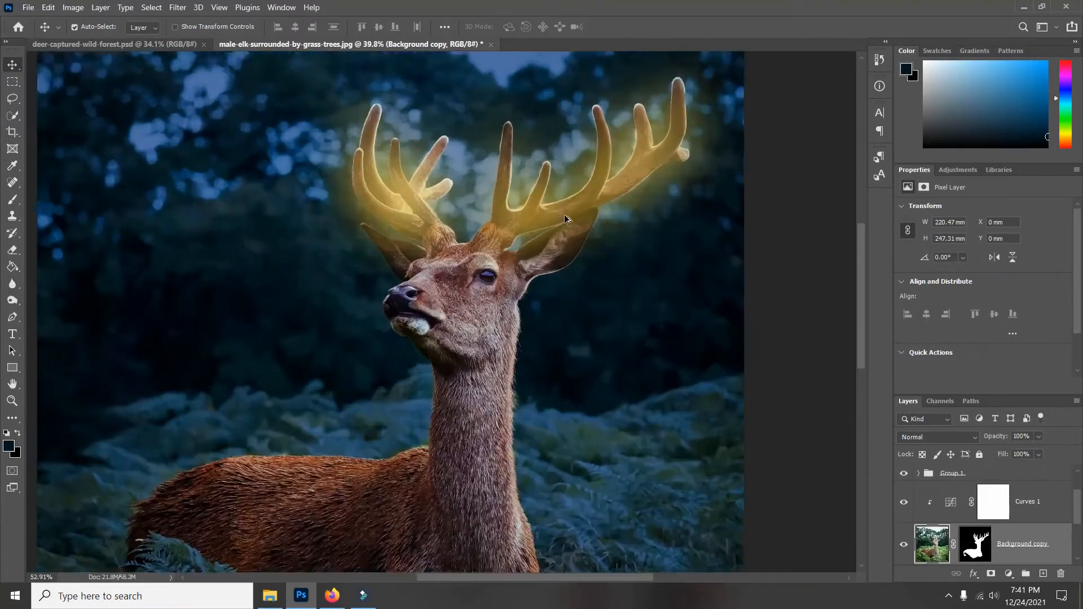
scroll(567, 218, "down", 3)
scroll(681, 304, "up", 1)
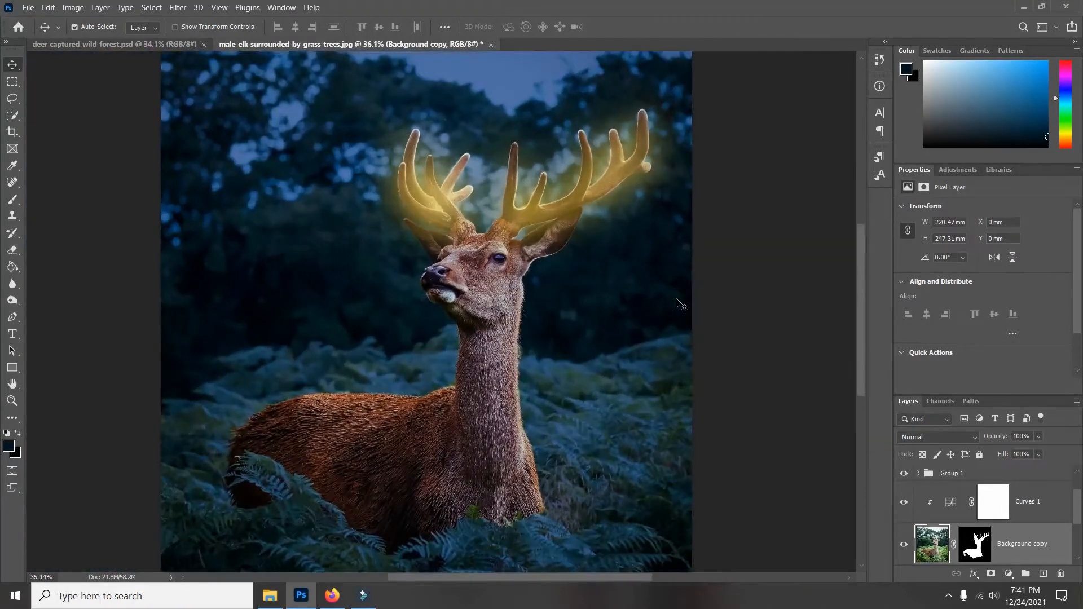
left_click(773, 356)
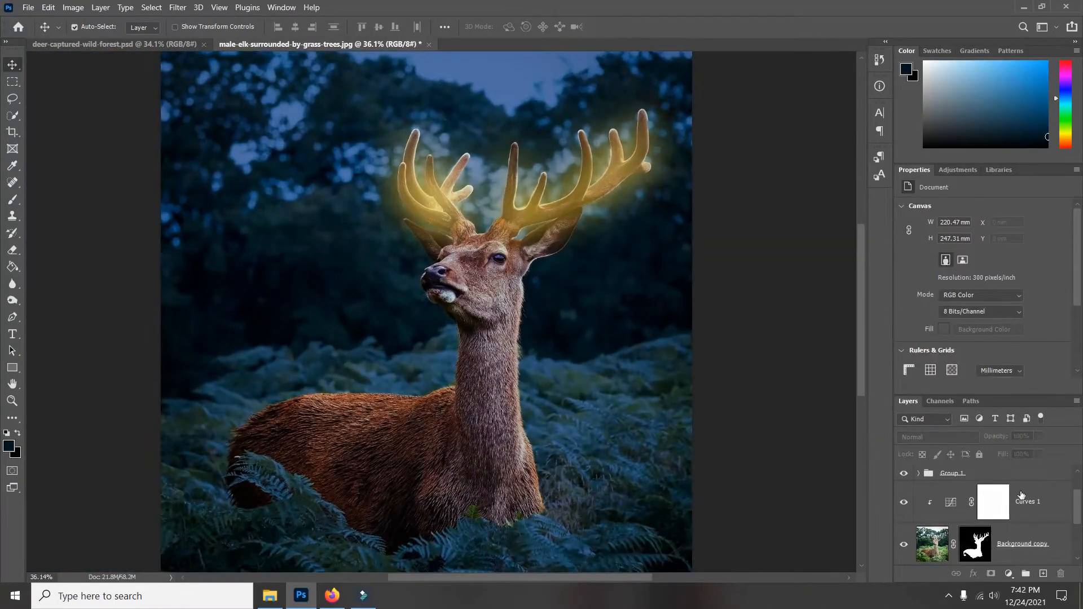
Paint the Curves 1 mask with a 175 px soft black brush along the right-hand edge of the deer's neck and chest.
left_click(994, 507)
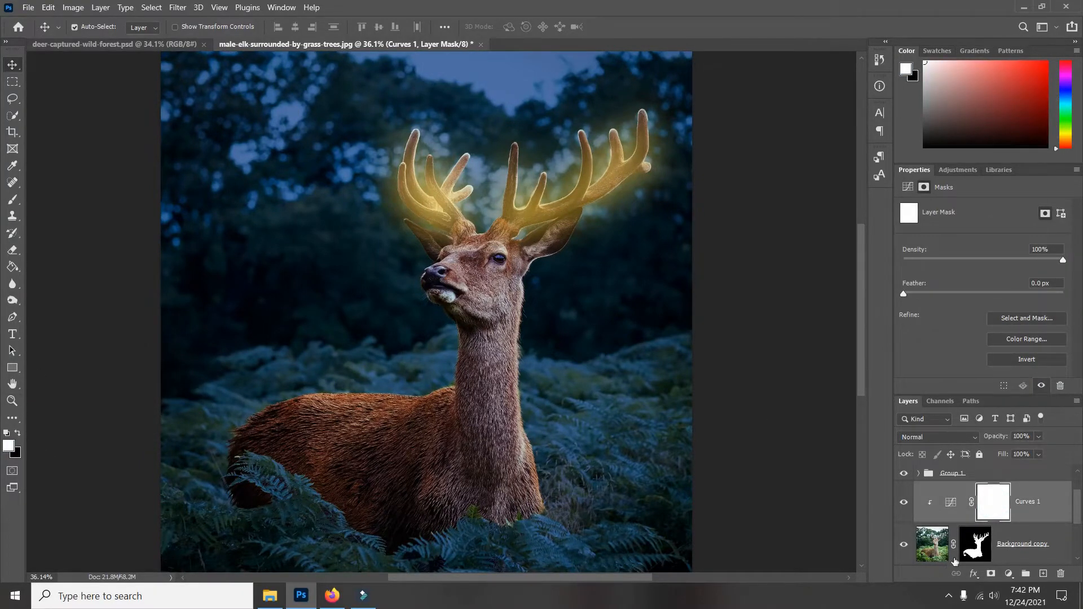
left_click(17, 433)
left_click(13, 201)
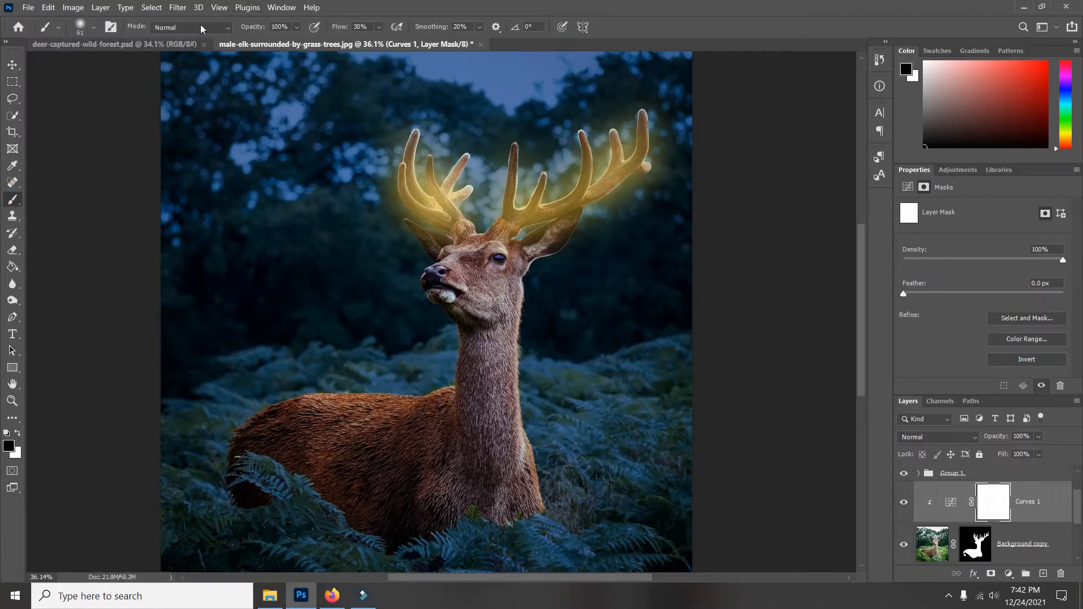
right_click(551, 294)
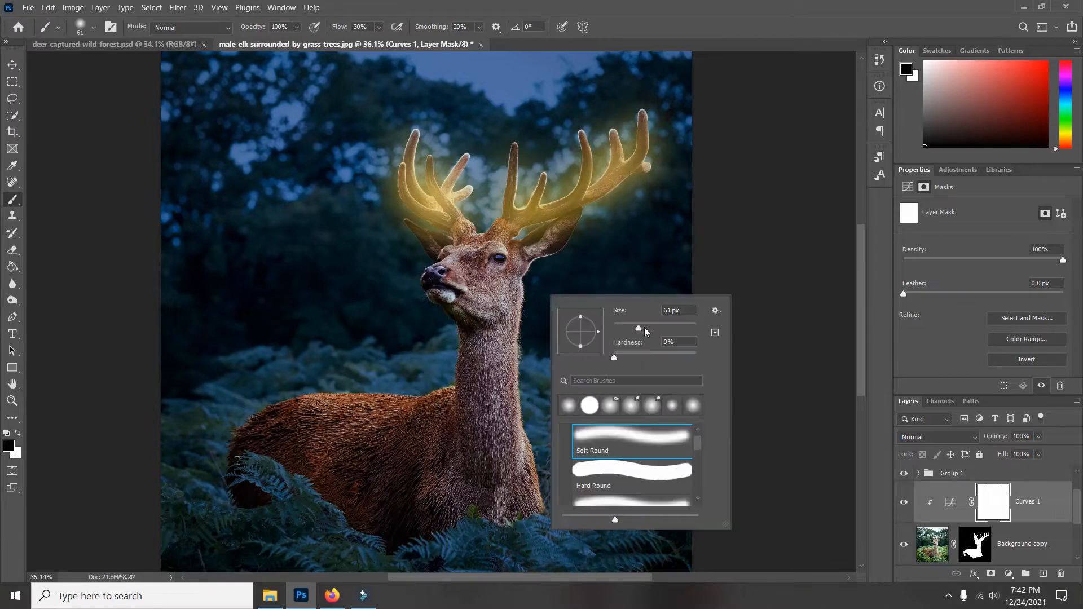
key("bracketright")
key("bracketright")
key("bracketright")
key("bracketright")
key("Return")
mouse_move(524, 287)
left_mouse_down()
mouse_move(530, 427)
mouse_move(516, 387)
mouse_move(546, 498)
left_mouse_up()
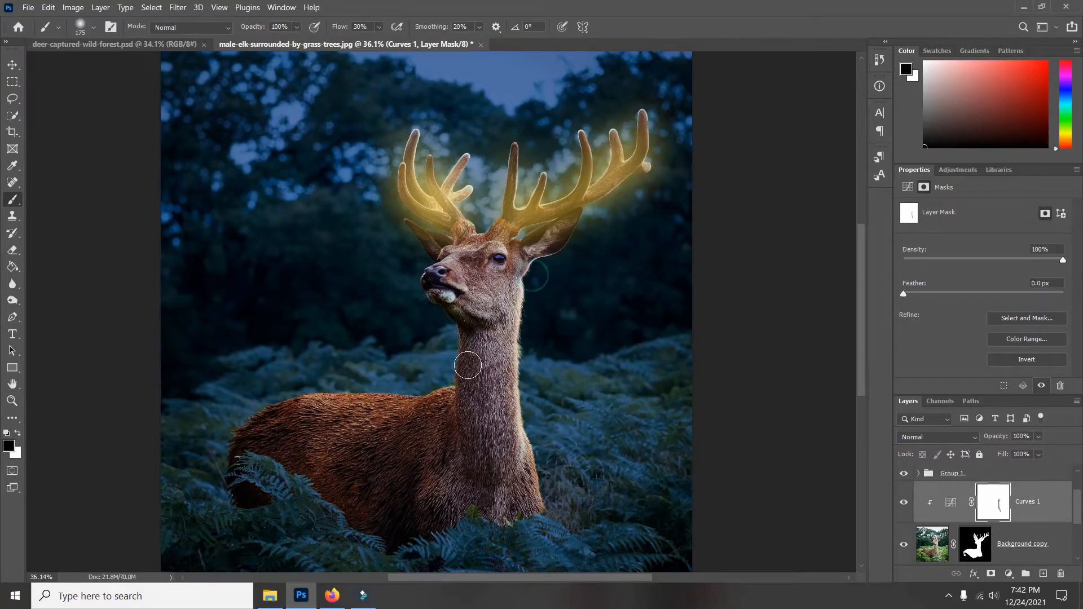
Brush black on the Curves 1 mask along the left-hand side of the neck and the deer's back, enlarging the brush to 250 px.
mouse_move(464, 352)
left_mouse_down()
mouse_move(451, 415)
mouse_move(448, 393)
mouse_move(415, 401)
mouse_move(437, 392)
mouse_move(274, 390)
mouse_move(216, 450)
mouse_move(252, 399)
mouse_move(246, 419)
mouse_move(291, 398)
mouse_move(268, 403)
mouse_move(340, 406)
mouse_move(335, 416)
mouse_move(445, 395)
mouse_move(451, 432)
left_mouse_up()
key("bracketright")
key("bracketright")
key("bracketright")
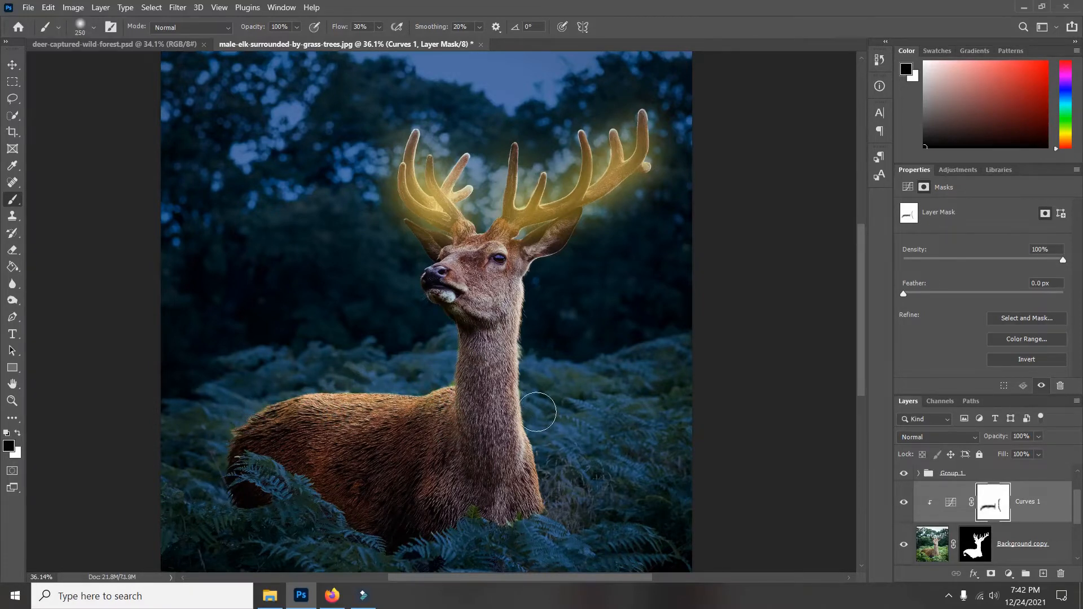
Lighten the deer's face, forehead and antlers by painting black on the Curves 1 mask with the brush reduced to 175 px.
mouse_move(472, 231)
left_mouse_down()
mouse_move(507, 218)
mouse_move(463, 228)
mouse_move(432, 260)
mouse_move(454, 238)
mouse_move(434, 268)
left_mouse_up()
key("bracketleft")
key("bracketleft")
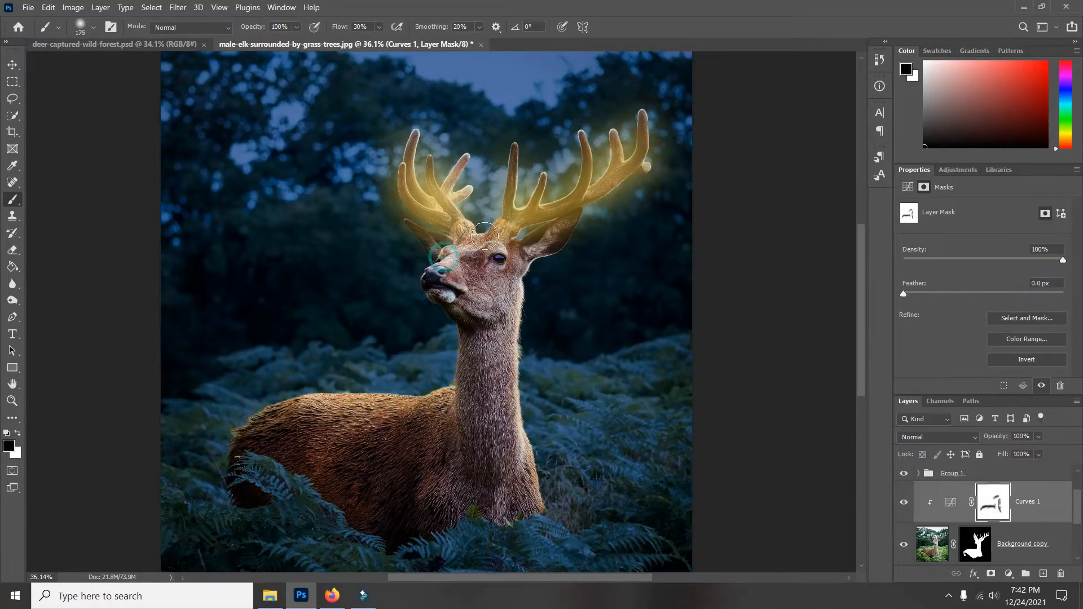
mouse_move(517, 219)
left_mouse_down()
mouse_move(497, 228)
mouse_move(571, 208)
mouse_move(471, 237)
left_mouse_up()
left_click_drag(571, 196, 587, 194)
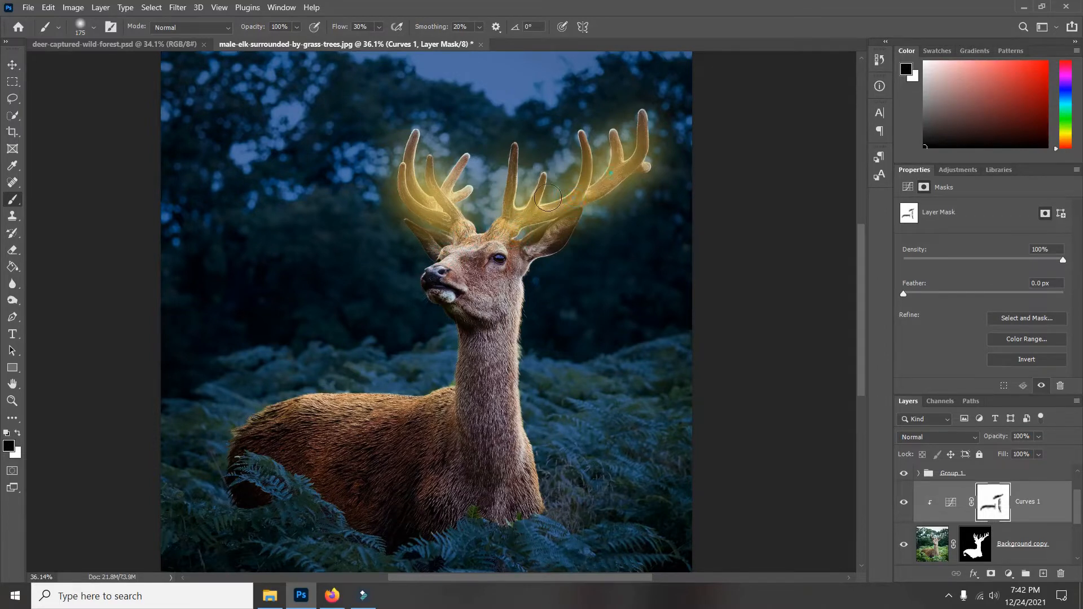
mouse_move(422, 200)
left_mouse_down()
mouse_move(460, 235)
mouse_move(434, 247)
left_mouse_up()
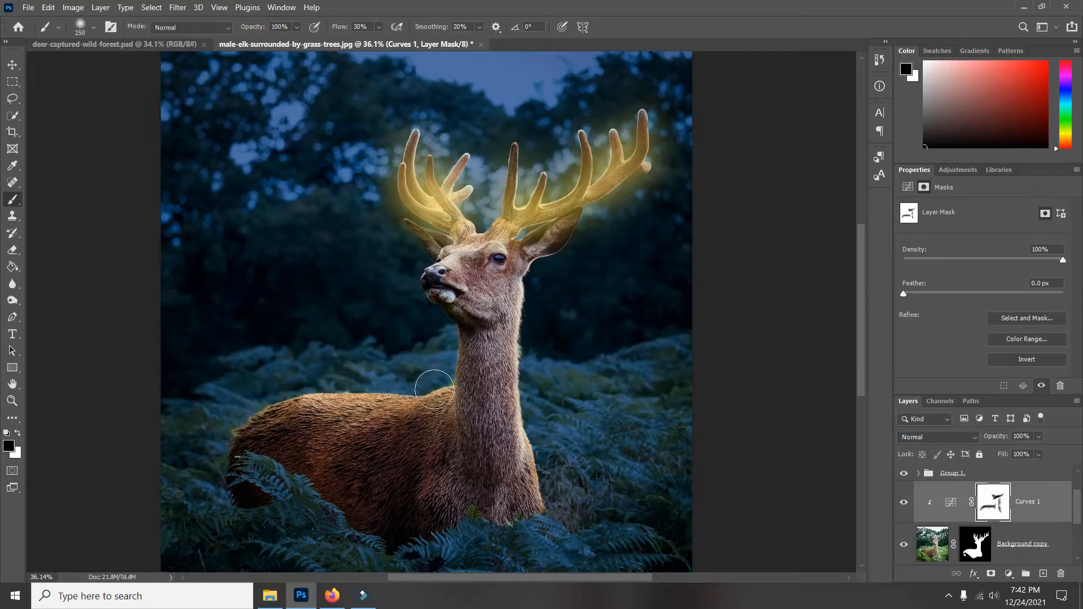
Paint the deer's flank black on the Curves 1 mask with a 250 px brush and darken part of it again with white.
mouse_move(434, 389)
left_mouse_down()
mouse_move(356, 465)
mouse_move(338, 466)
mouse_move(393, 430)
mouse_move(345, 518)
left_mouse_up()
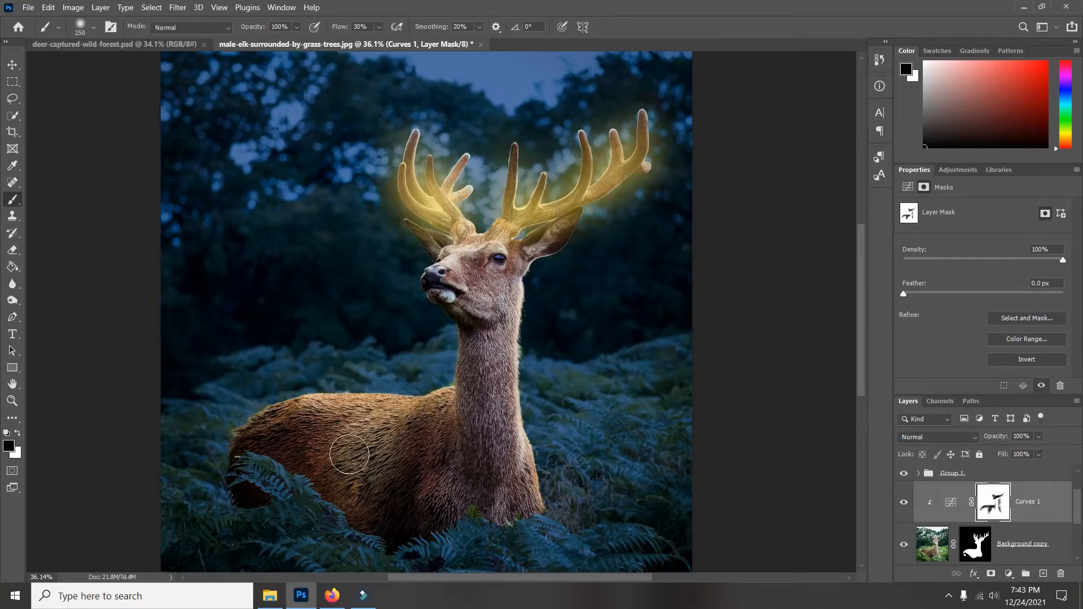
left_click(18, 433)
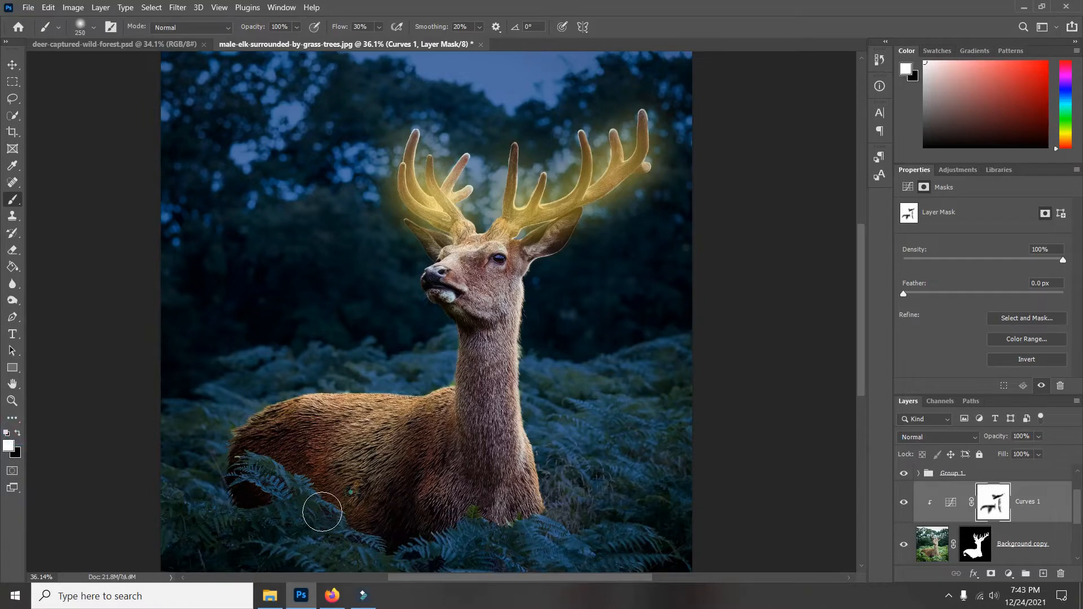
mouse_move(355, 477)
left_mouse_down()
mouse_move(393, 448)
mouse_move(322, 473)
mouse_move(413, 446)
mouse_move(331, 464)
mouse_move(370, 427)
mouse_move(330, 500)
mouse_move(416, 510)
mouse_move(416, 449)
mouse_move(294, 442)
mouse_move(441, 490)
mouse_move(464, 465)
mouse_move(437, 537)
mouse_move(467, 547)
mouse_move(425, 517)
left_mouse_up()
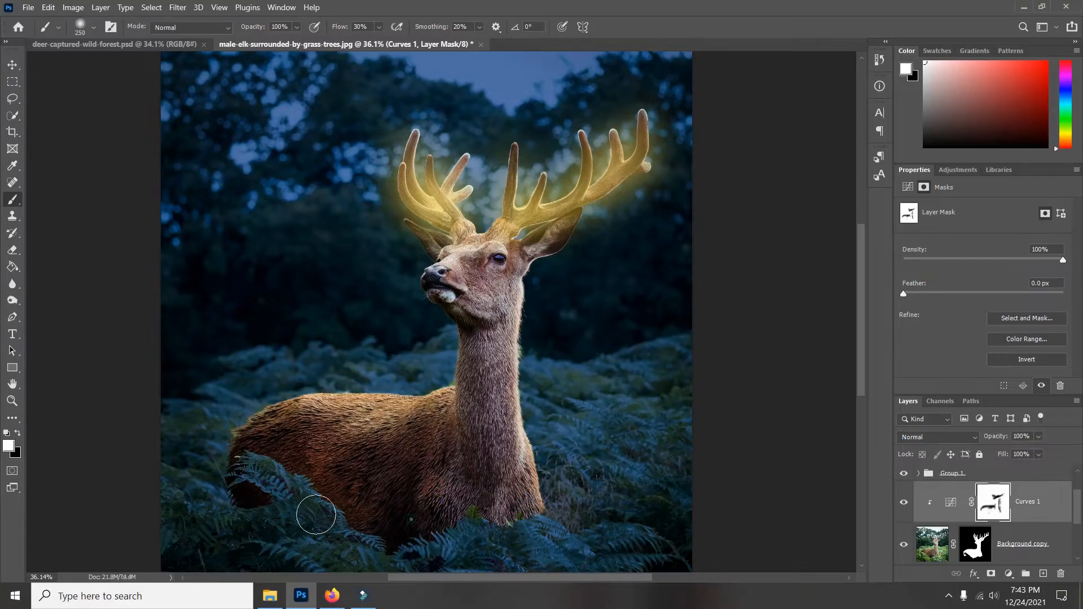
Paint more black on the Curves 1 mask along the right-hand edge of the neck and below the ear.
left_click(17, 434)
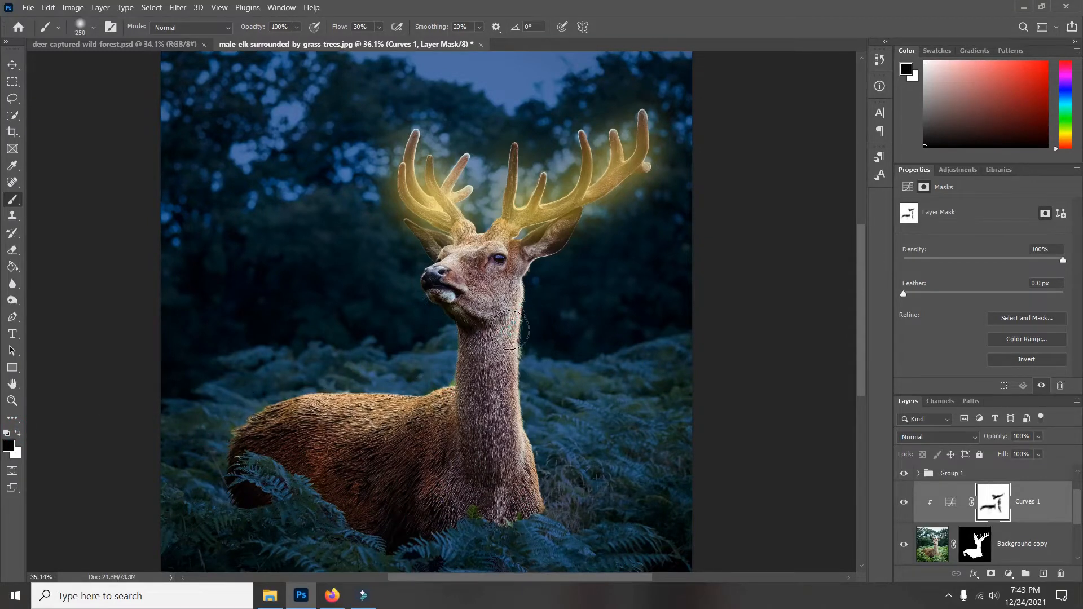
mouse_move(511, 328)
left_mouse_down()
mouse_move(528, 431)
mouse_move(554, 486)
left_mouse_up()
left_click_drag(527, 271, 543, 270)
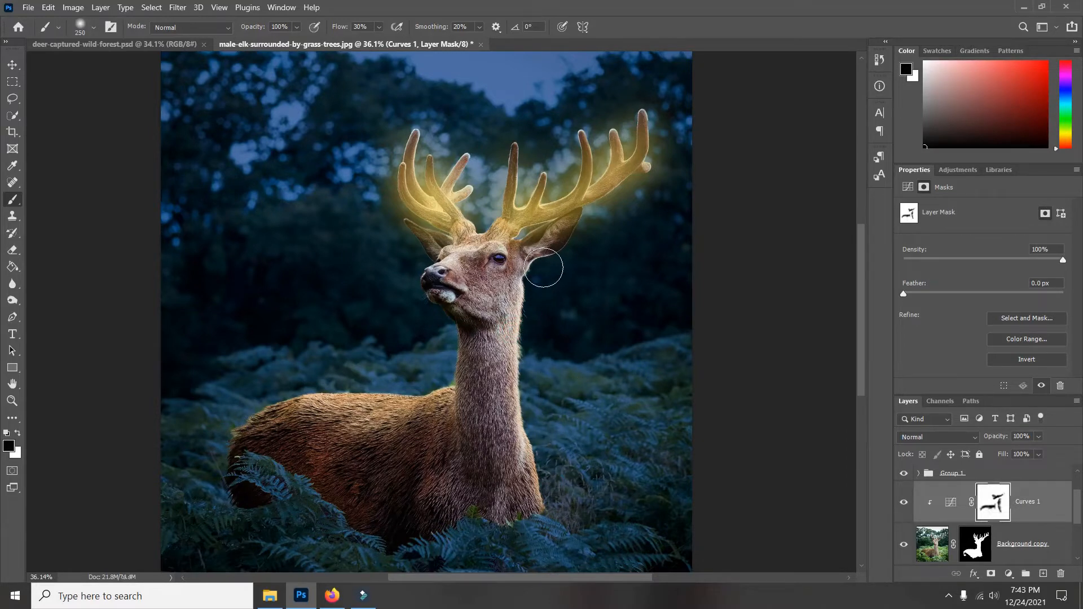
left_click(13, 65)
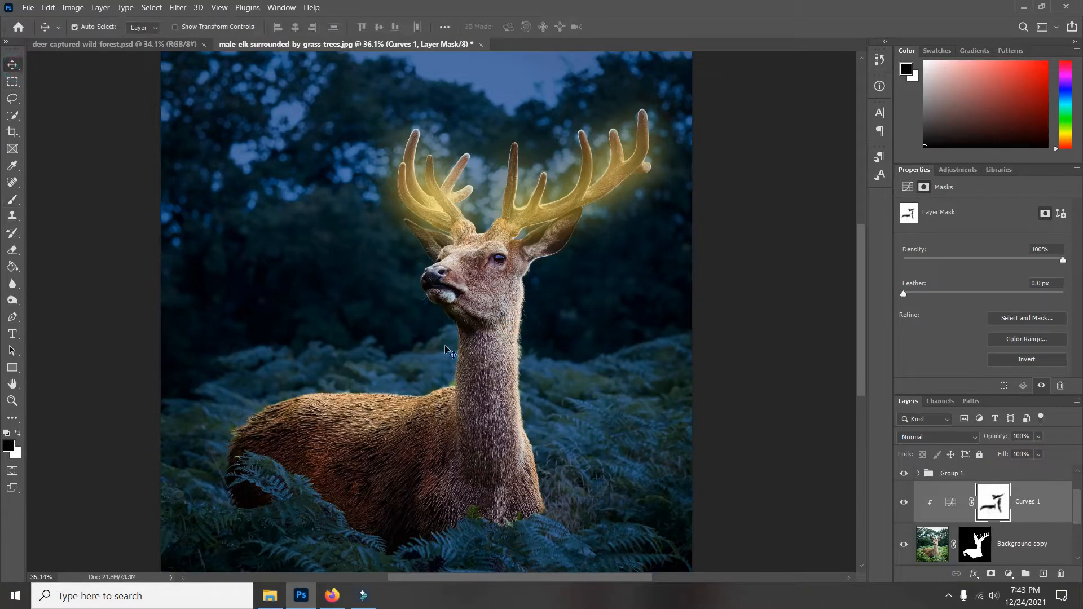
scroll(984, 502, "up", 1)
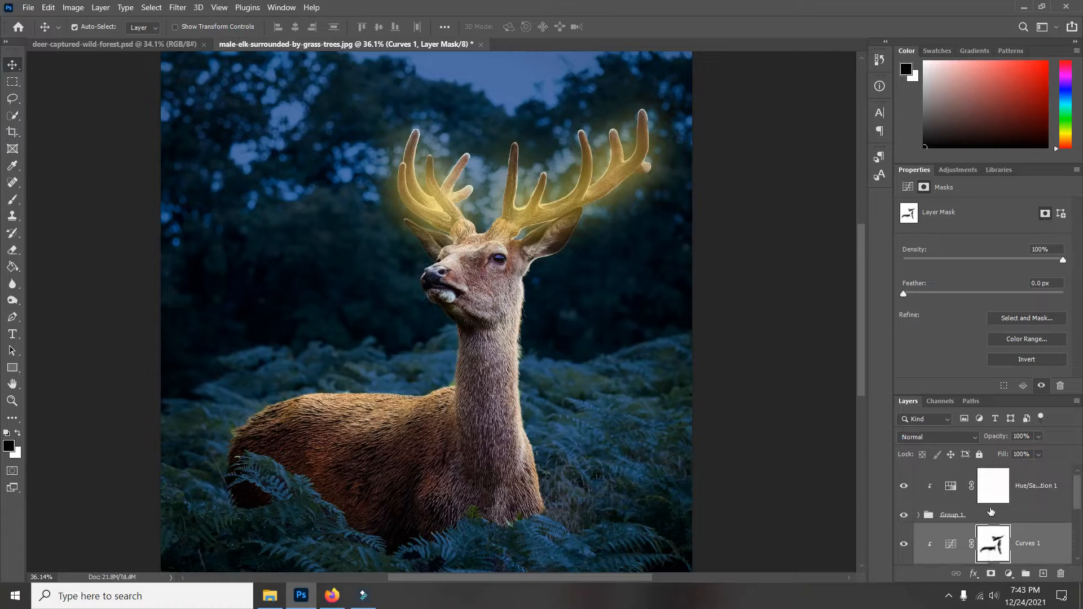
left_click(1035, 487)
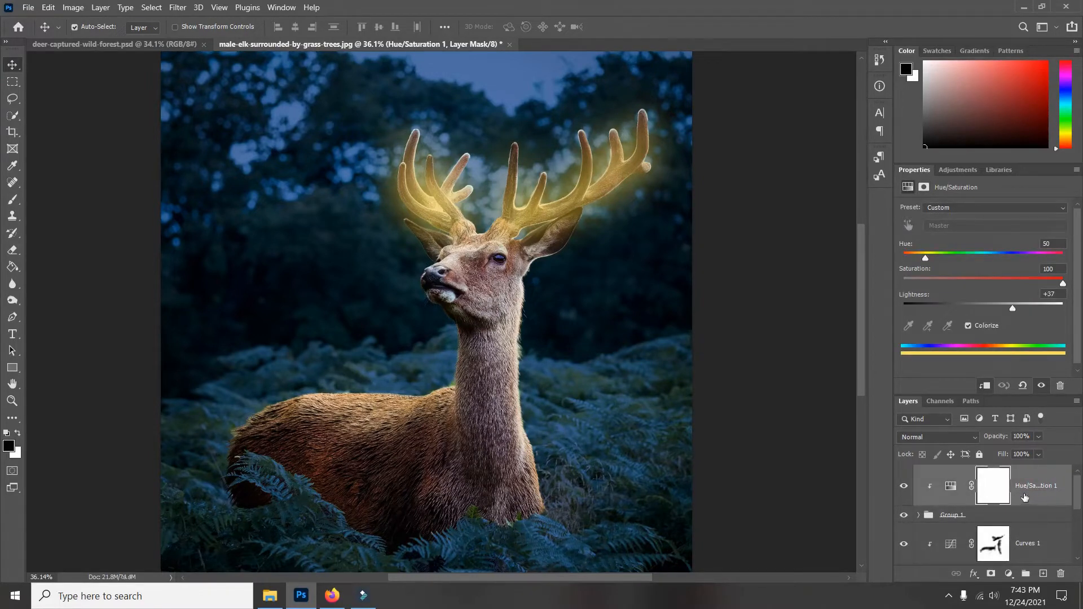
key("ctrl+j")
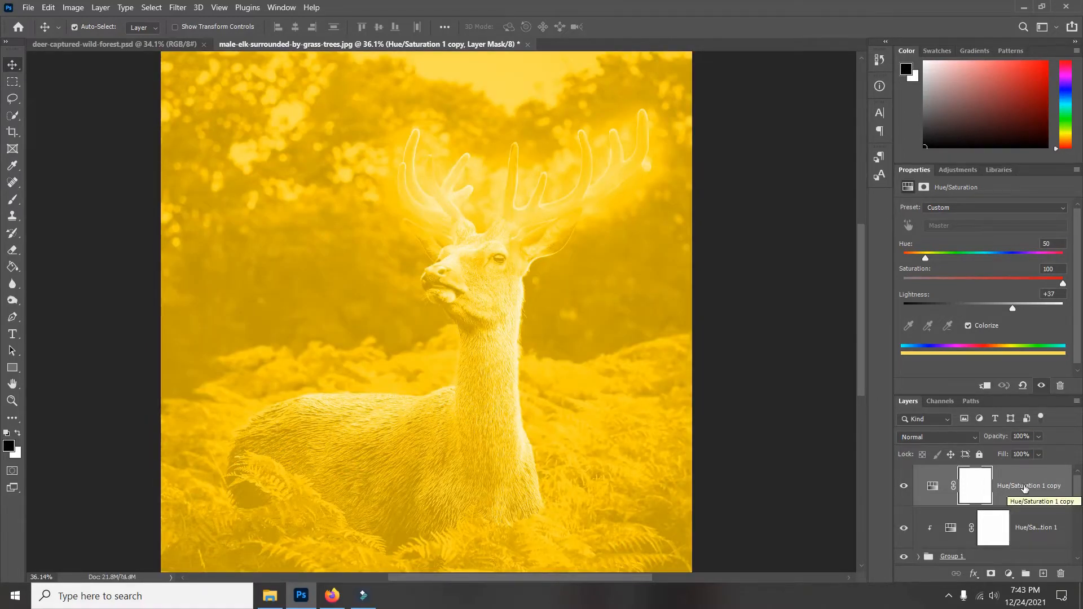
key("Delete")
key("Delete")
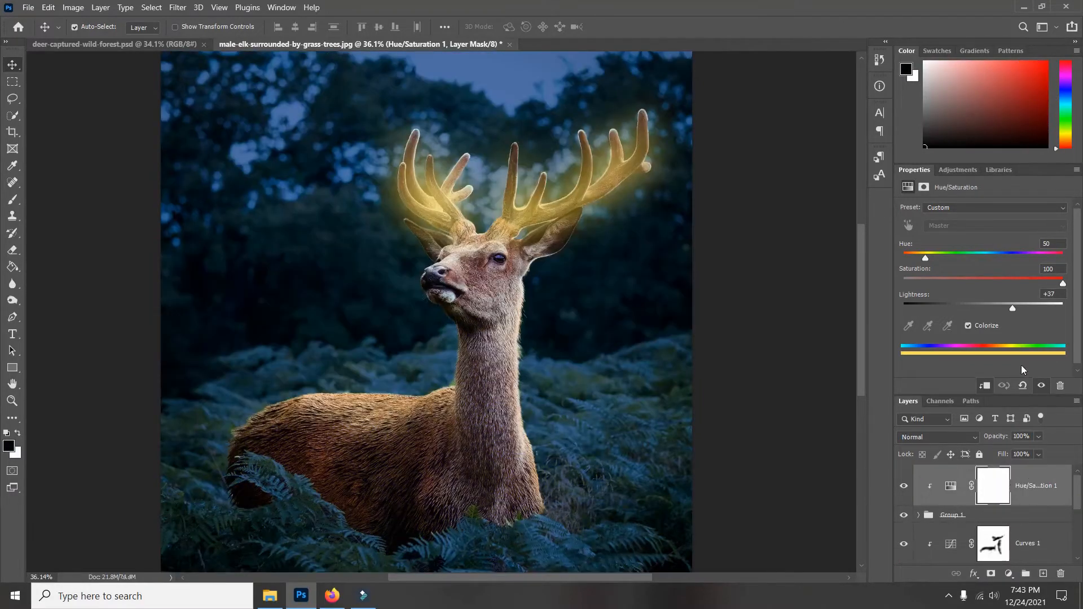
Set the antler glow's Hue/Saturation 1 layer to lightness -12 and hue 39.
left_click_drag(1011, 309, 973, 314)
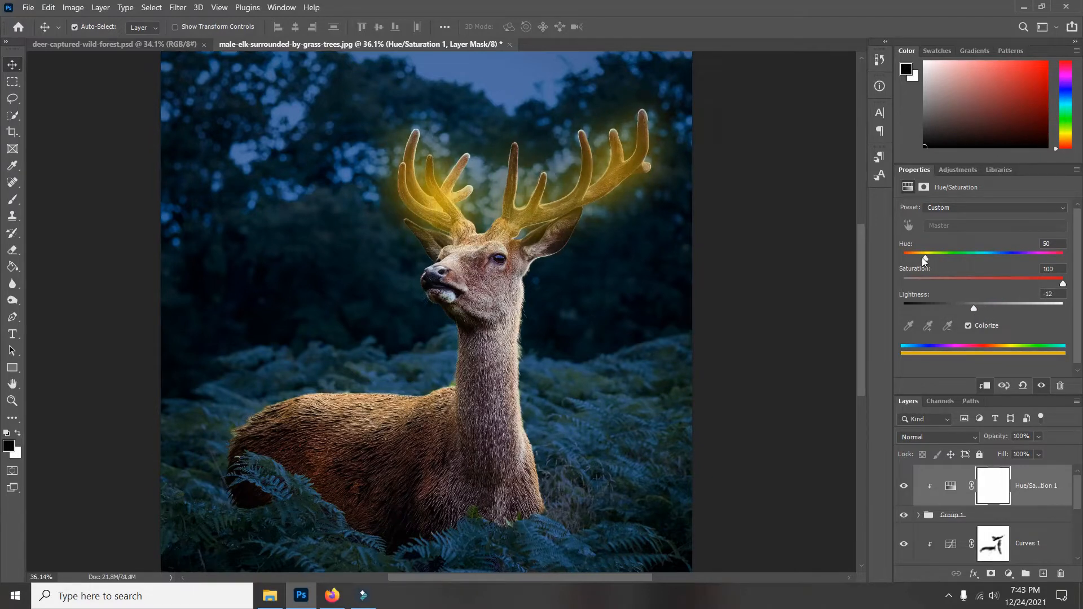
left_click_drag(930, 261, 922, 263)
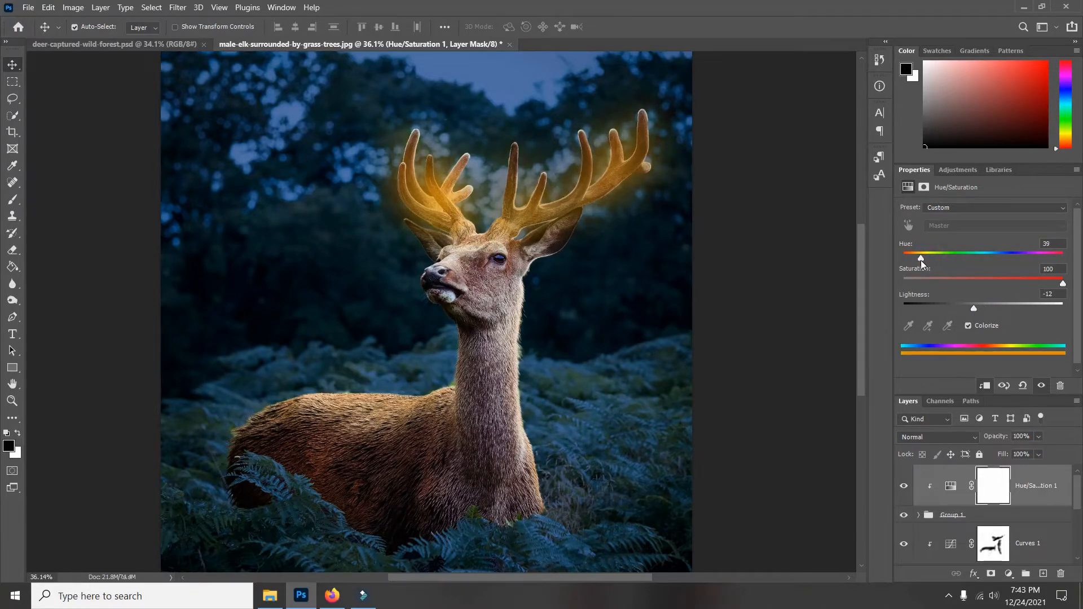
Duplicate the Hue/Saturation 1 layer, place the copy directly above Curves 1 and clip it to the deer.
left_click(1035, 496)
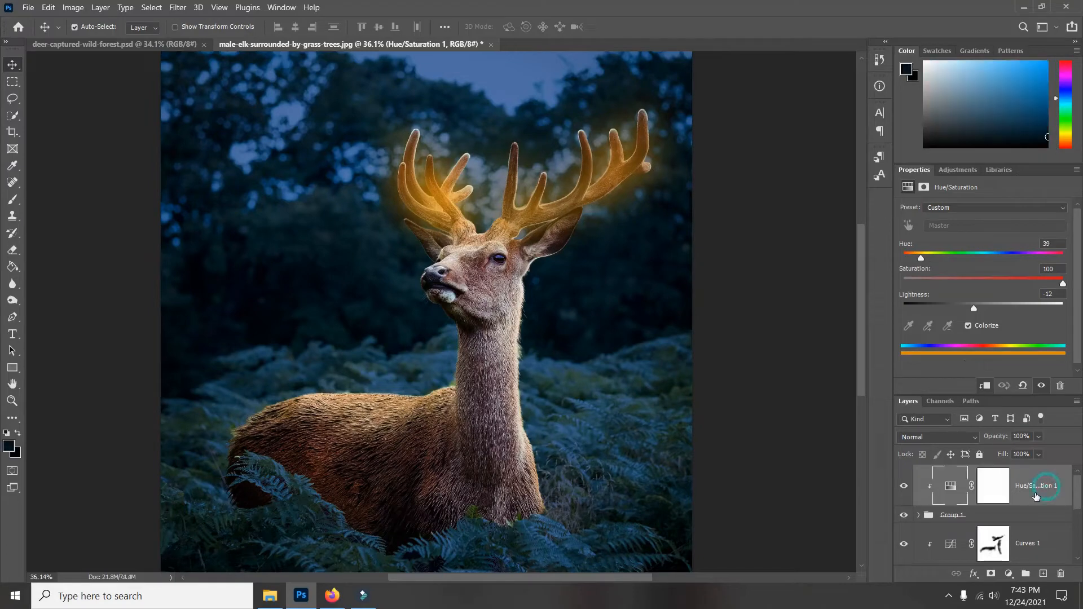
key("ctrl+j")
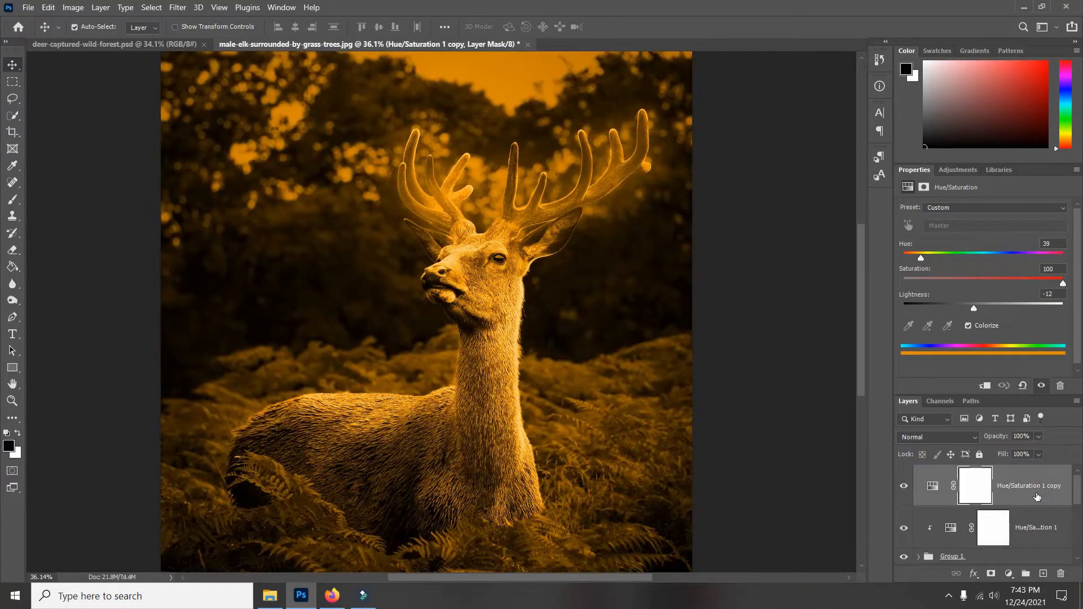
left_click_drag(1034, 489, 996, 489)
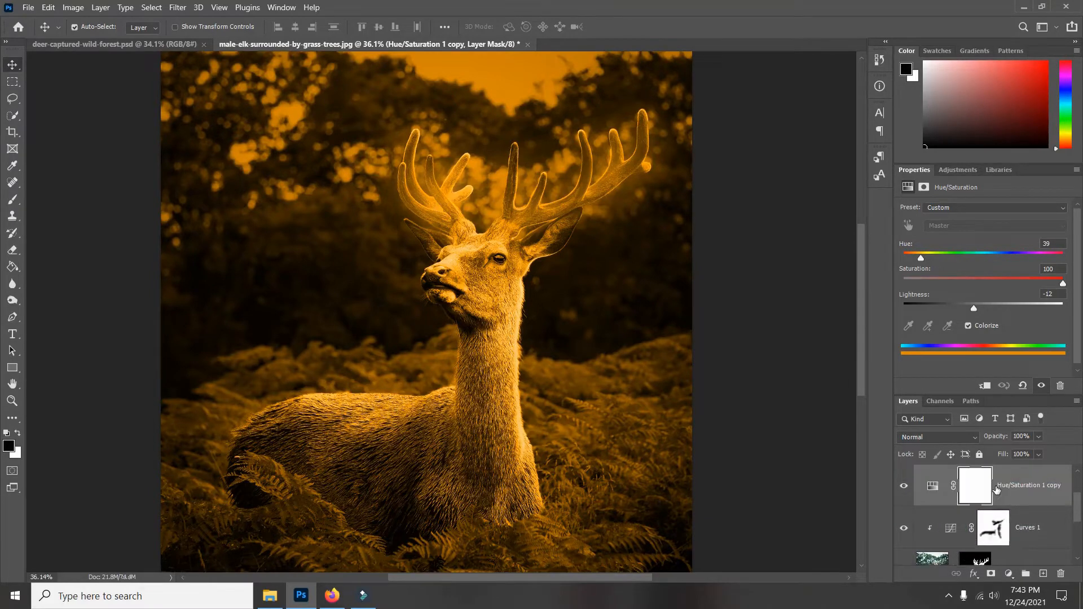
left_click(985, 386)
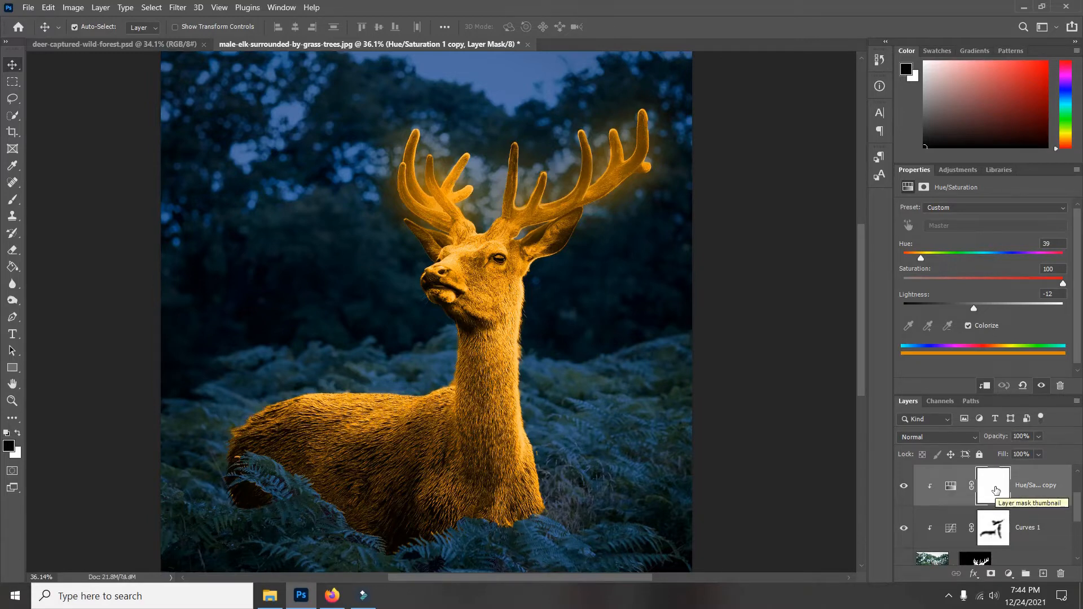
Invert the mask of the Hue/Saturation 1 copy to black and switch to the Brush tool.
key("ctrl")
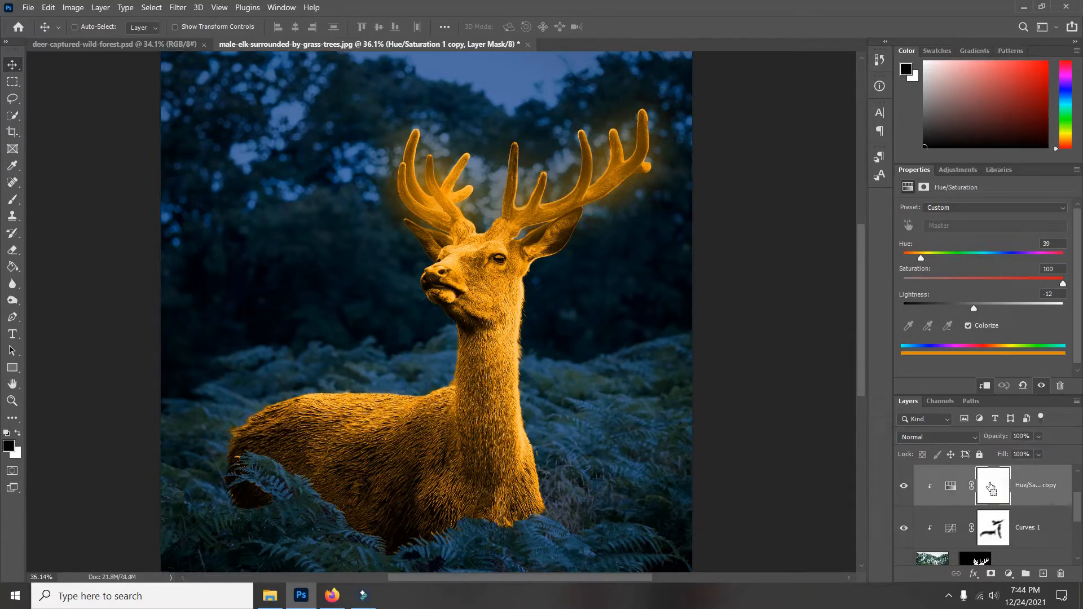
key("ctrl+i")
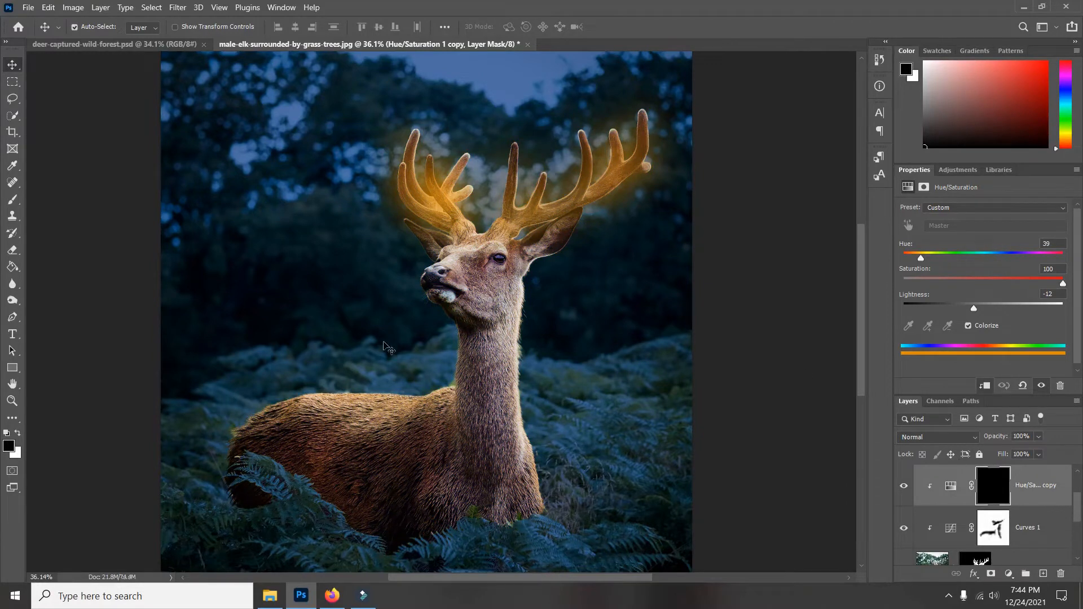
left_click(10, 202)
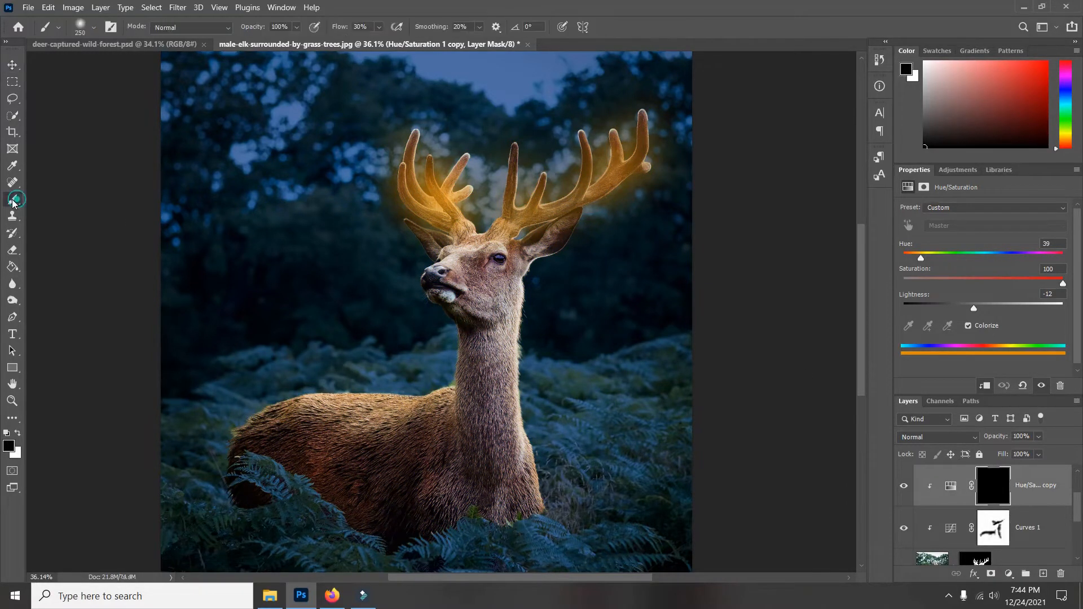
Paint white at brush size 250 on the Hue/Saturation 1 copy mask along the back, the right edge of the neck and the forehead.
left_click(18, 432)
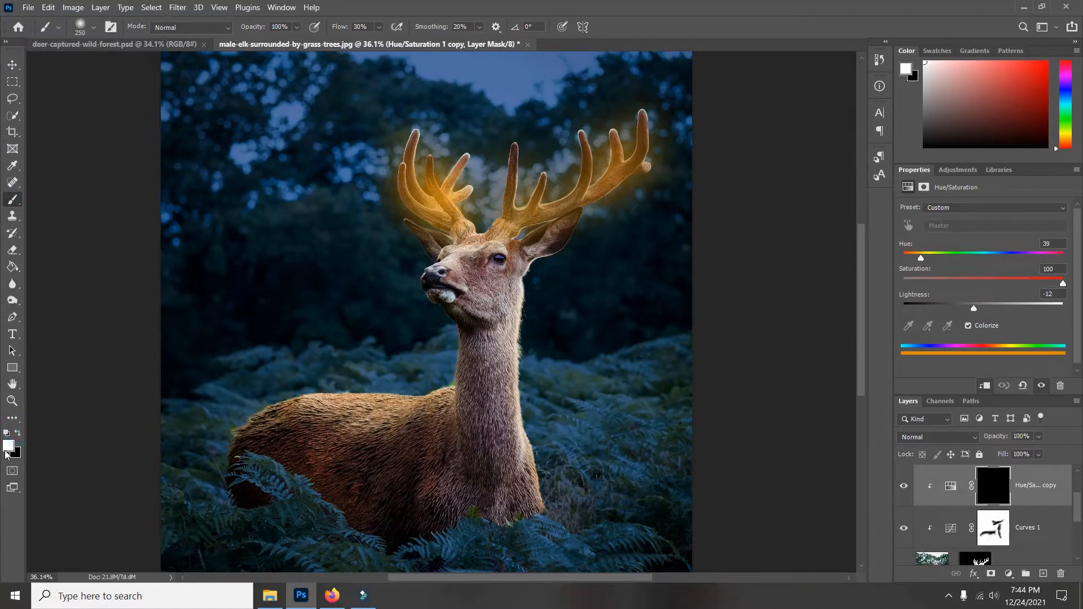
mouse_move(443, 377)
left_mouse_down()
mouse_move(430, 389)
mouse_move(284, 402)
mouse_move(189, 439)
left_mouse_up()
left_click_drag(541, 280, 534, 358)
left_click_drag(534, 318, 543, 429)
left_click_drag(538, 381, 550, 477)
mouse_move(443, 255)
left_mouse_down()
mouse_move(427, 269)
mouse_move(495, 236)
left_mouse_up()
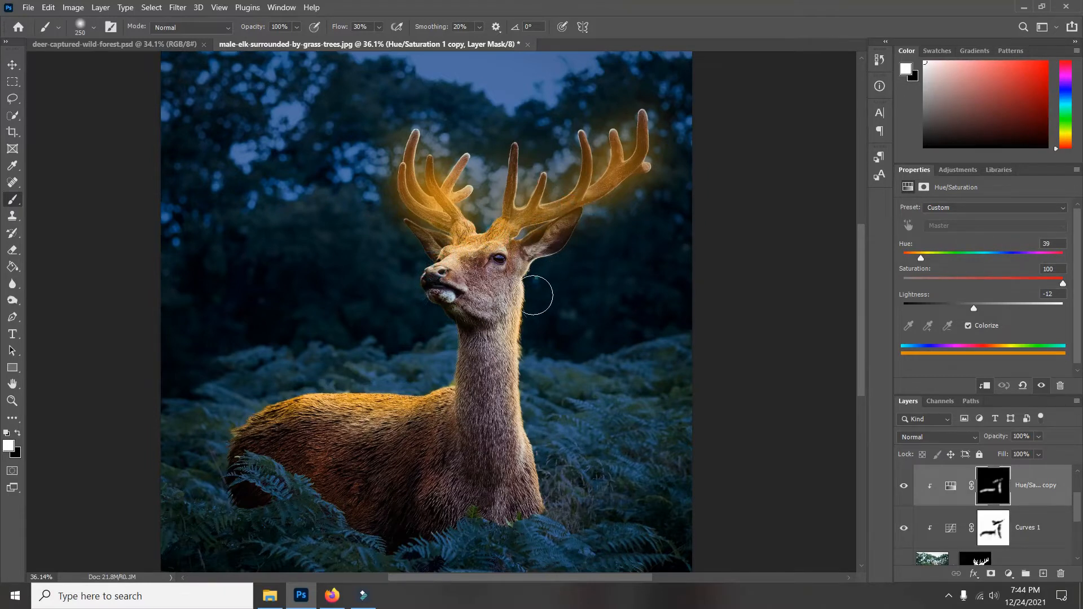
Extend the white paint on the Hue/Saturation 1 copy mask to the upper neck, chest edge, shoulder, muzzle and rump.
left_click_drag(525, 273, 535, 309)
left_click_drag(544, 440, 554, 523)
left_click(454, 418)
left_click_drag(414, 299, 443, 256)
mouse_move(340, 366)
left_mouse_down()
mouse_move(215, 433)
mouse_move(259, 400)
left_mouse_up()
Enlarge the brush to 400 and paint white on the mask over the lower neck, chest and shoulder.
key("bracketright")
key("bracketright")
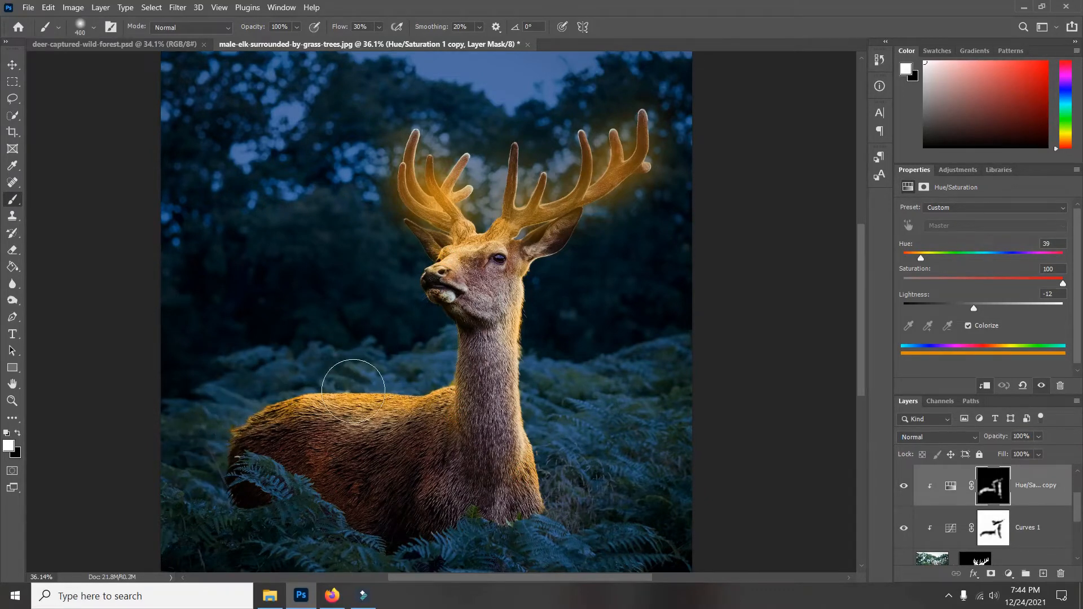
scroll(537, 361, "down", 3)
scroll(536, 360, "up", 4)
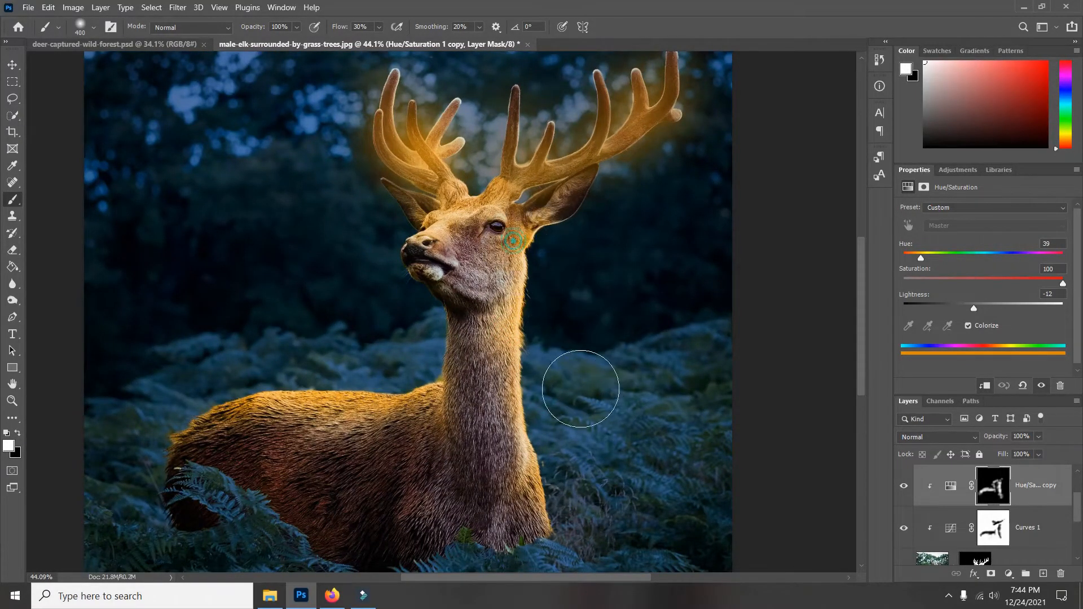
scroll(511, 308, "down", 1)
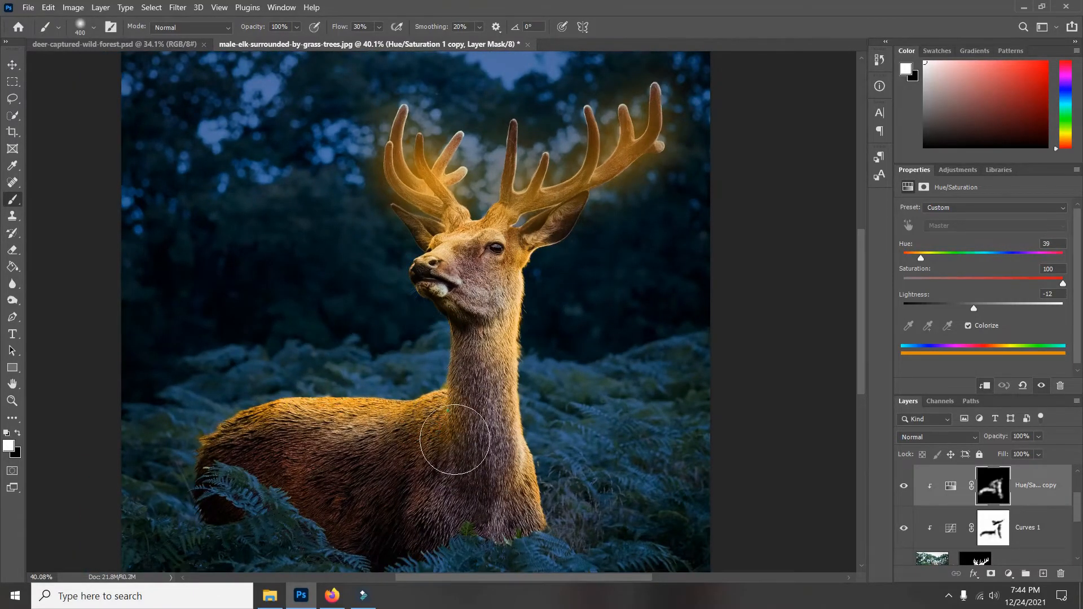
left_click_drag(467, 469, 467, 502)
left_click_drag(455, 445, 362, 495)
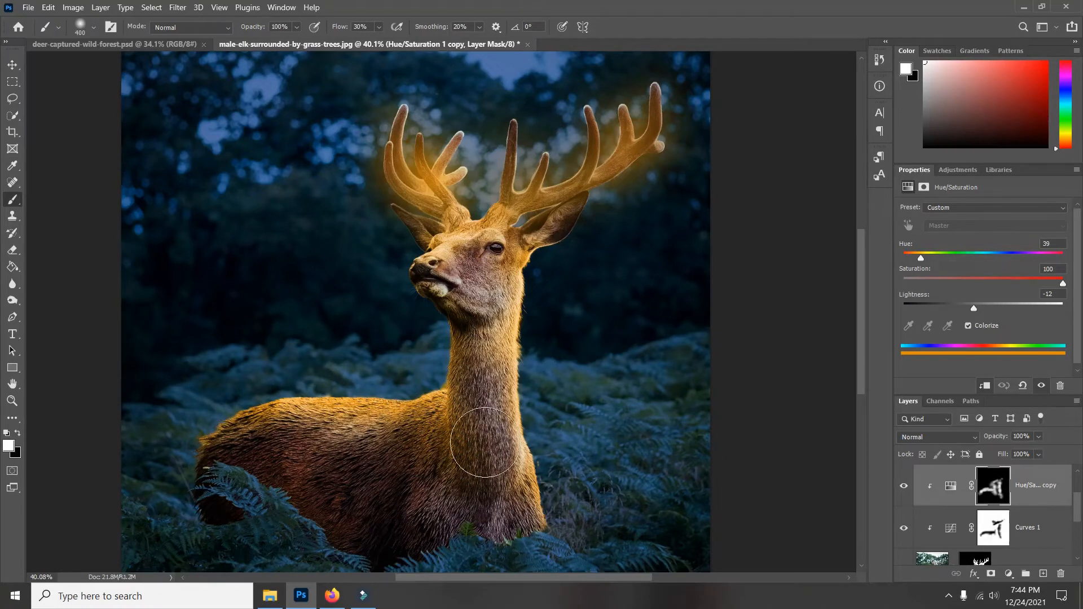
Paint black on the Hue/Saturation 1 copy mask to reduce the orange on the lower neck, chest and rear flank.
left_click(18, 433)
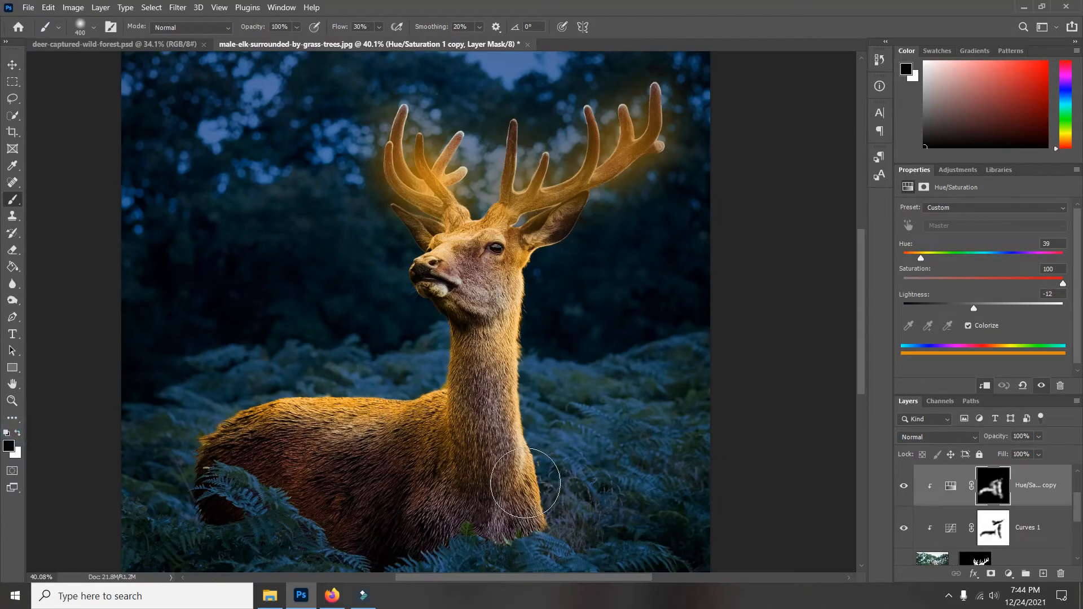
mouse_move(490, 475)
left_mouse_down()
mouse_move(487, 438)
mouse_move(468, 510)
mouse_move(442, 509)
mouse_move(402, 473)
mouse_move(457, 509)
mouse_move(456, 460)
left_mouse_up()
mouse_move(483, 508)
left_mouse_down()
mouse_move(462, 455)
mouse_move(472, 416)
mouse_move(480, 453)
mouse_move(484, 357)
mouse_move(468, 467)
mouse_move(489, 343)
mouse_move(466, 436)
mouse_move(418, 470)
left_mouse_up()
left_click(222, 477)
Paint white again on the mask at the rump, right chest edge, back of the neck and ear, and switch to the Move tool.
left_click(17, 433)
left_click_drag(222, 411, 182, 455)
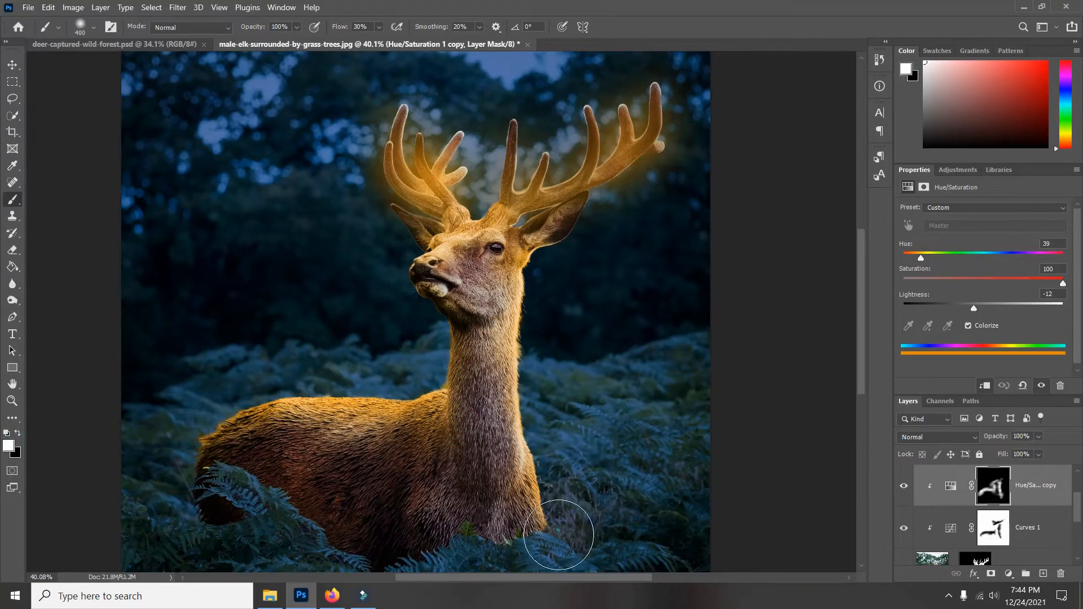
left_click_drag(556, 527, 532, 513)
left_click(534, 345)
left_click(536, 280)
left_click(567, 253)
scroll(443, 204, "down", 4)
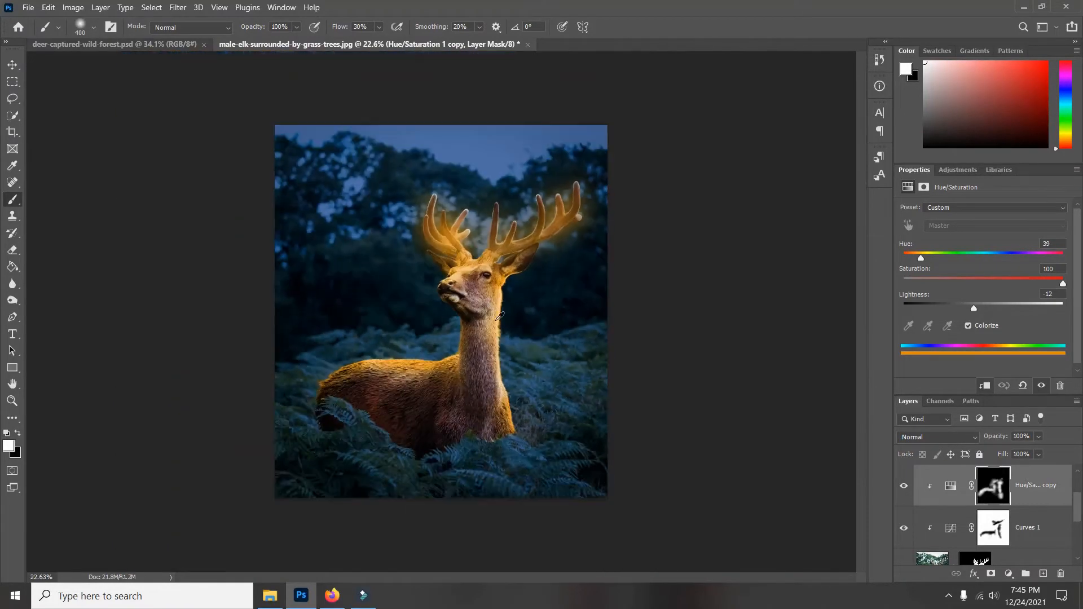
scroll(497, 319, "up", 2)
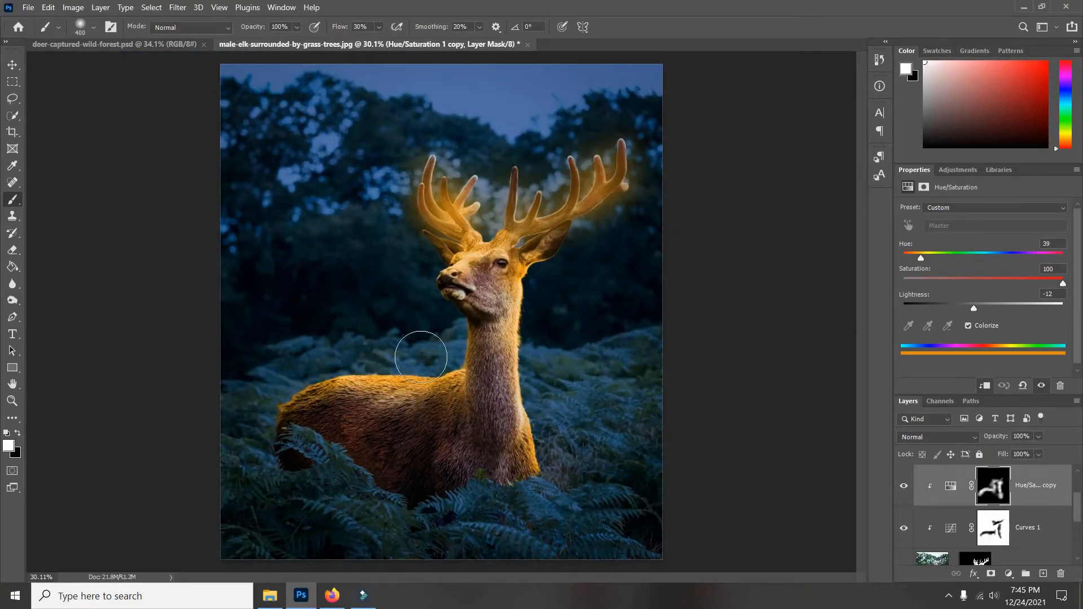
left_click(13, 66)
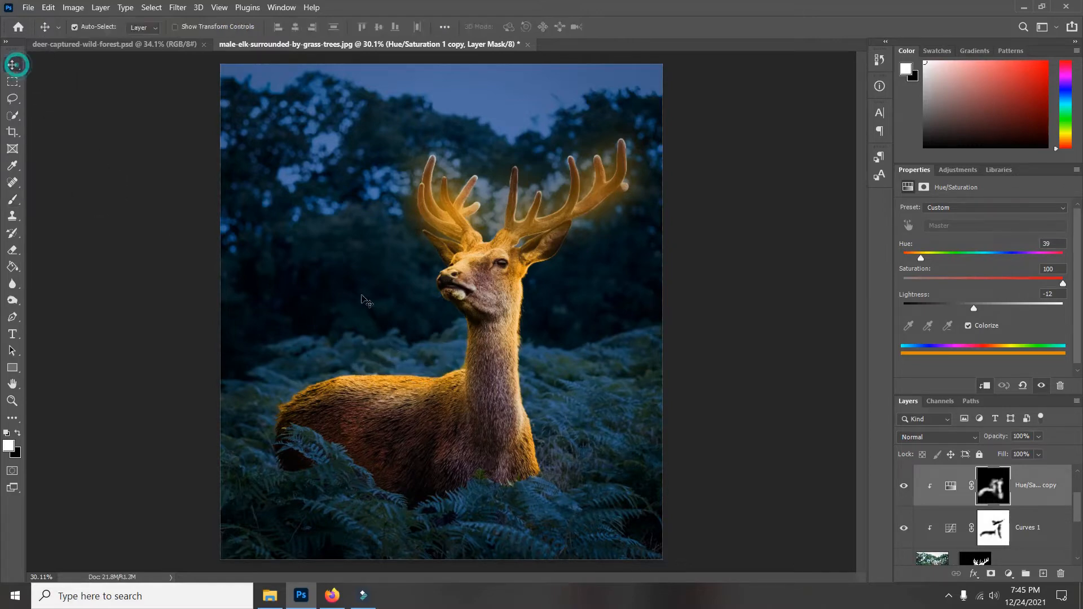
Select the Background layer and hide the Color Lookup 1 layer.
scroll(454, 480, "up", 5)
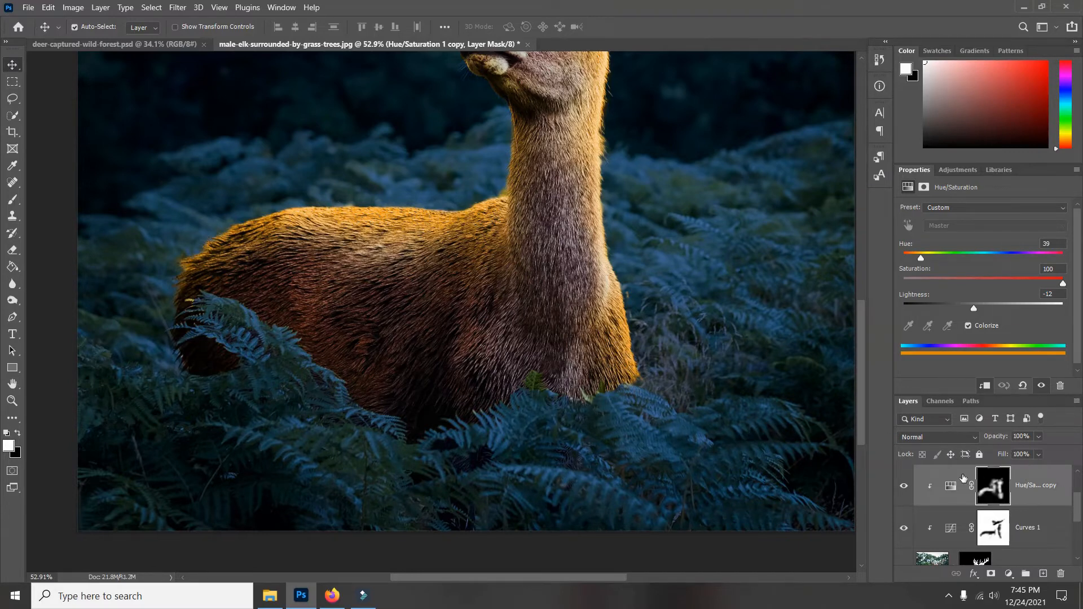
scroll(673, 393, "down", 1)
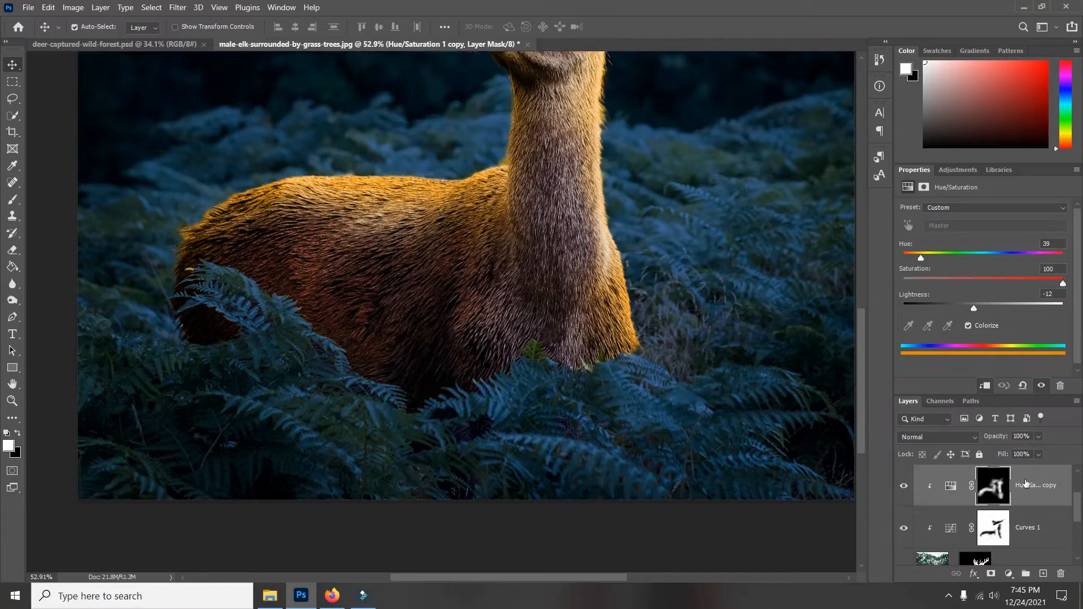
scroll(1041, 514, "down", 2)
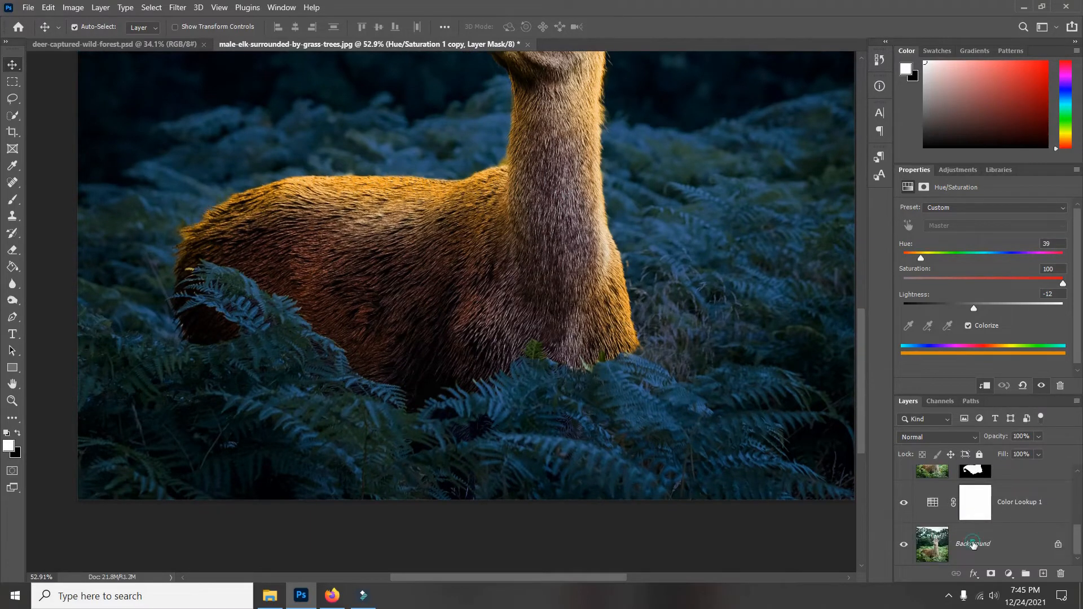
left_click(974, 545)
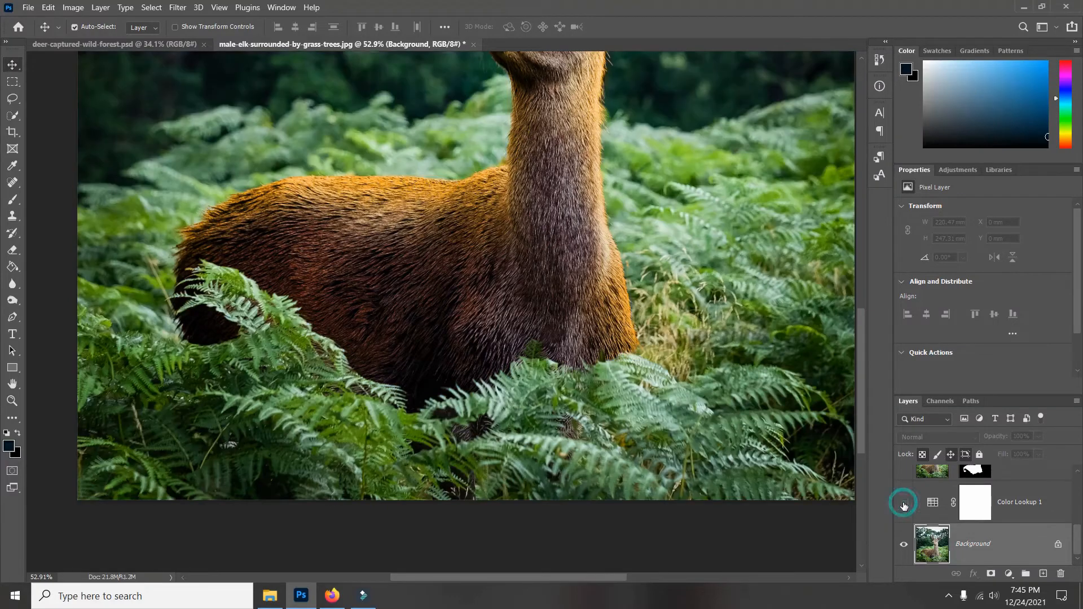
left_click(903, 503)
Add a Curves adjustment directly above Background and pull its RGB midtones down to darken the scene.
left_click(1009, 573)
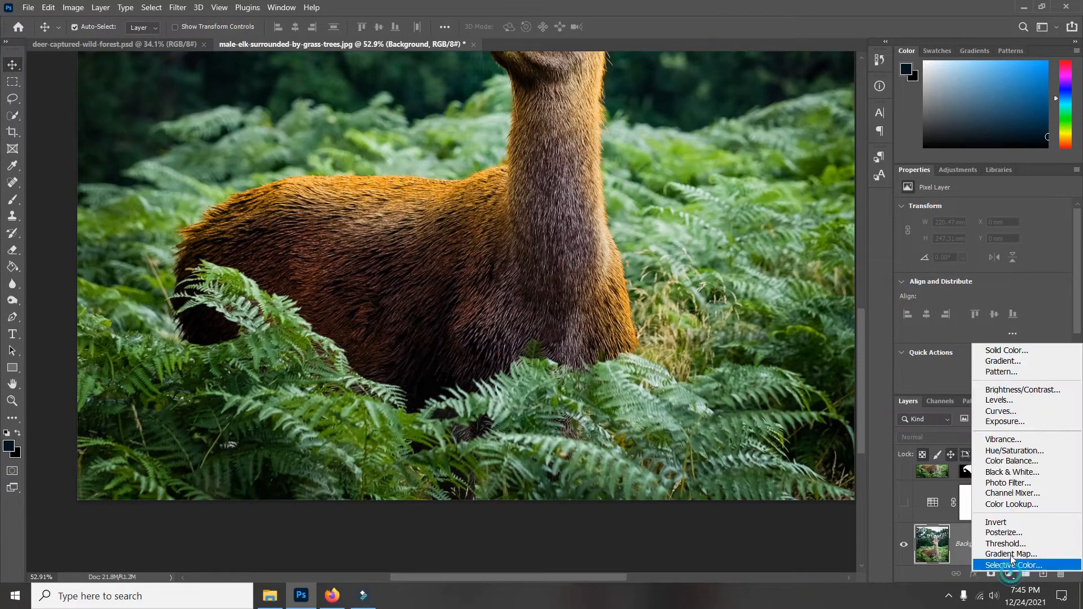
left_click(988, 413)
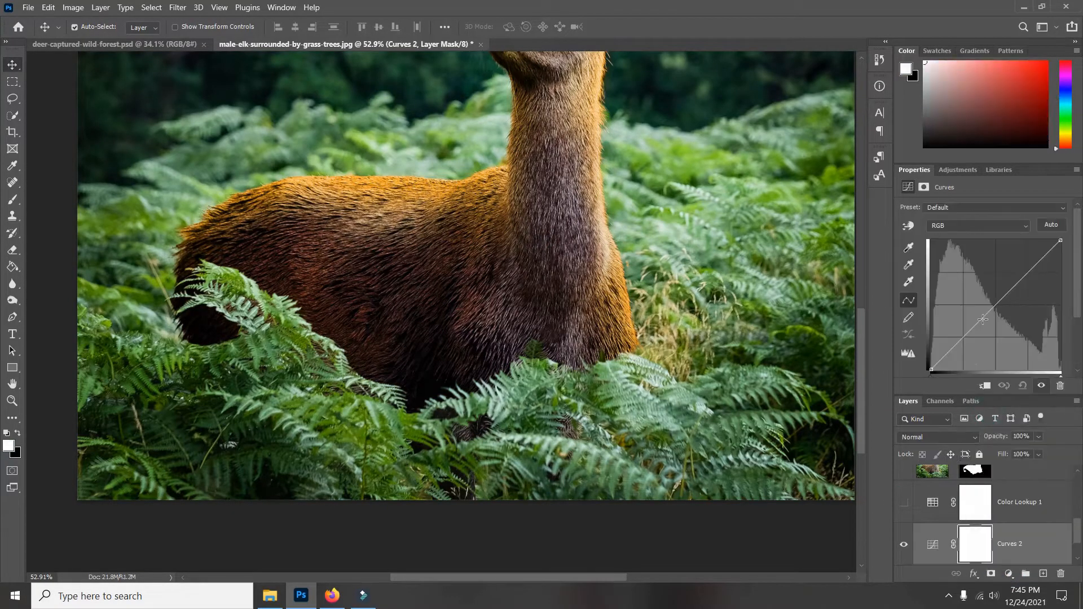
left_click_drag(985, 309, 1006, 327)
Add another Curves adjustment above Curves 2, raise its RGB midtones strongly and move the white point inward.
left_click(1020, 545)
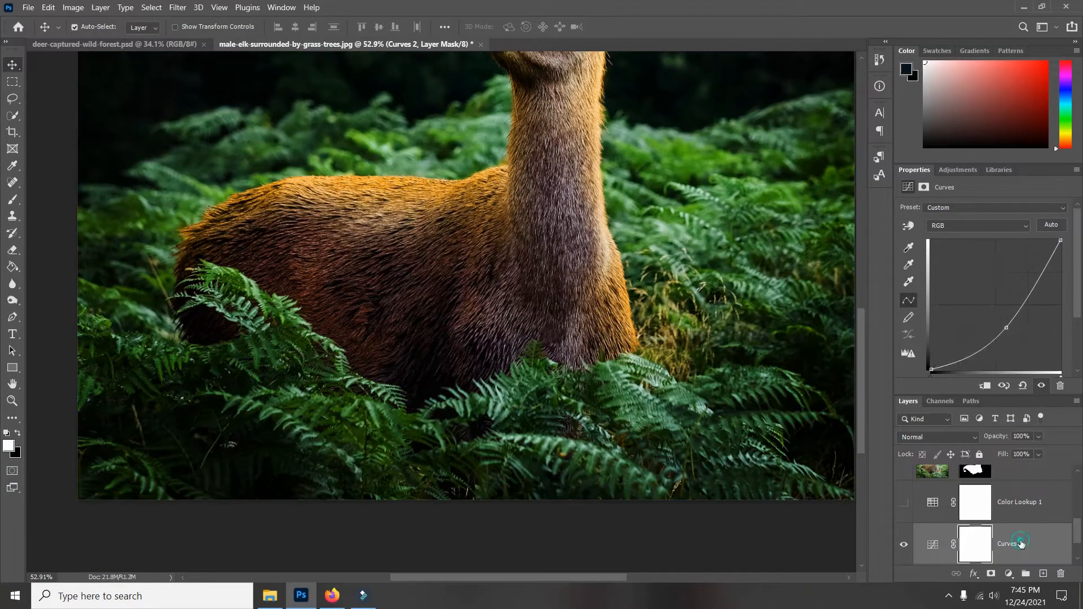
left_click(1008, 575)
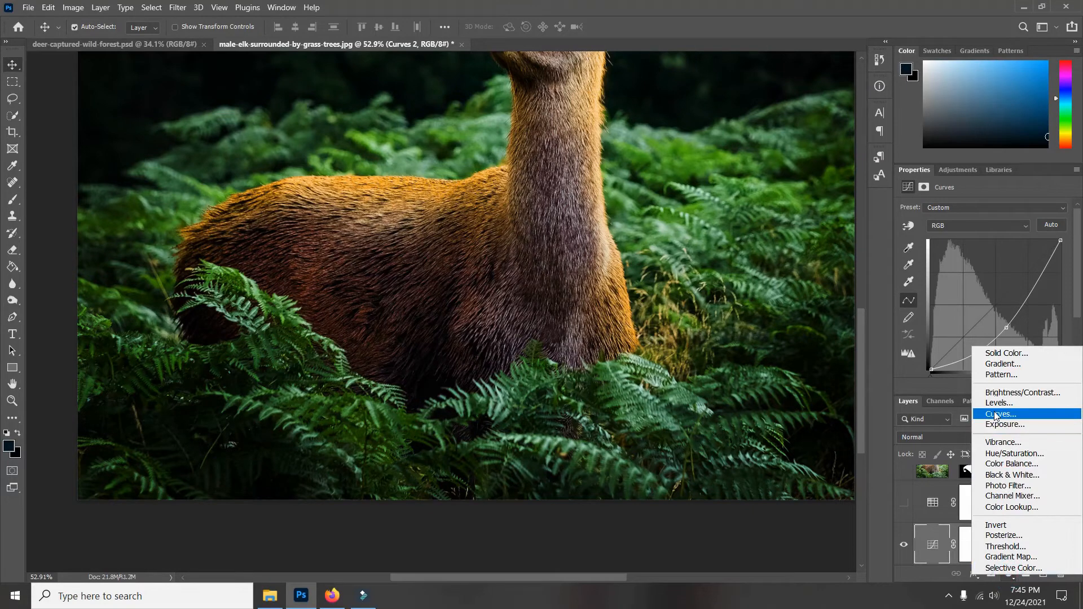
left_click(999, 415)
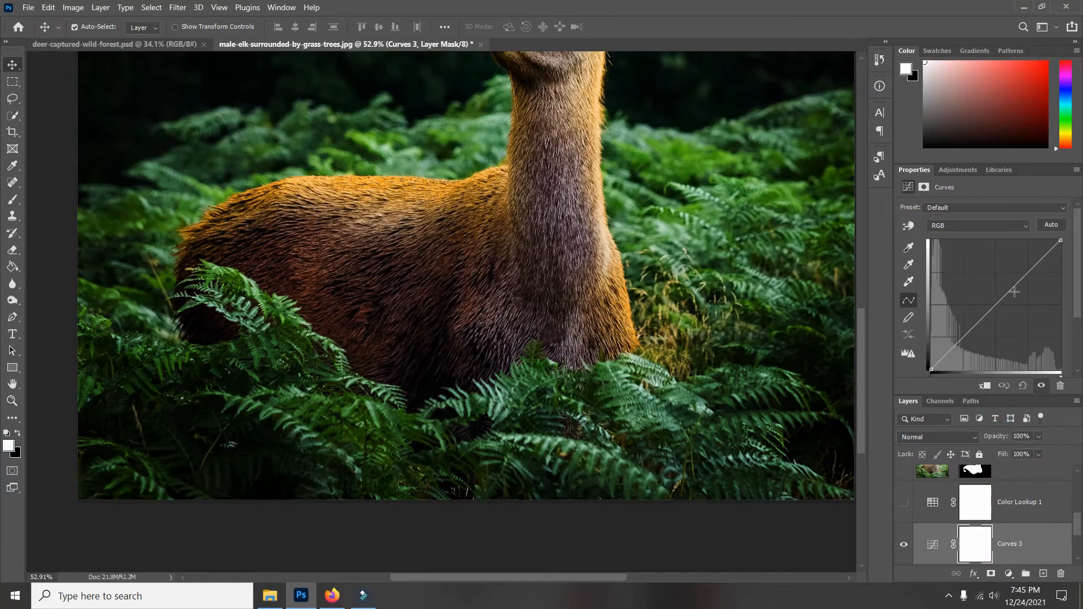
left_click_drag(1005, 295, 983, 287)
left_click_drag(1056, 241, 1042, 239)
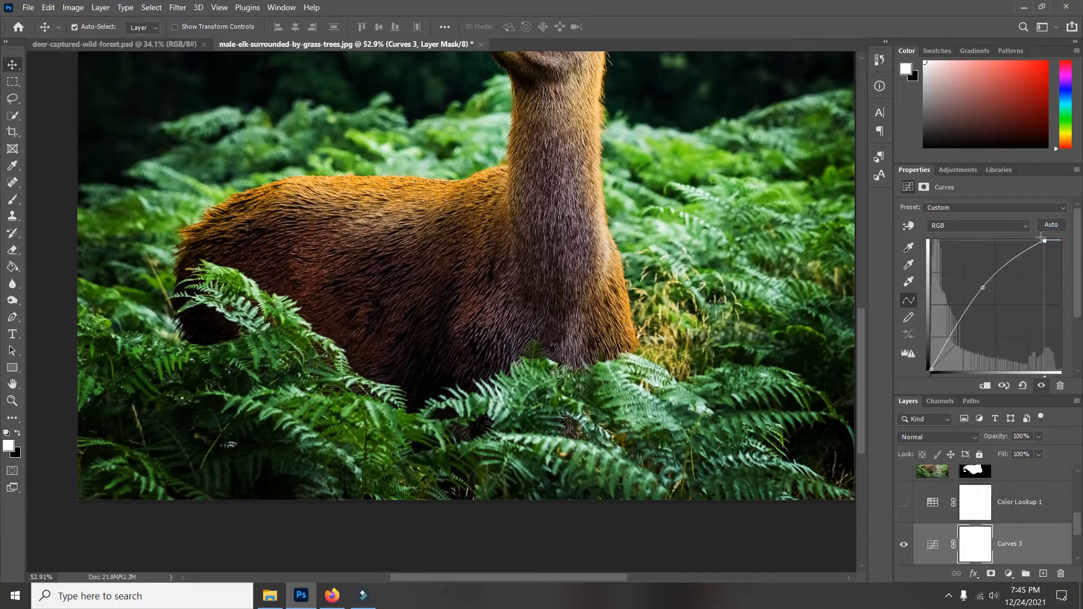
left_click_drag(974, 296, 971, 281)
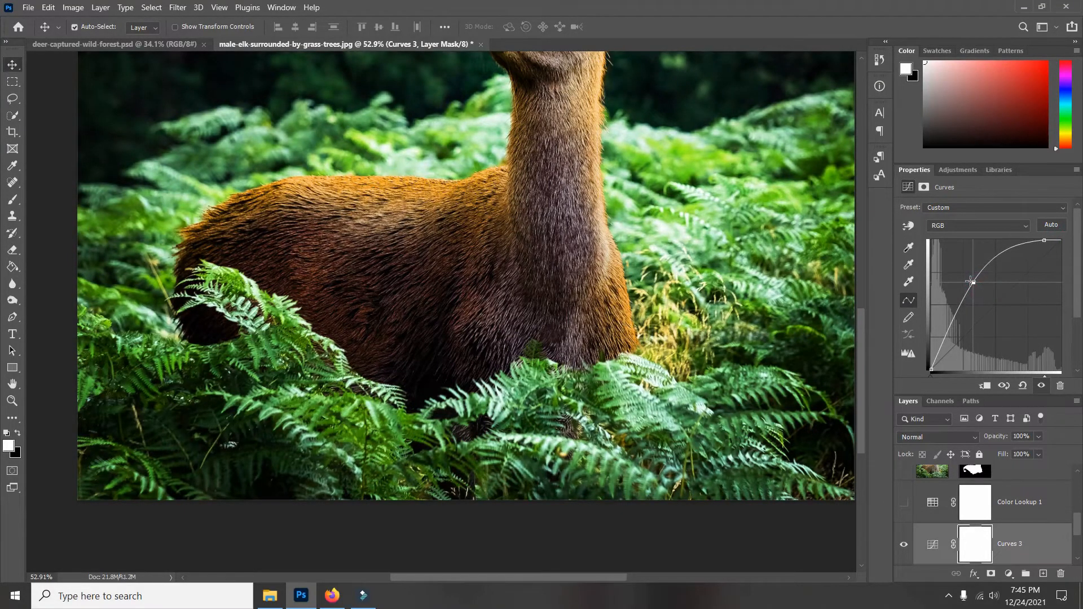
left_click(952, 321)
Raise the midtones of the Red channel in Curves 3 and show the Color Lookup 1 layer again.
left_click(993, 226)
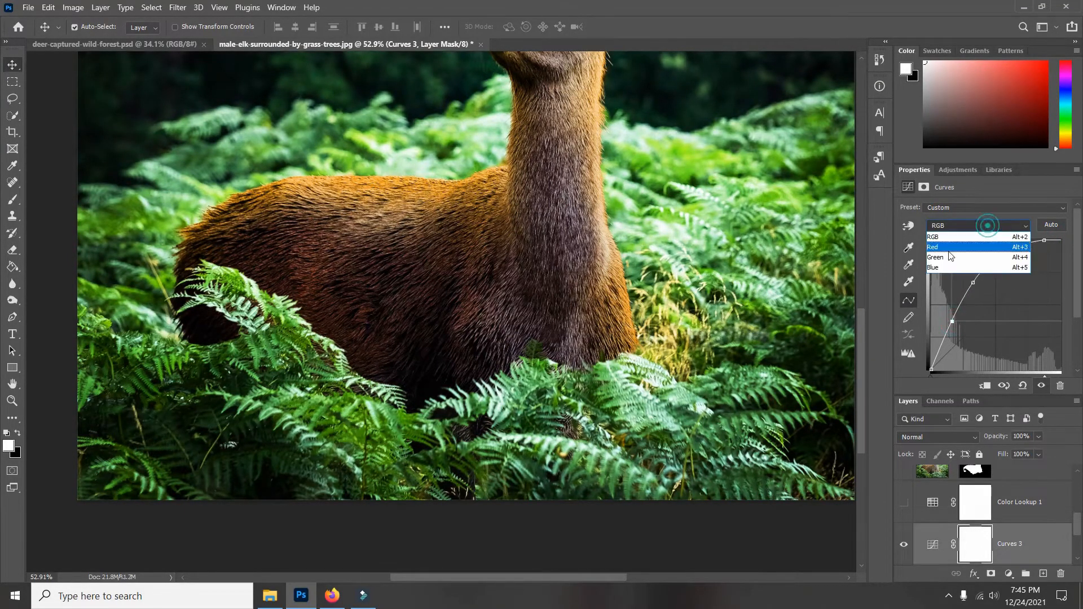
left_click(942, 247)
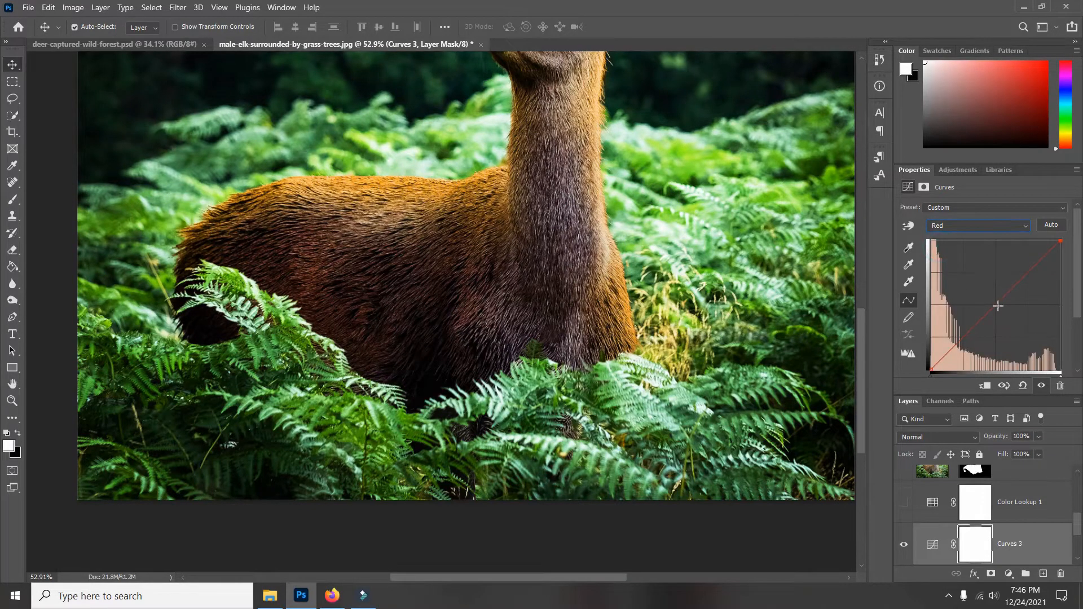
left_click_drag(997, 304, 975, 299)
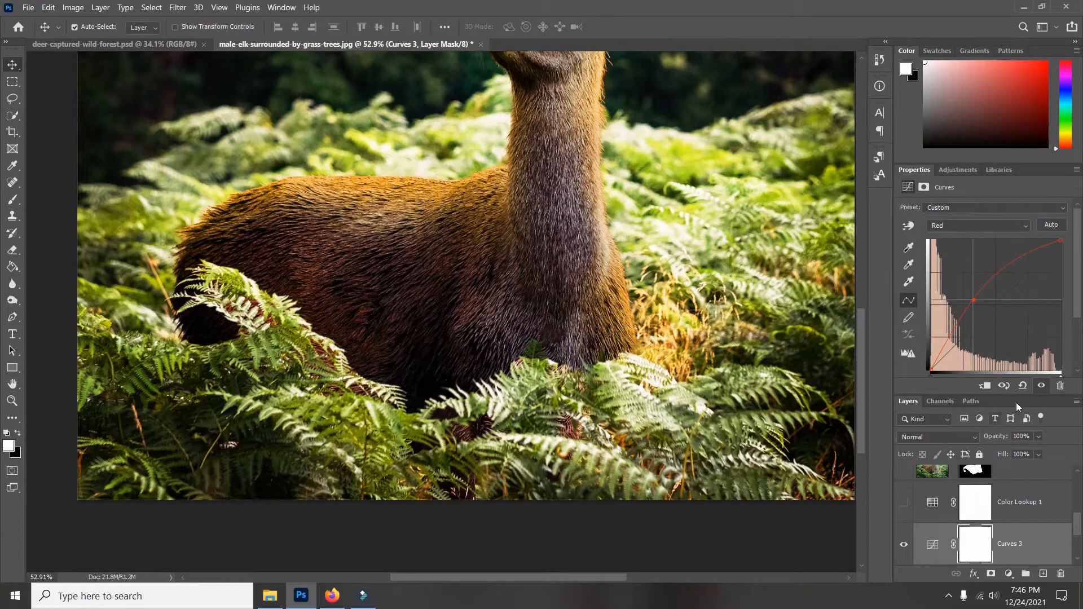
left_click(904, 503)
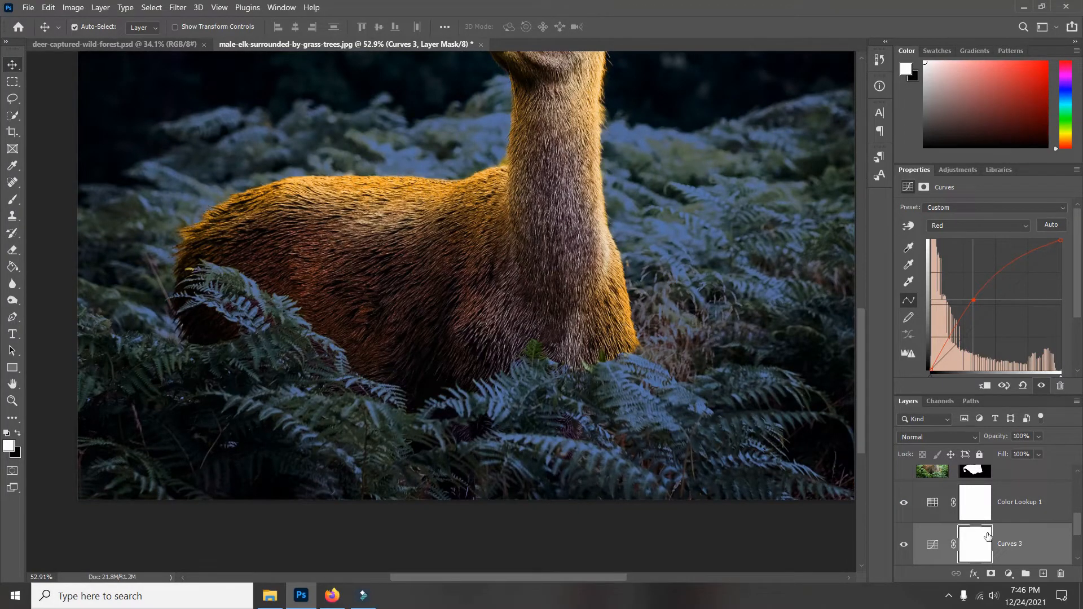
Paint black at brush size 400 on the Color Lookup 1 mask over the ferns in front of the deer's body.
left_click(975, 503)
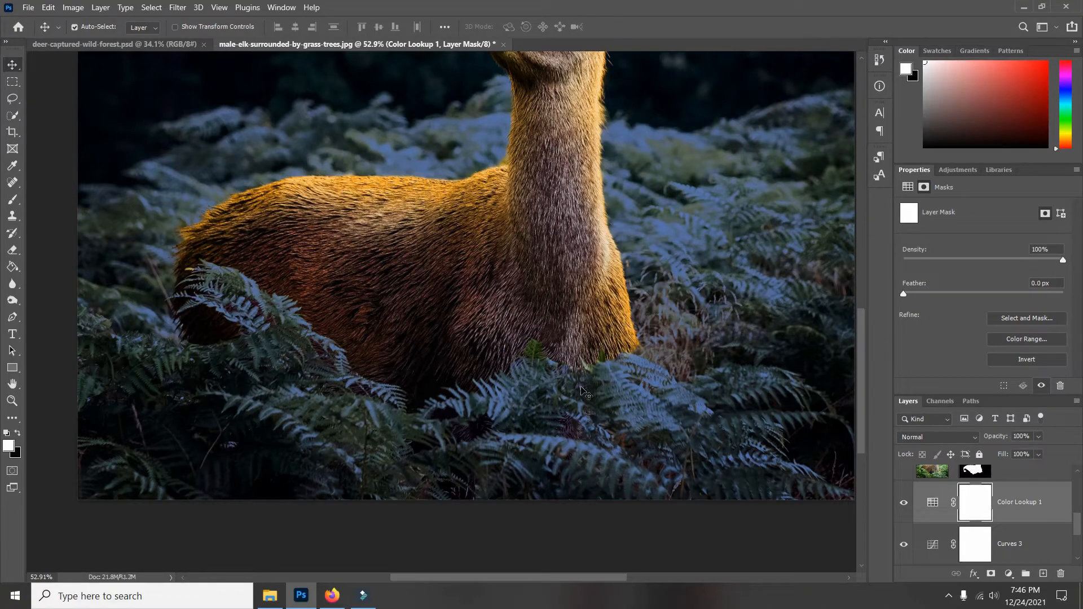
left_click(12, 199)
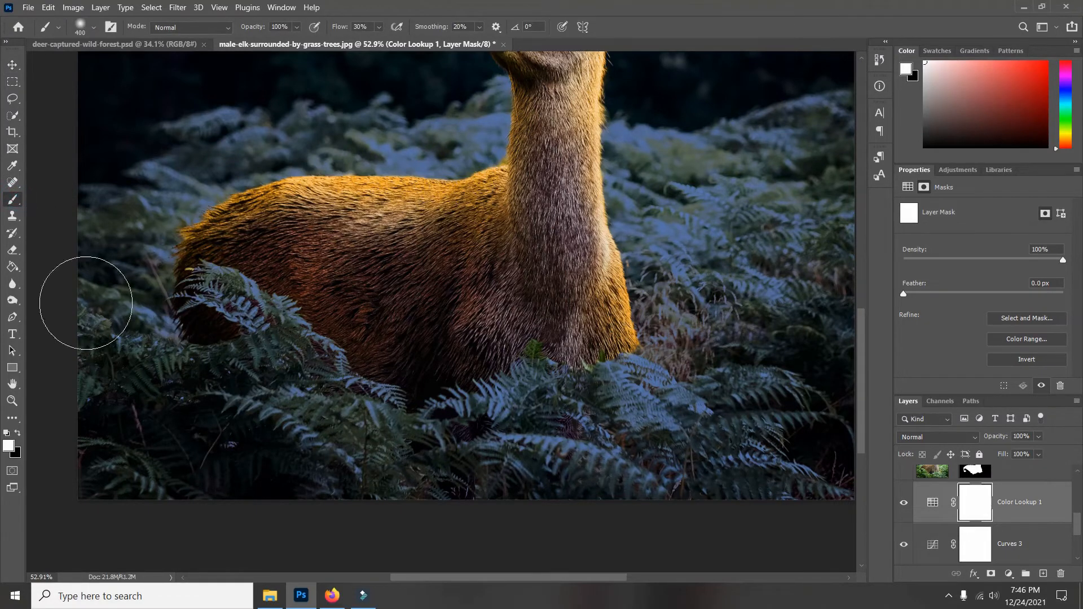
left_click(18, 433)
mouse_move(620, 324)
left_mouse_down()
mouse_move(589, 354)
mouse_move(499, 350)
mouse_move(407, 378)
mouse_move(430, 365)
mouse_move(327, 303)
mouse_move(356, 334)
mouse_move(239, 255)
mouse_move(183, 246)
mouse_move(244, 264)
mouse_move(223, 291)
mouse_move(180, 297)
mouse_move(189, 314)
mouse_move(240, 312)
mouse_move(330, 365)
mouse_move(631, 307)
mouse_move(622, 284)
mouse_move(629, 334)
mouse_move(554, 383)
mouse_move(396, 394)
mouse_move(339, 377)
left_mouse_up()
scroll(508, 410, "down", 6)
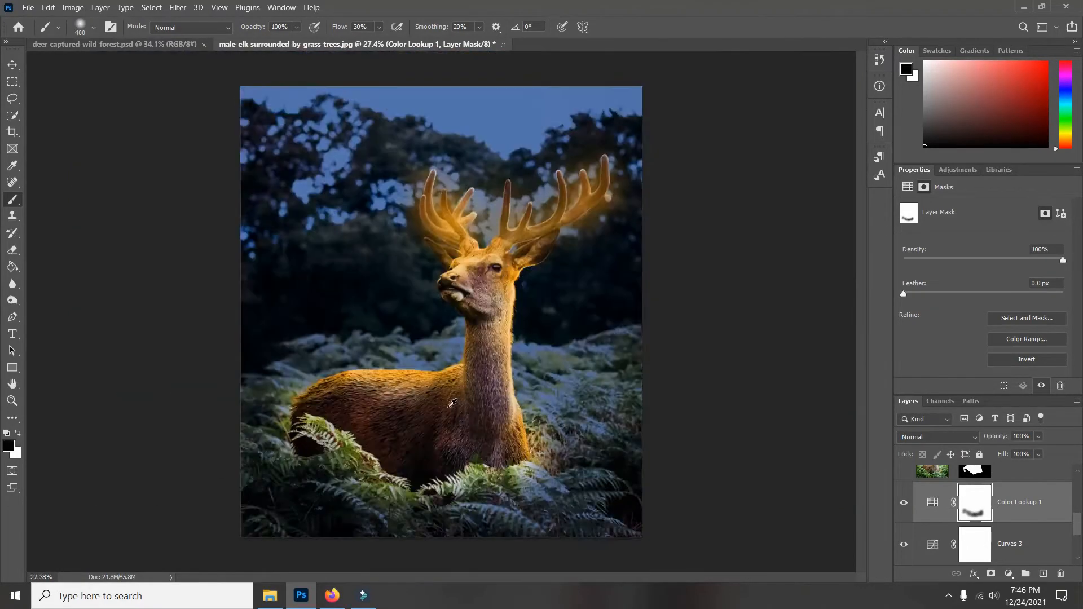
Extend the black paint on the Color Lookup 1 mask over the ferns from the rump across to the right of the chest.
scroll(449, 407, "up", 3)
left_click(231, 469)
left_click(268, 453)
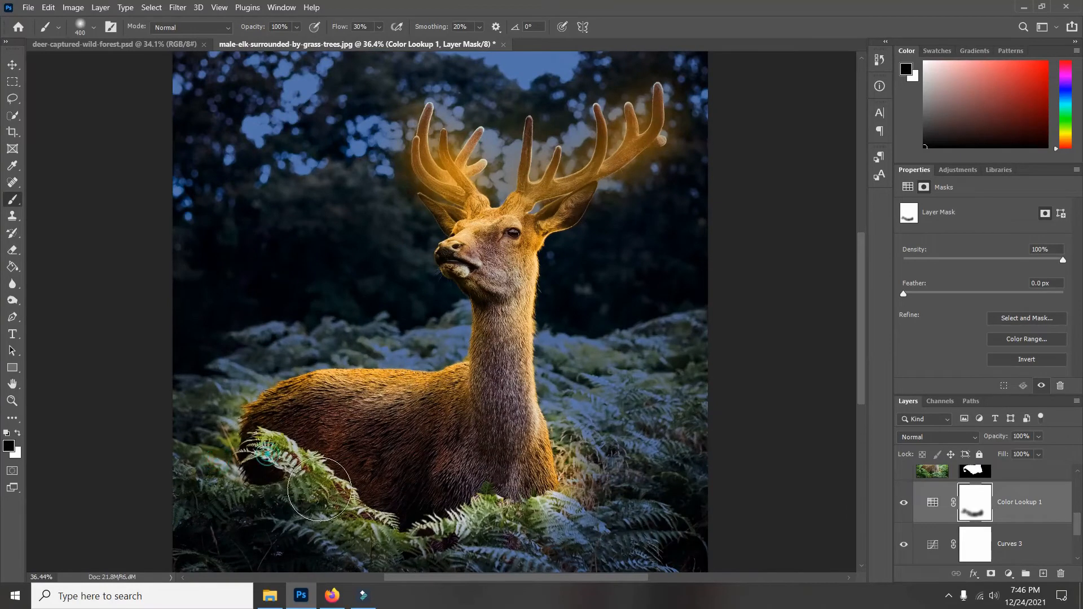
mouse_move(319, 488)
left_mouse_down()
mouse_move(429, 515)
mouse_move(507, 483)
mouse_move(557, 484)
mouse_move(545, 444)
mouse_move(560, 447)
mouse_move(506, 492)
mouse_move(430, 518)
mouse_move(591, 471)
left_mouse_up()
Enlarge the brush to 800 and paint more black on the Color Lookup 1 mask over the ferns near the rump.
key("bracketright")
key("bracketright")
key("bracketright")
key("bracketright")
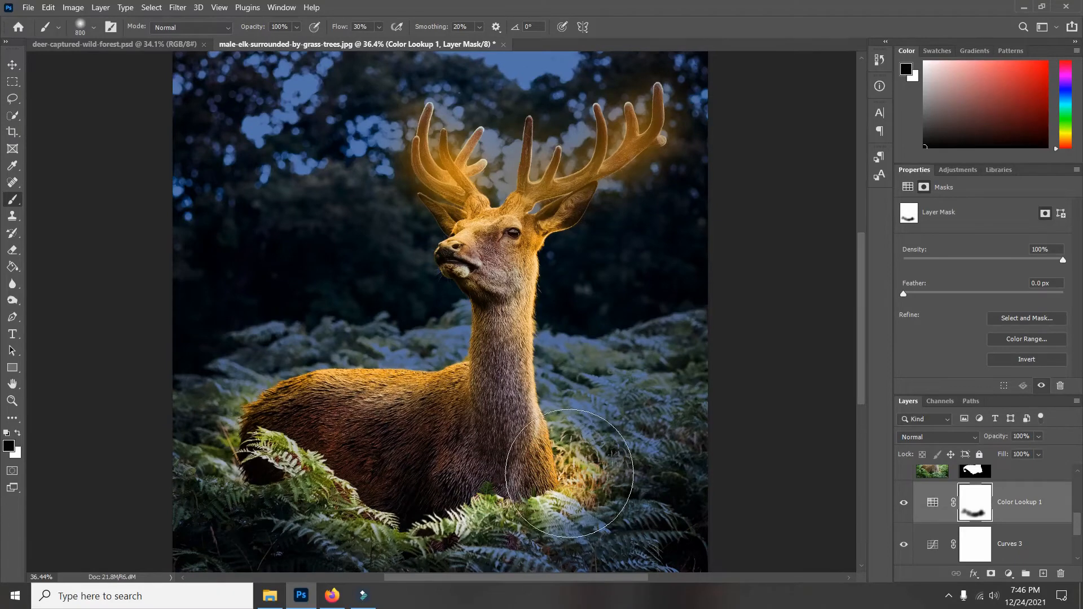
mouse_move(254, 447)
left_mouse_down()
mouse_move(253, 466)
mouse_move(350, 456)
left_mouse_up()
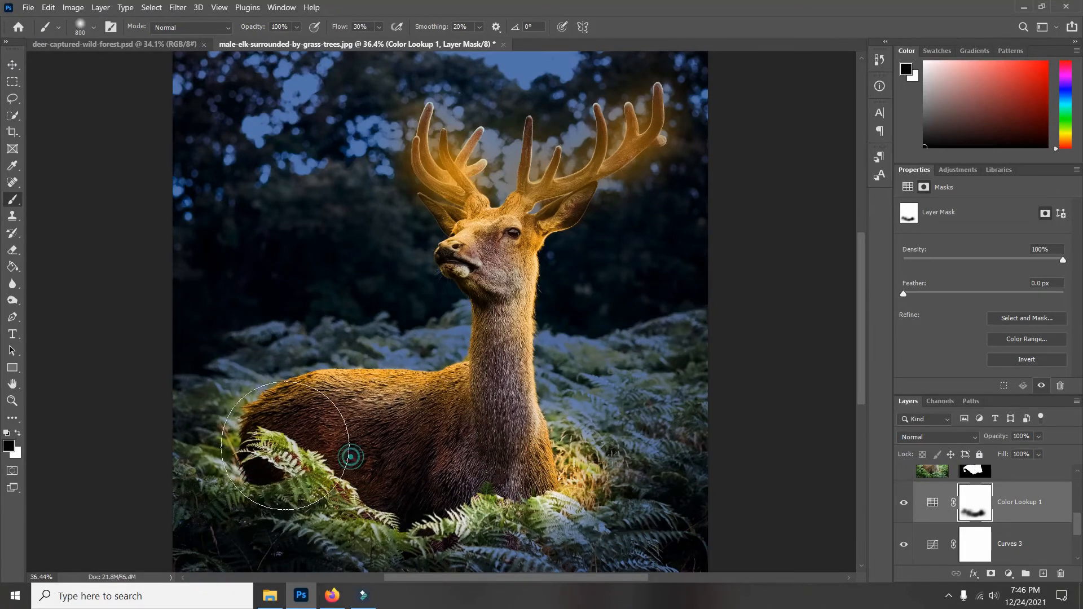
Paint white on the Color Lookup 1 mask to restore the blue on the ferns behind the rump and right of the neck.
key("x")
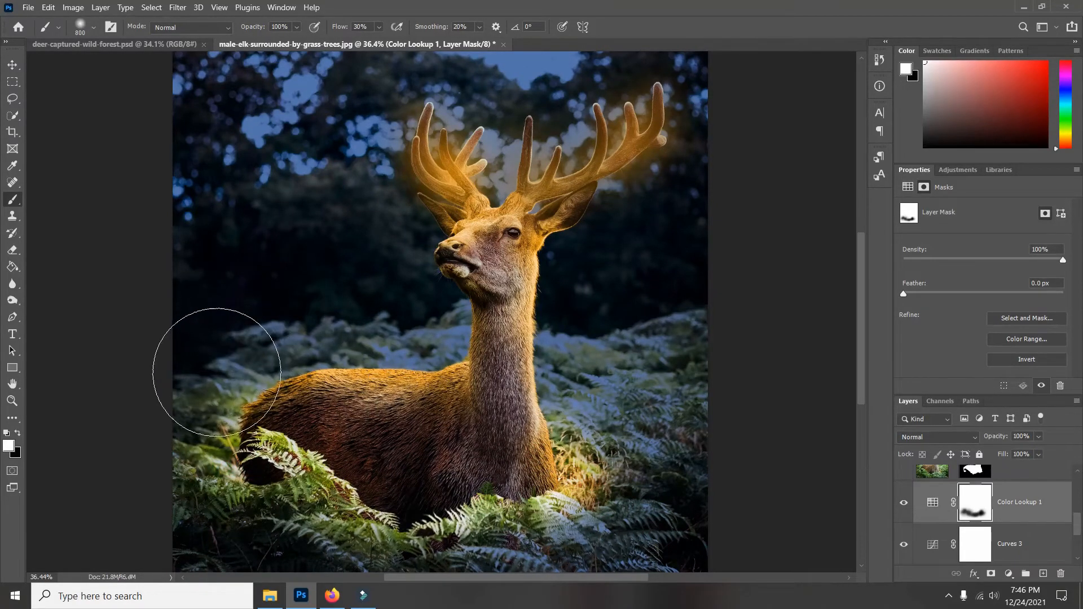
mouse_move(217, 372)
left_mouse_down()
mouse_move(193, 363)
mouse_move(259, 327)
mouse_move(188, 363)
mouse_move(202, 382)
left_mouse_up()
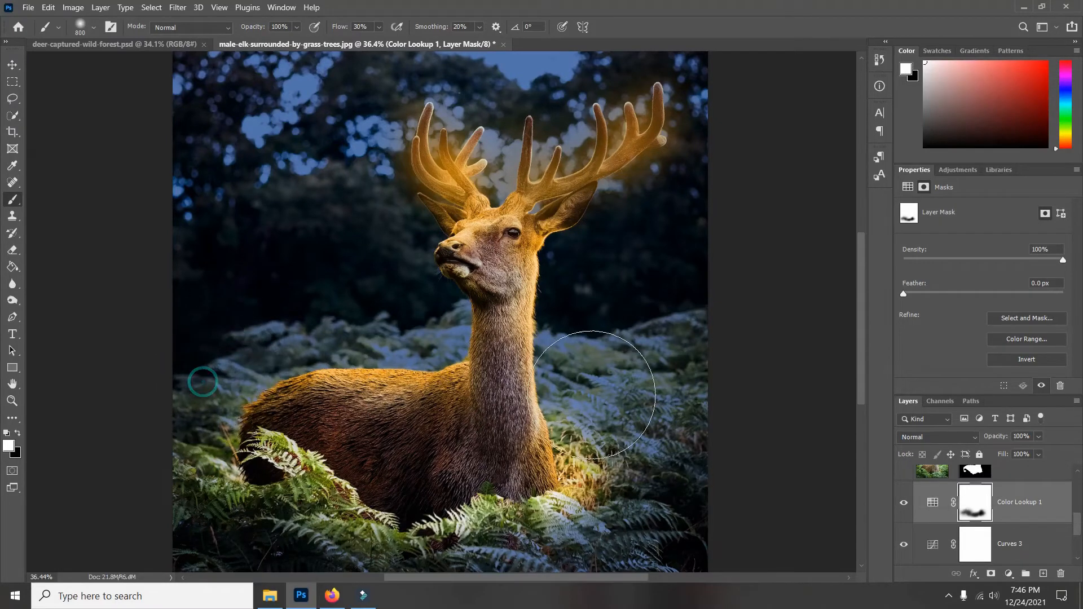
left_click(601, 377)
left_click(202, 400)
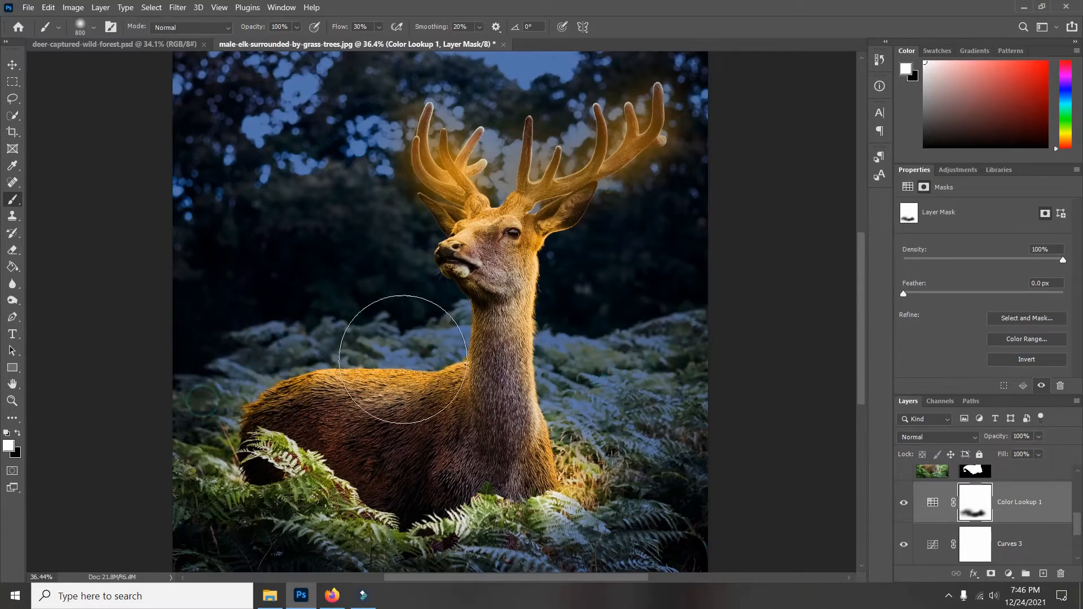
Paint black at brush size 32 on the Background copy mask over the small fern tip in front of the deer's chest.
scroll(402, 359, "down", 5)
scroll(252, 224, "up", 5)
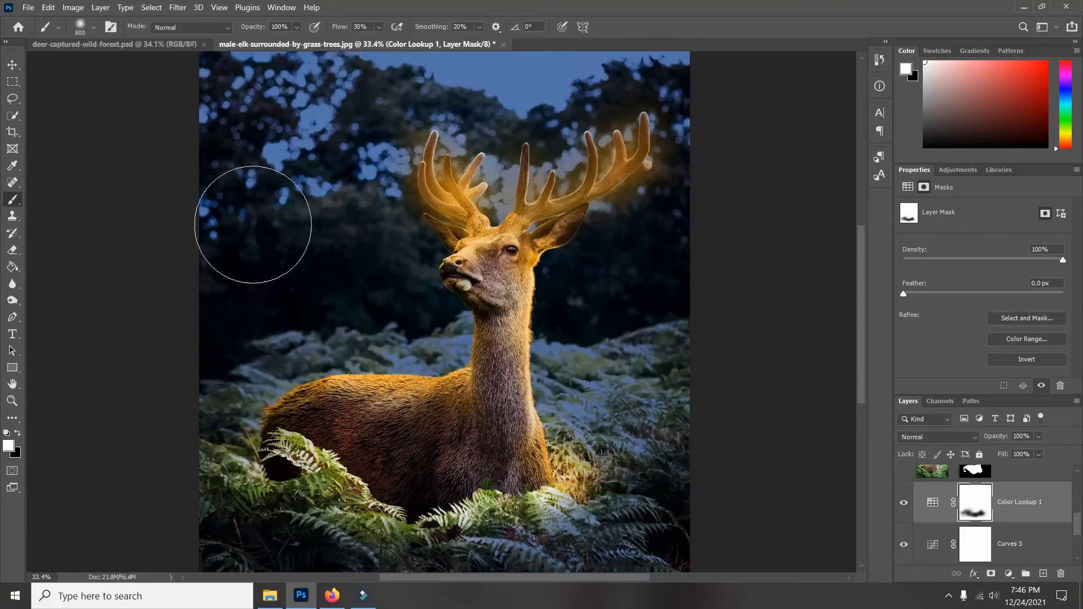
left_click(12, 65)
scroll(516, 492, "up", 5)
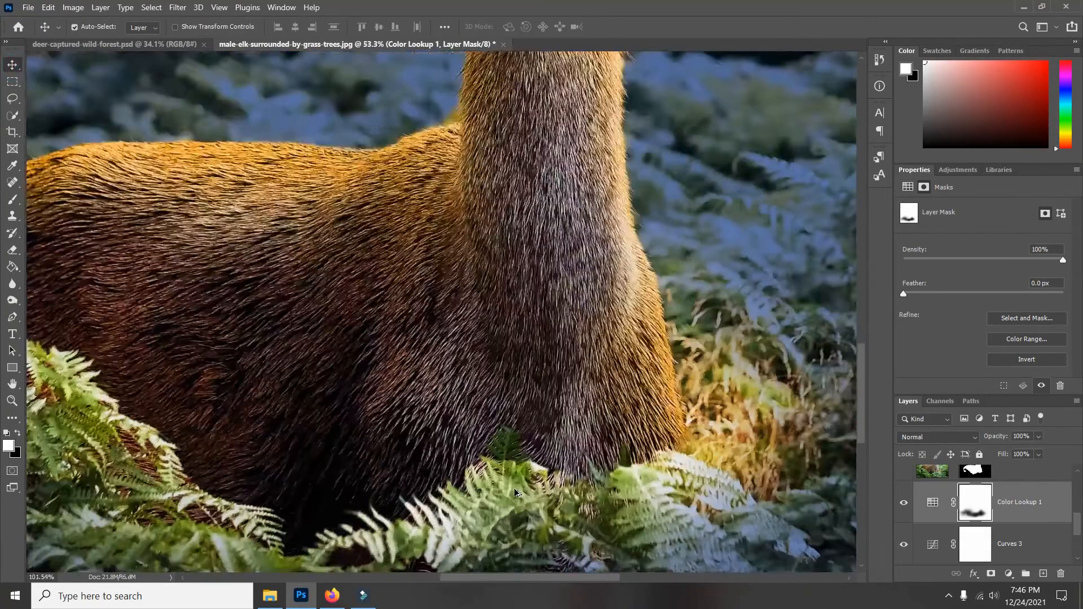
scroll(517, 492, "up", 1)
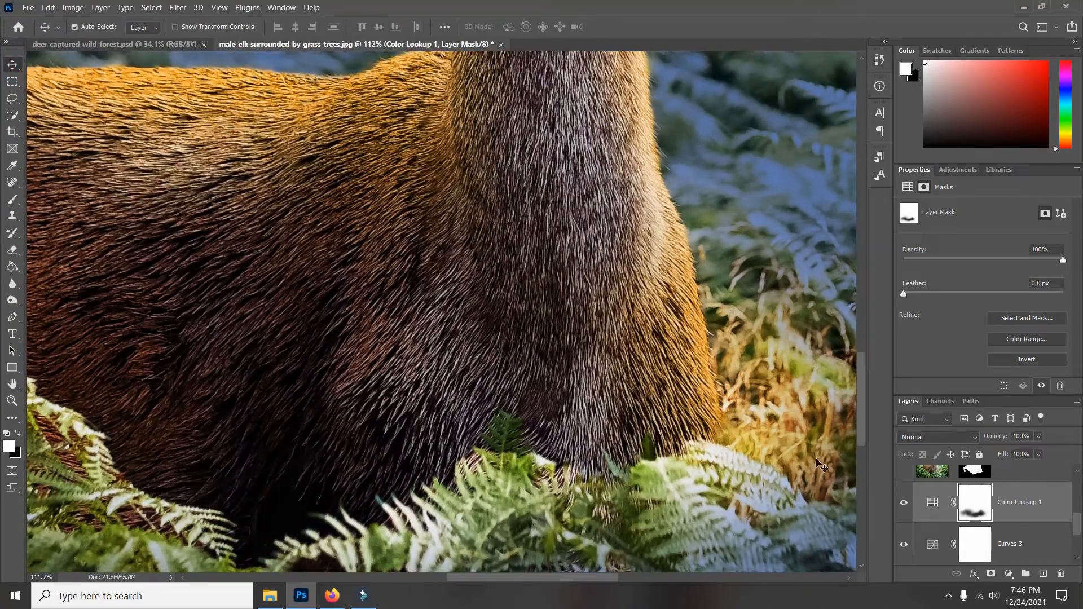
left_click(978, 478)
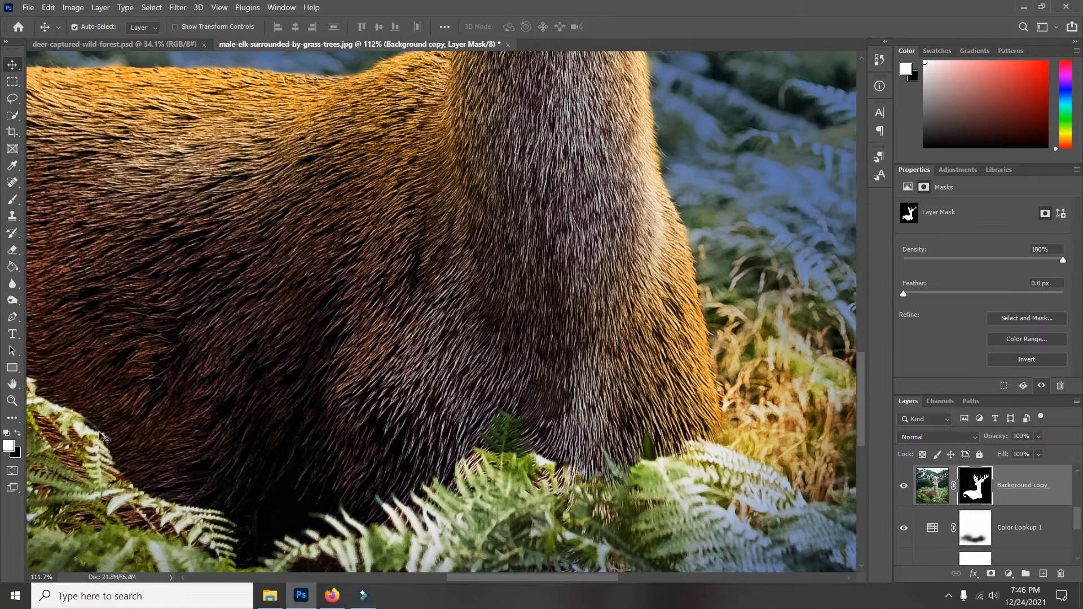
left_click(18, 433)
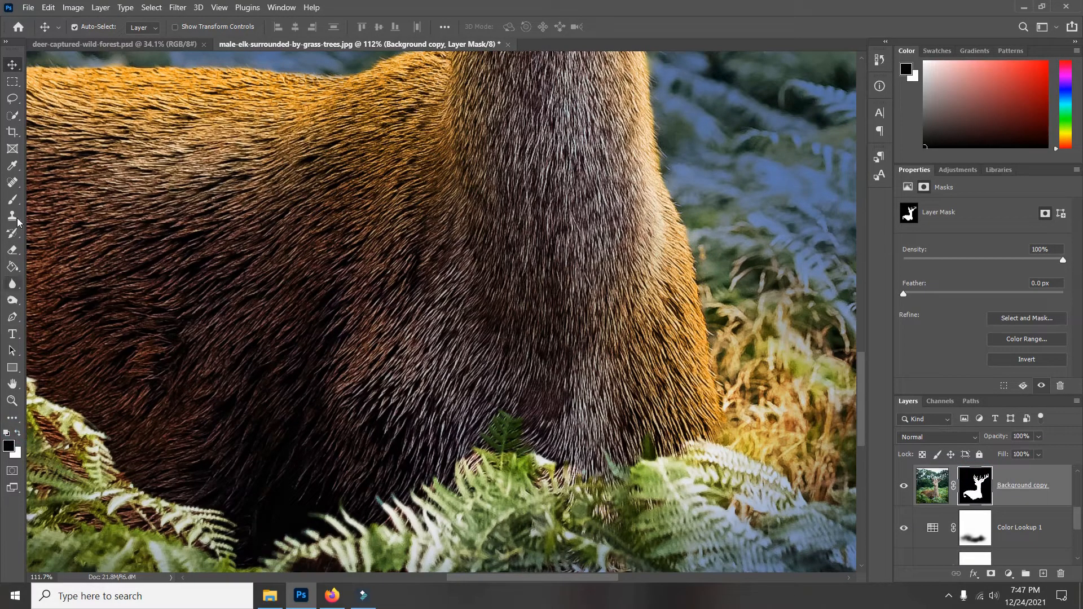
left_click(12, 199)
right_click(520, 413)
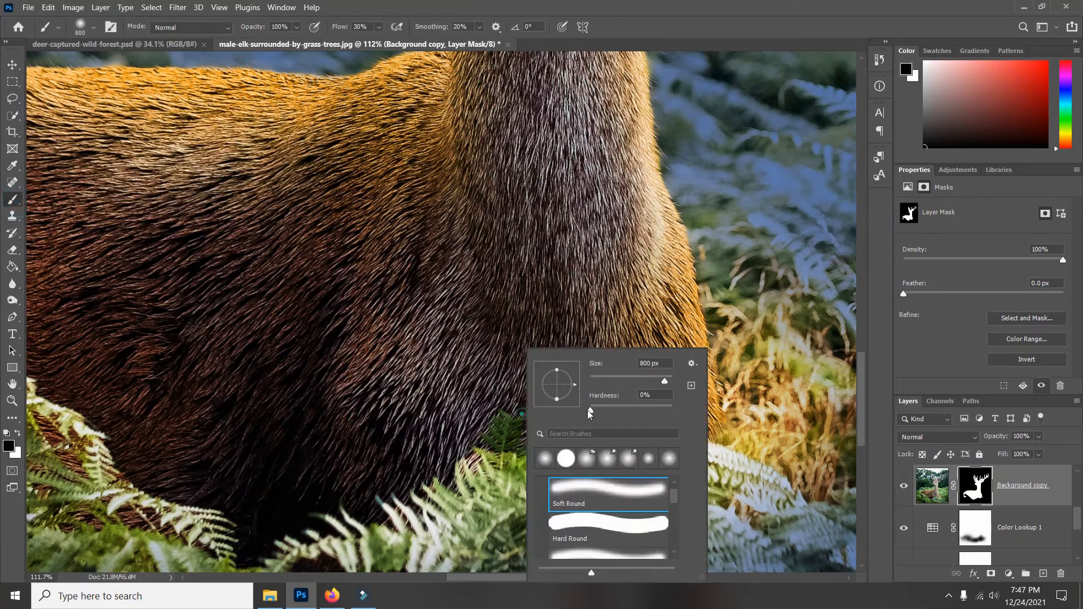
left_click_drag(636, 376, 602, 377)
left_click(505, 430)
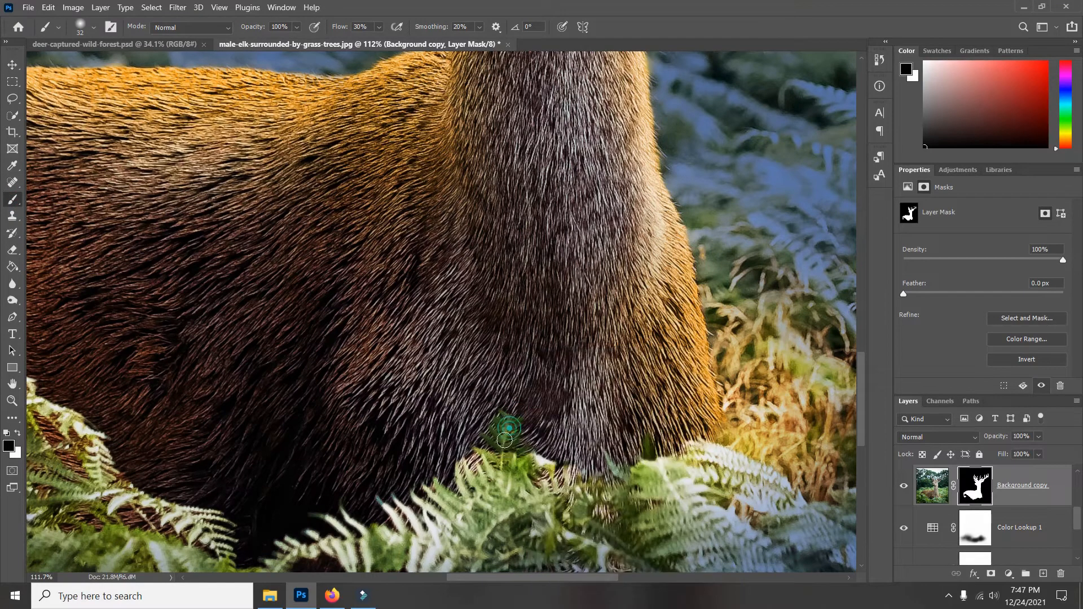
mouse_move(503, 430)
left_mouse_down()
mouse_move(496, 451)
mouse_move(488, 446)
mouse_move(507, 419)
mouse_move(513, 450)
mouse_move(511, 422)
mouse_move(495, 420)
mouse_move(495, 443)
mouse_move(544, 458)
mouse_move(653, 447)
mouse_move(644, 483)
mouse_move(608, 461)
mouse_move(514, 446)
mouse_move(491, 420)
mouse_move(533, 457)
left_mouse_up()
Touch up the Background copy mask with black over the fern fronds crossing the deer's rump.
scroll(621, 423, "down", 4)
scroll(257, 384, "left", 4)
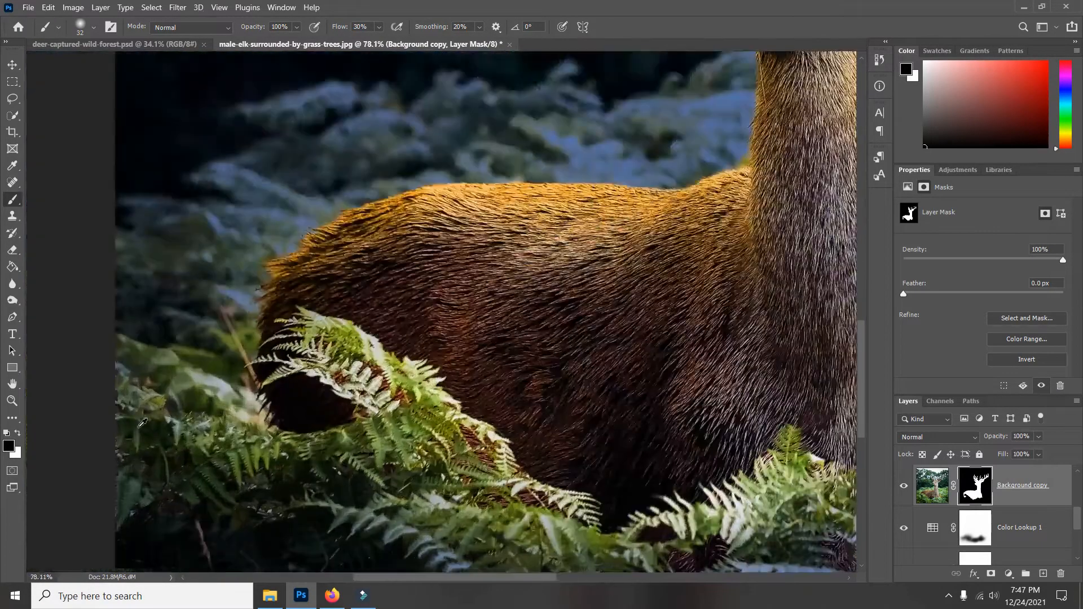
scroll(257, 384, "up", 4)
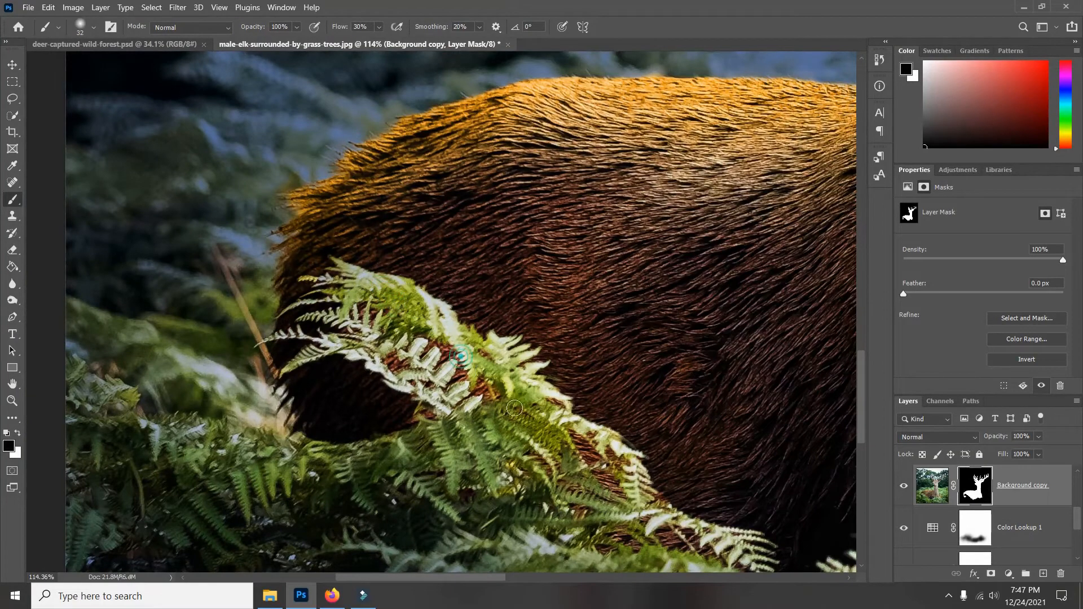
scroll(435, 404, "down", 6)
scroll(435, 404, "up", 2)
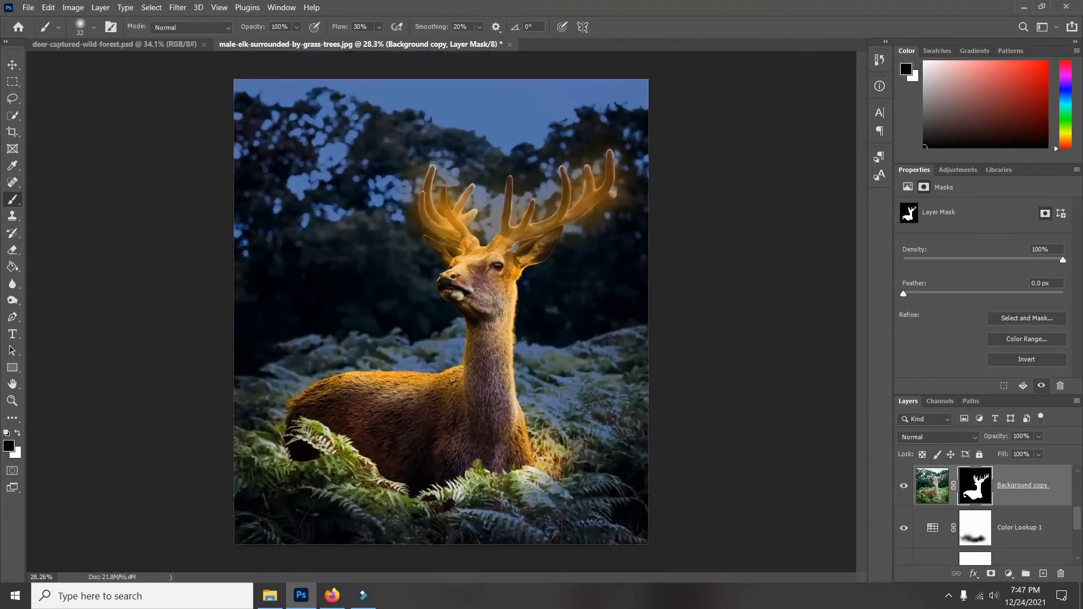
left_click(12, 65)
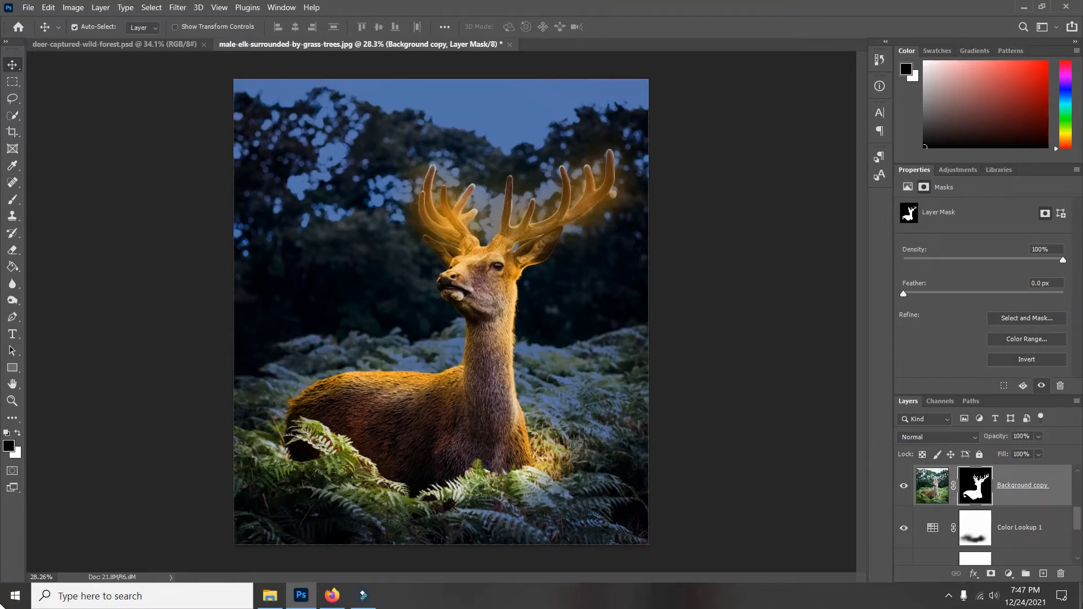
Preview the starry sky image on the desktop, and return to the elk document in Photoshop.
left_click(1081, 601)
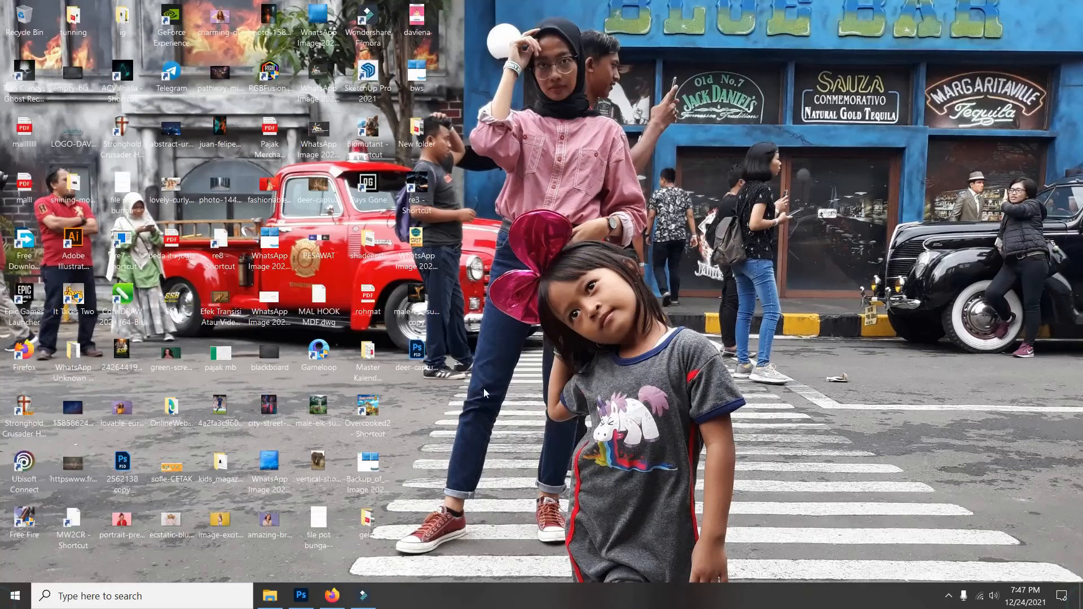
double_click(80, 418)
left_click(301, 595)
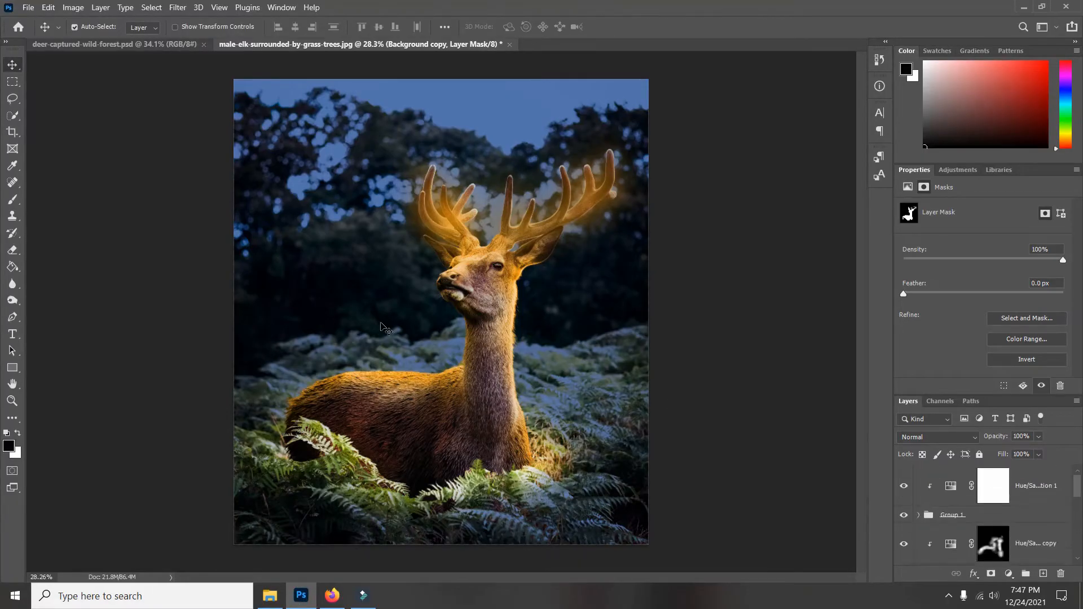
left_click(1009, 490)
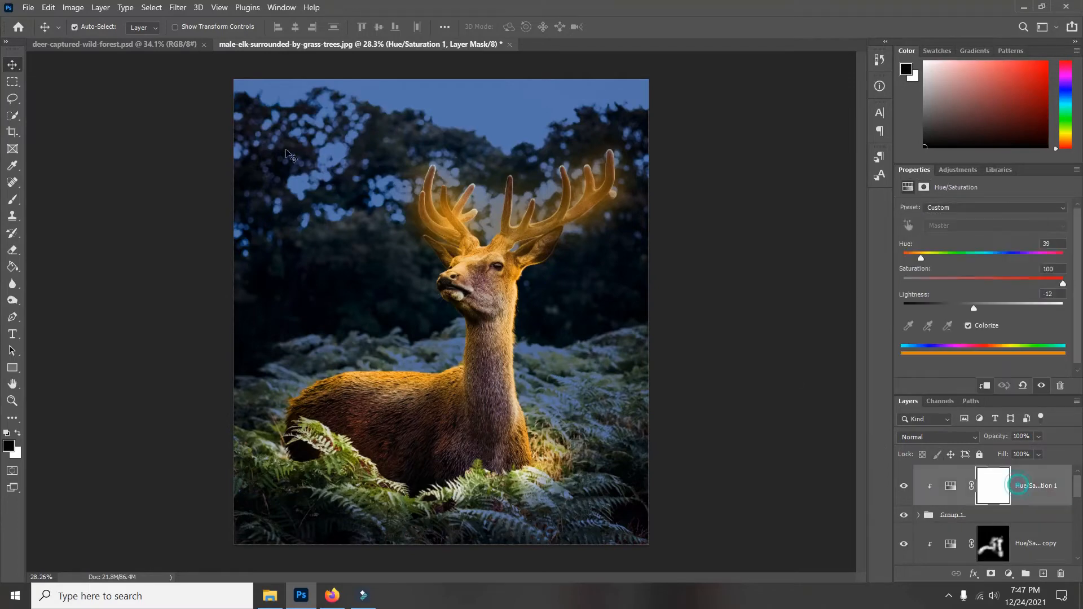
left_click(29, 8)
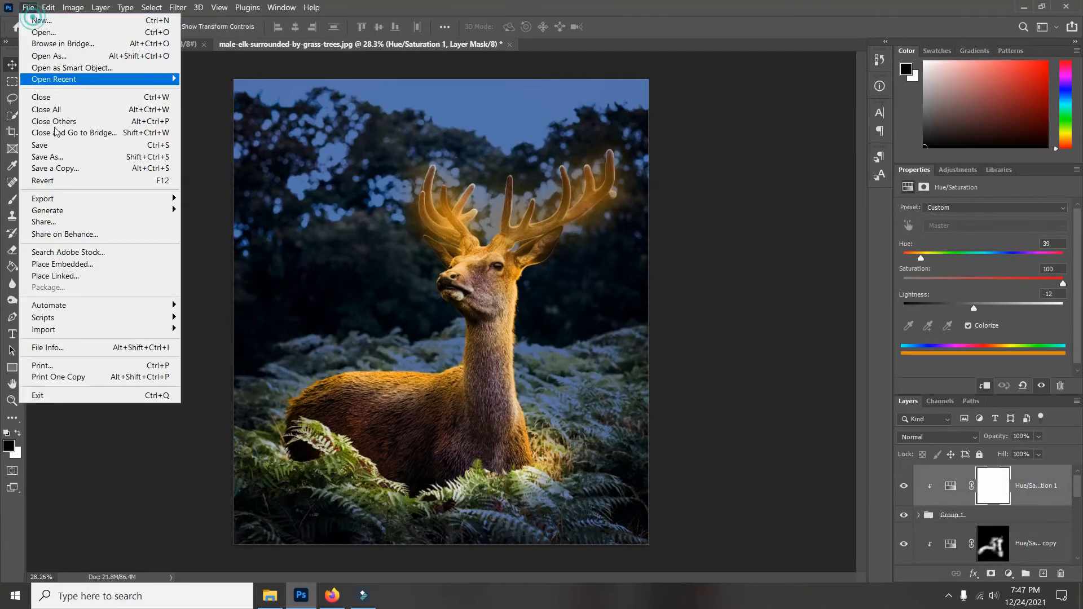
left_click(49, 265)
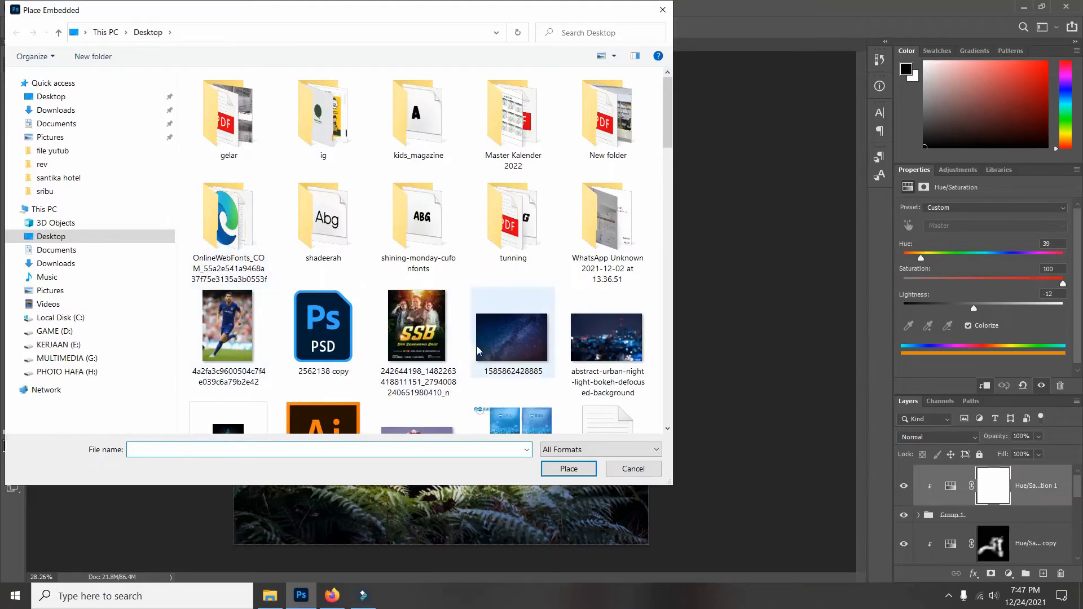
double_click(512, 337)
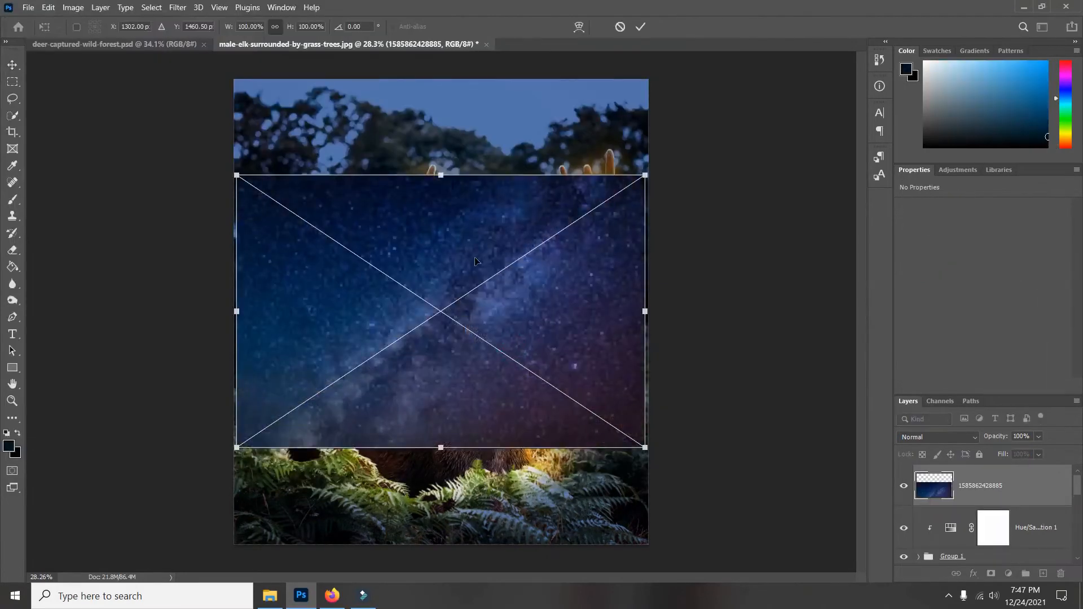
Scale the starry sky image to about 149% and position it over the deer and most of the canvas.
left_click_drag(475, 254, 469, 157)
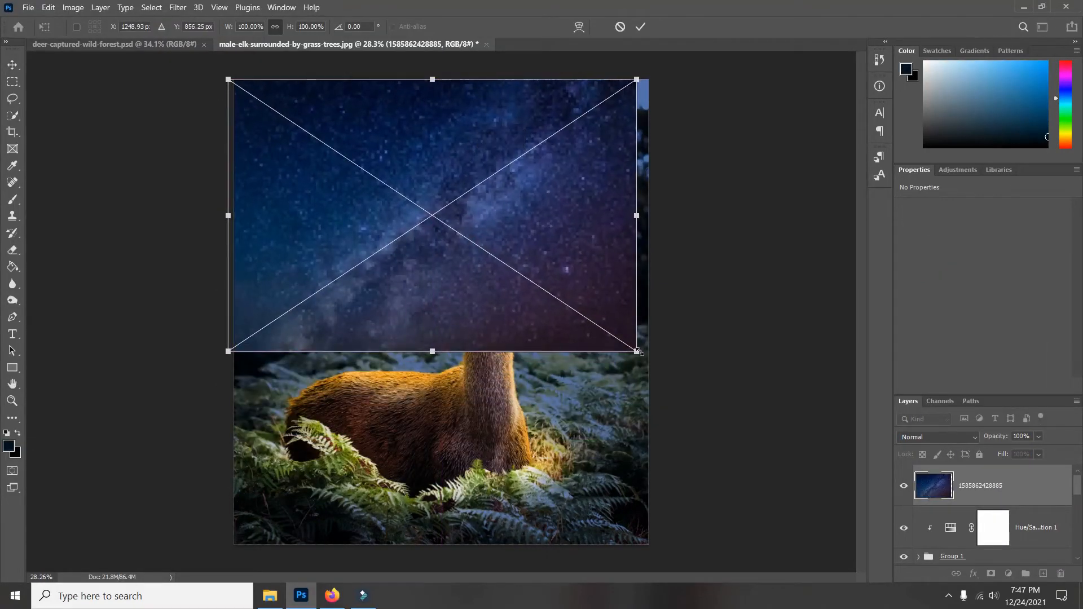
left_click_drag(638, 352, 829, 478)
left_click_drag(714, 396, 639, 419)
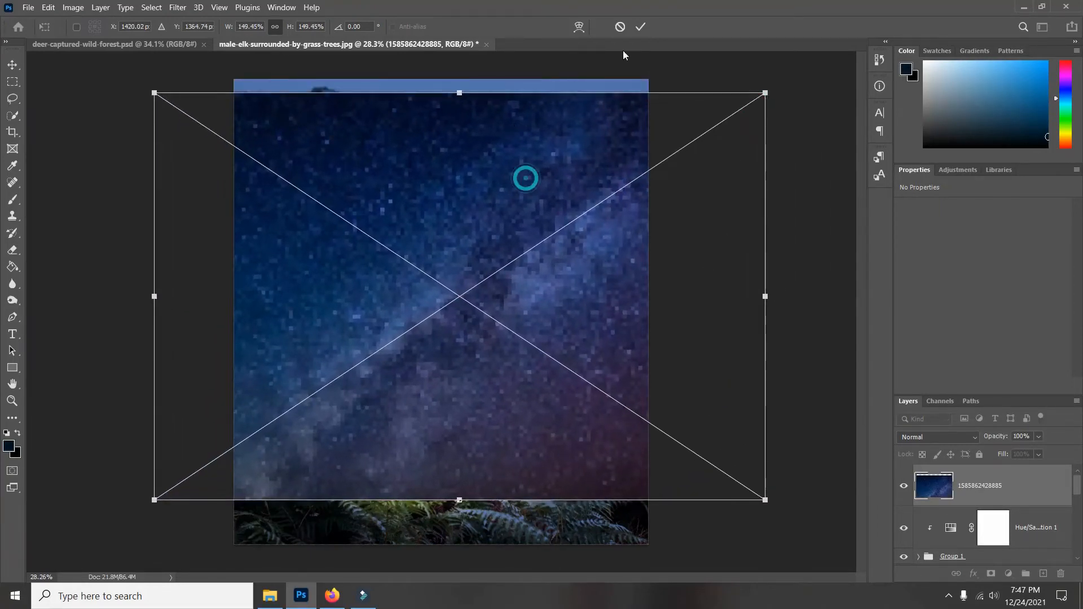
left_click(640, 26)
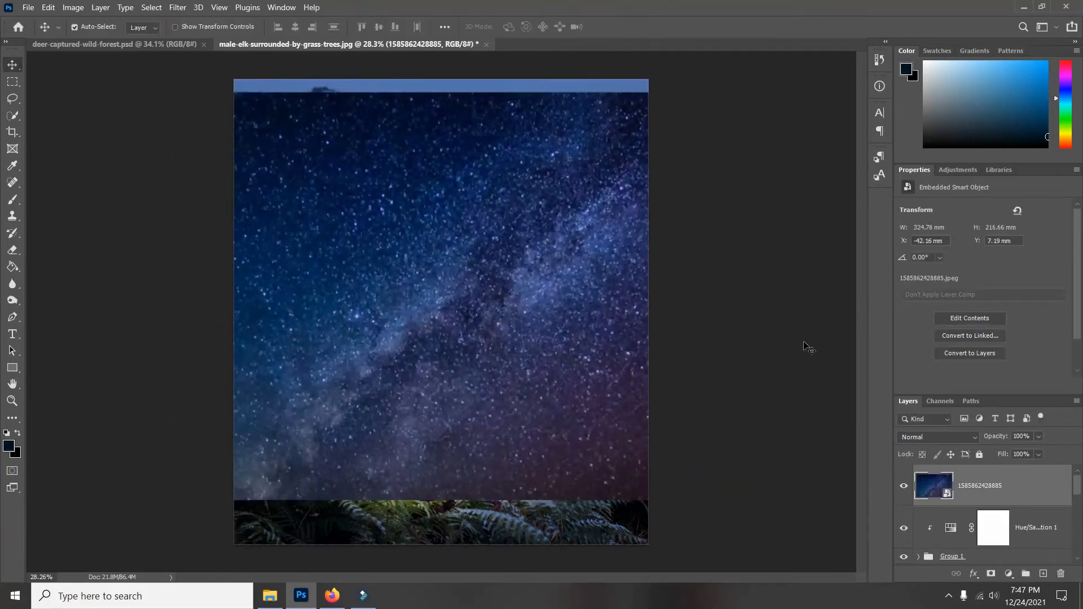
Set the starry sky layer's blend mode to Color Dodge and hide the layer with an inverted, black layer mask.
left_click(961, 437)
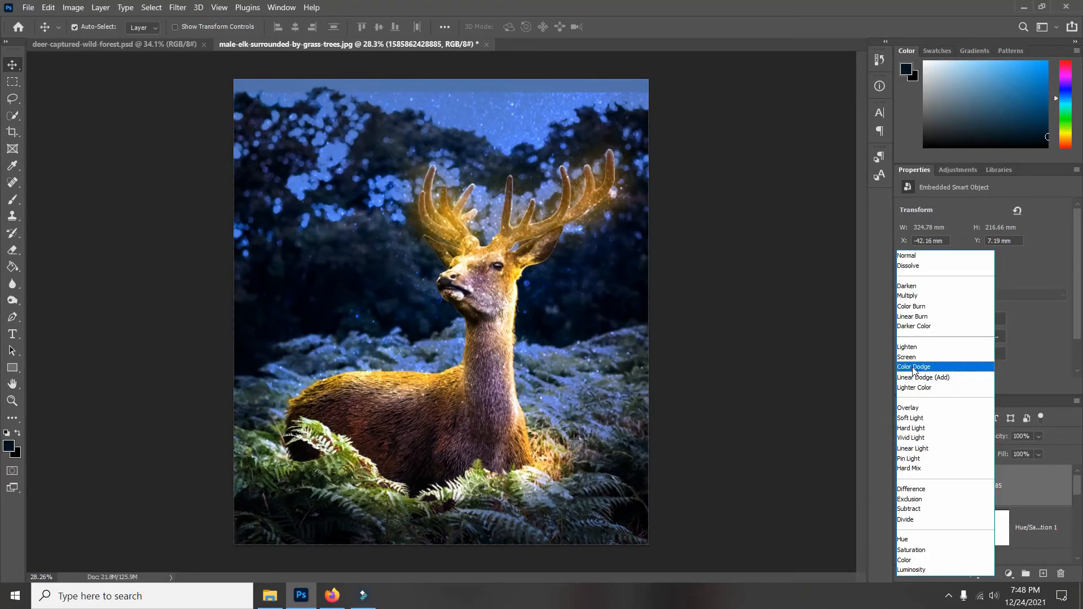
left_click(913, 368)
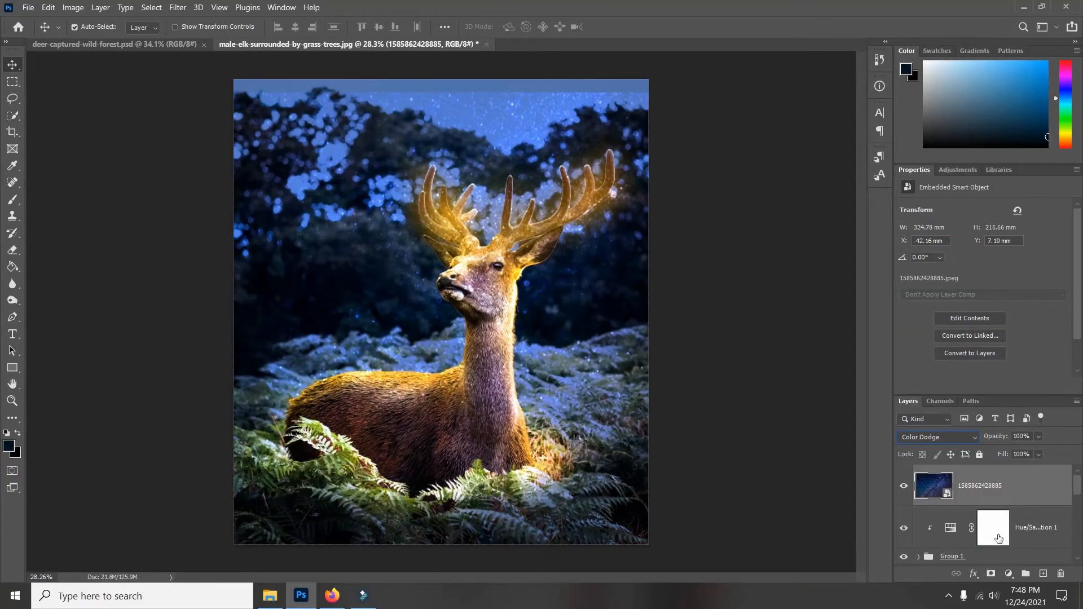
left_click(992, 574)
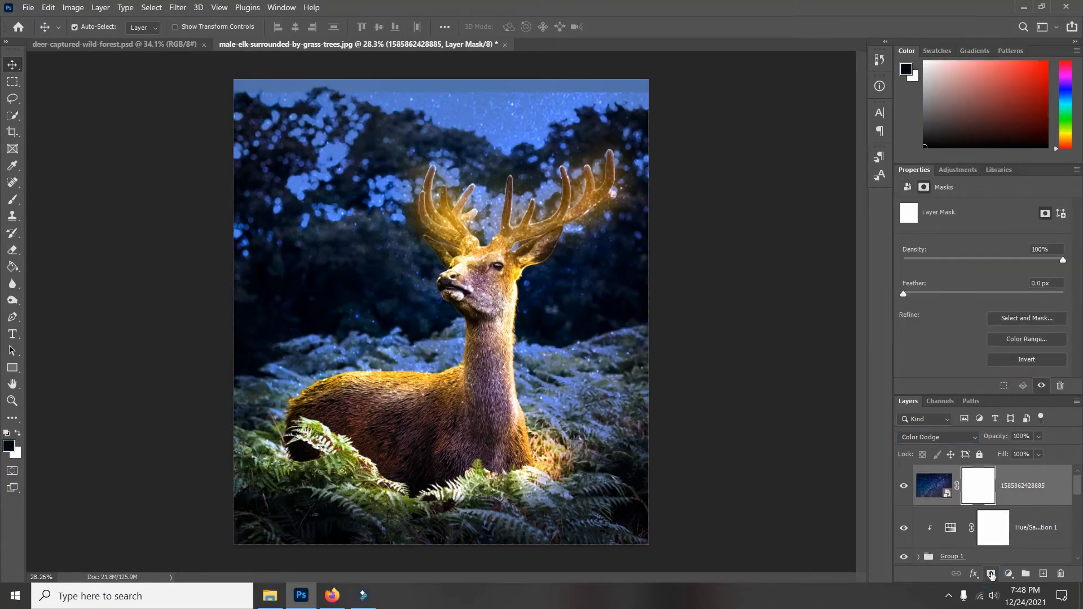
key("ctrl+i")
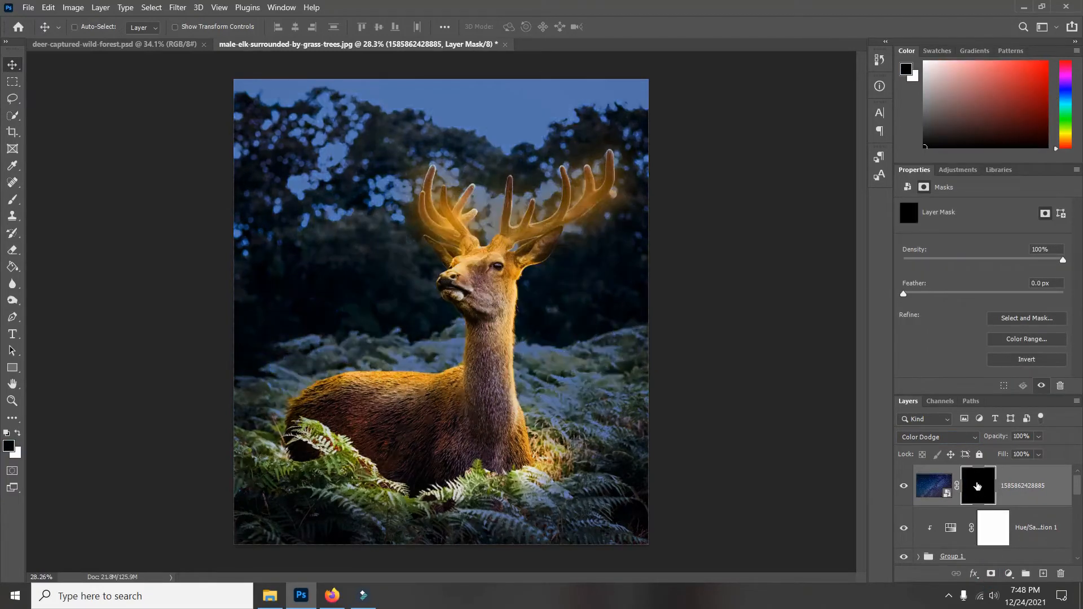
Paint white at brush size 114 on the starry sky layer's mask to reveal stars on both antlers.
left_click(12, 199)
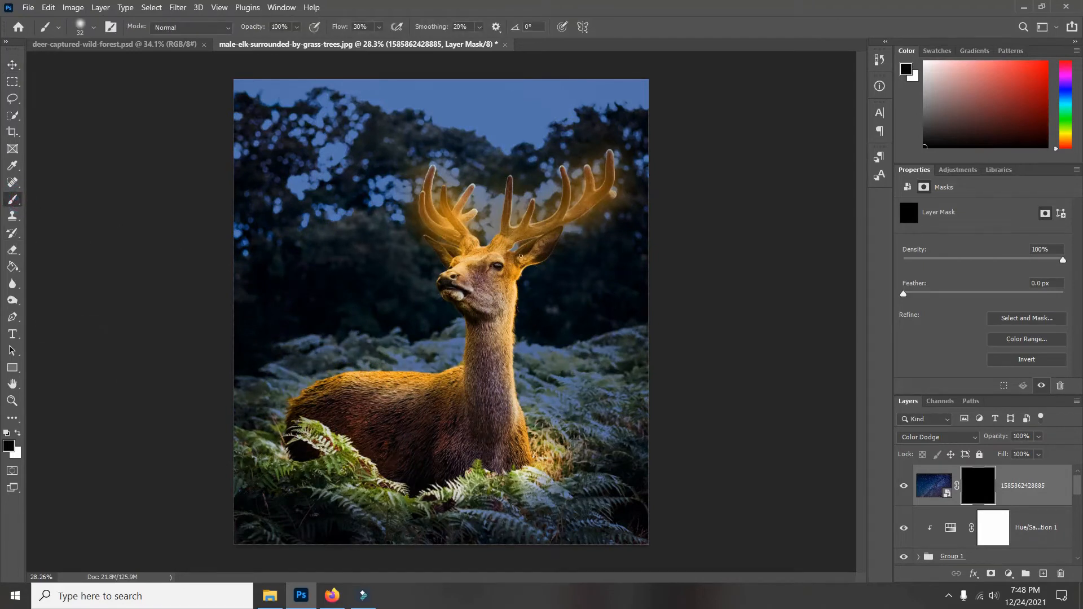
right_click(507, 246)
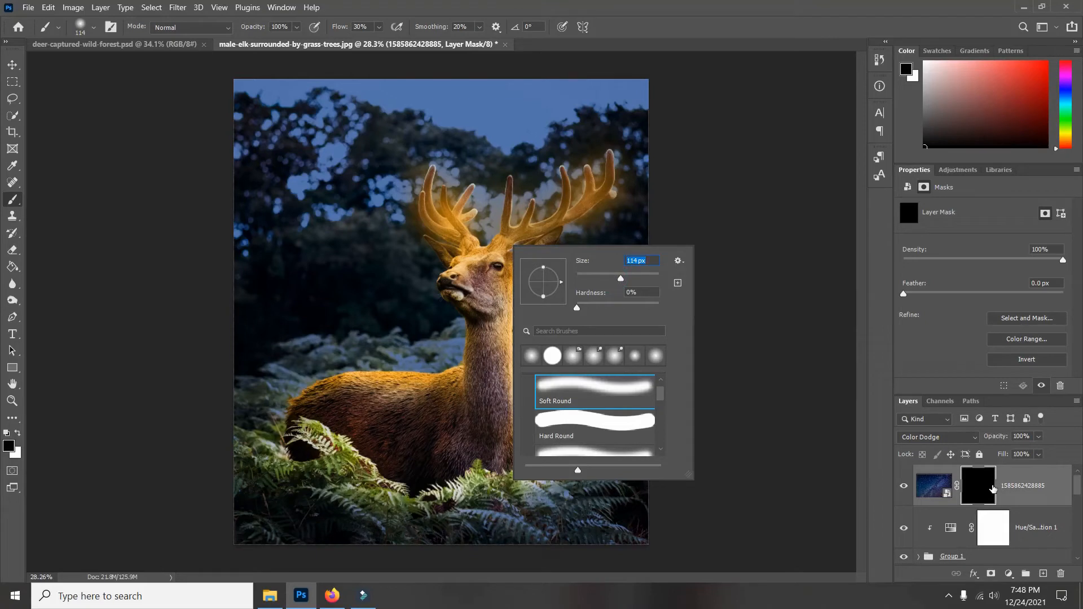
left_click(546, 225)
left_click(17, 433)
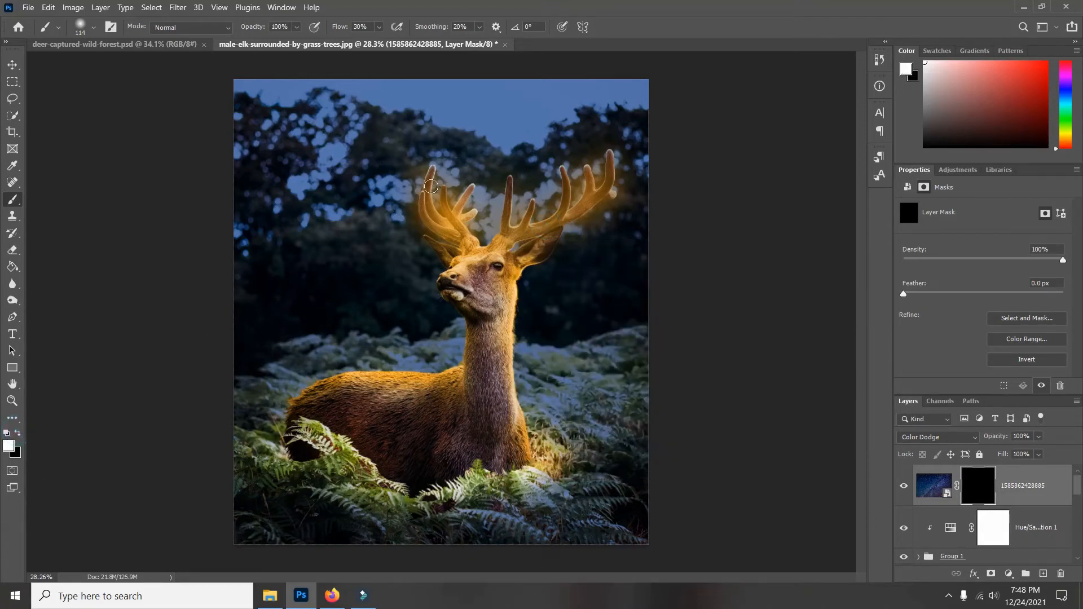
mouse_move(431, 188)
left_mouse_down()
mouse_move(432, 221)
mouse_move(424, 188)
mouse_move(466, 231)
mouse_move(452, 198)
mouse_move(470, 244)
left_mouse_up()
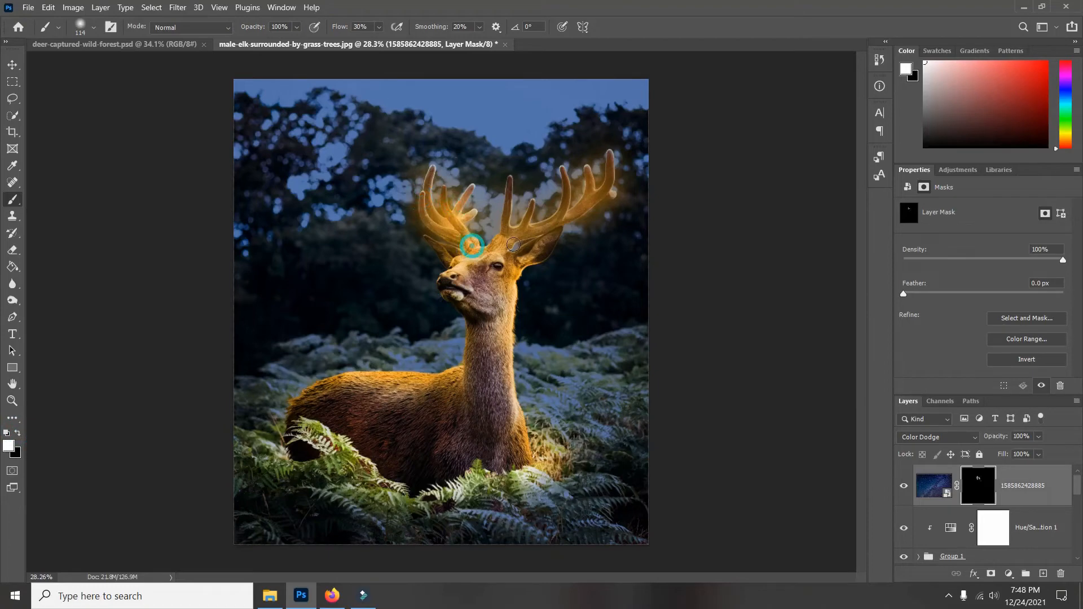
left_click_drag(529, 204, 510, 226)
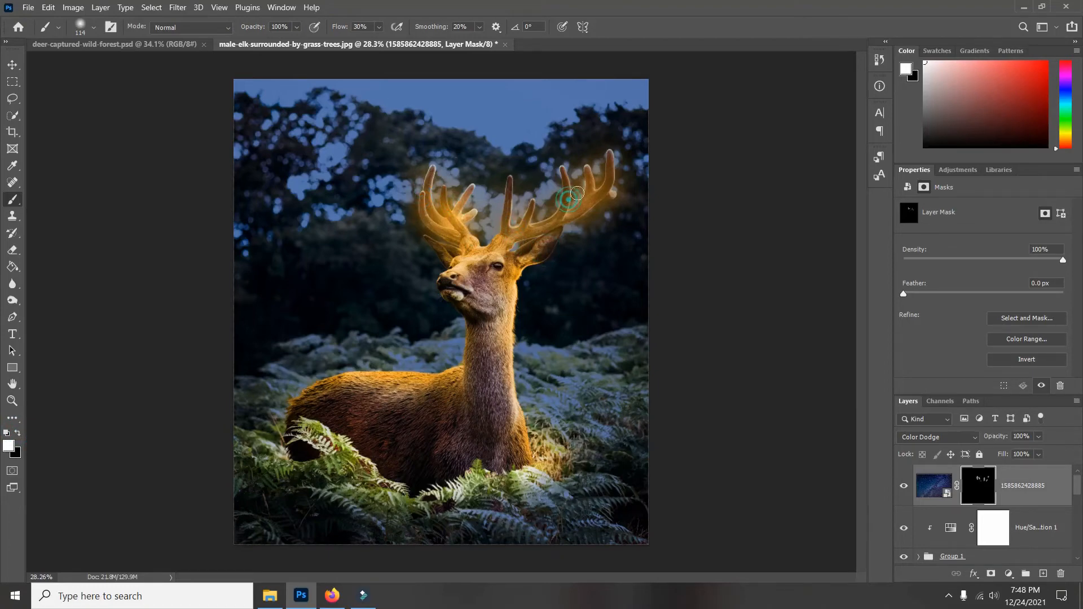
Trace the individual antler tines with white on the starry sky layer's mask to bring out more stars.
scroll(564, 226, "up", 5)
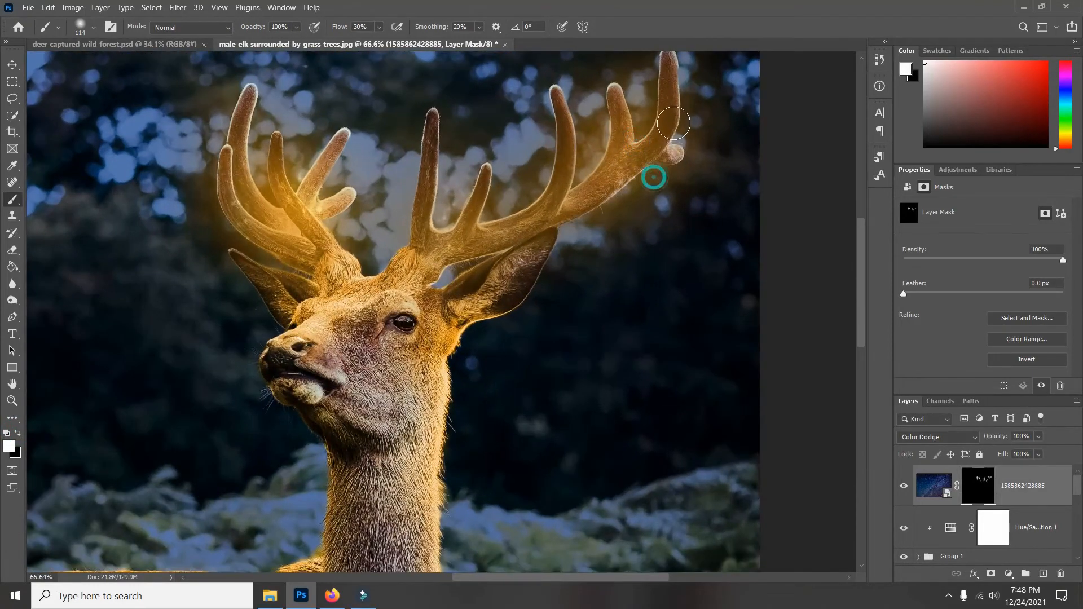
scroll(654, 138, "down", 2)
left_click_drag(652, 116, 648, 172)
left_click_drag(611, 139, 609, 205)
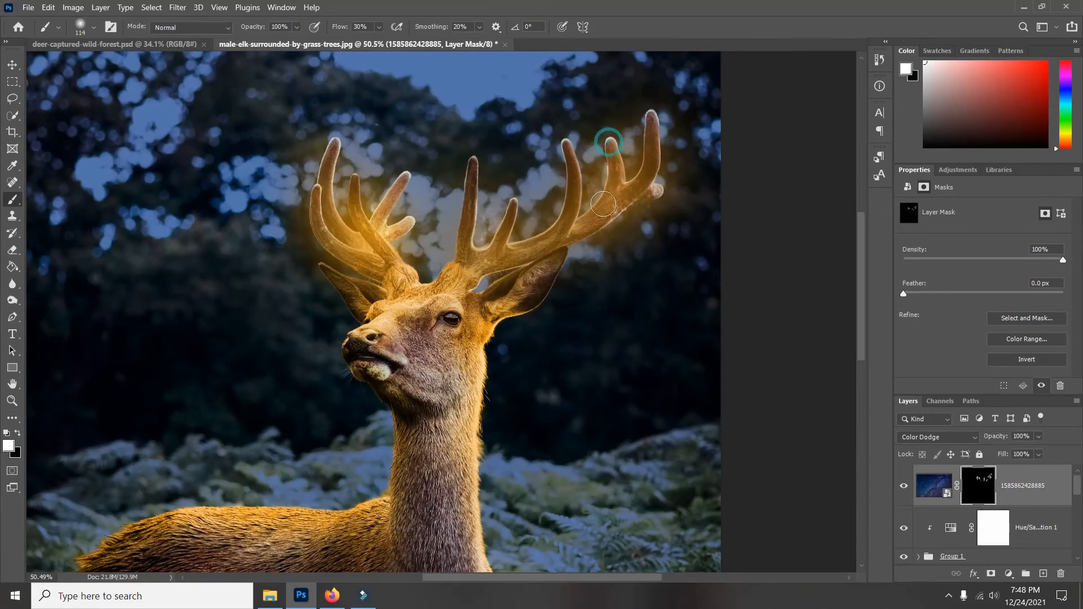
mouse_move(567, 142)
left_mouse_down()
mouse_move(563, 236)
mouse_move(527, 283)
left_mouse_up()
left_click_drag(512, 202, 492, 243)
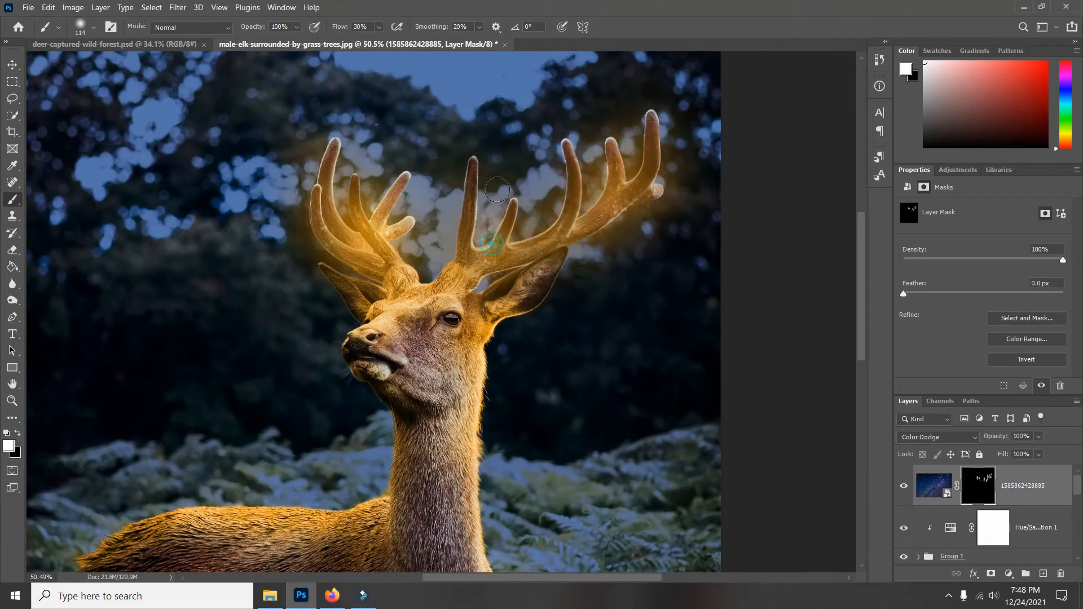
mouse_move(470, 154)
left_mouse_down()
mouse_move(454, 258)
mouse_move(439, 283)
left_mouse_up()
mouse_move(350, 237)
left_mouse_down()
mouse_move(370, 268)
mouse_move(365, 304)
mouse_move(345, 296)
mouse_move(362, 311)
mouse_move(417, 294)
left_mouse_up()
Paint white on the starry sky layer's mask along the deer's neck, back and chest, and dab around the antlers.
mouse_move(491, 304)
left_mouse_down()
mouse_move(503, 359)
mouse_move(474, 413)
mouse_move(525, 269)
mouse_move(451, 423)
mouse_move(379, 434)
mouse_move(297, 418)
mouse_move(161, 454)
mouse_move(102, 499)
left_mouse_up()
scroll(524, 282, "down", 2)
scroll(389, 468, "up", 3)
left_click_drag(533, 440, 563, 507)
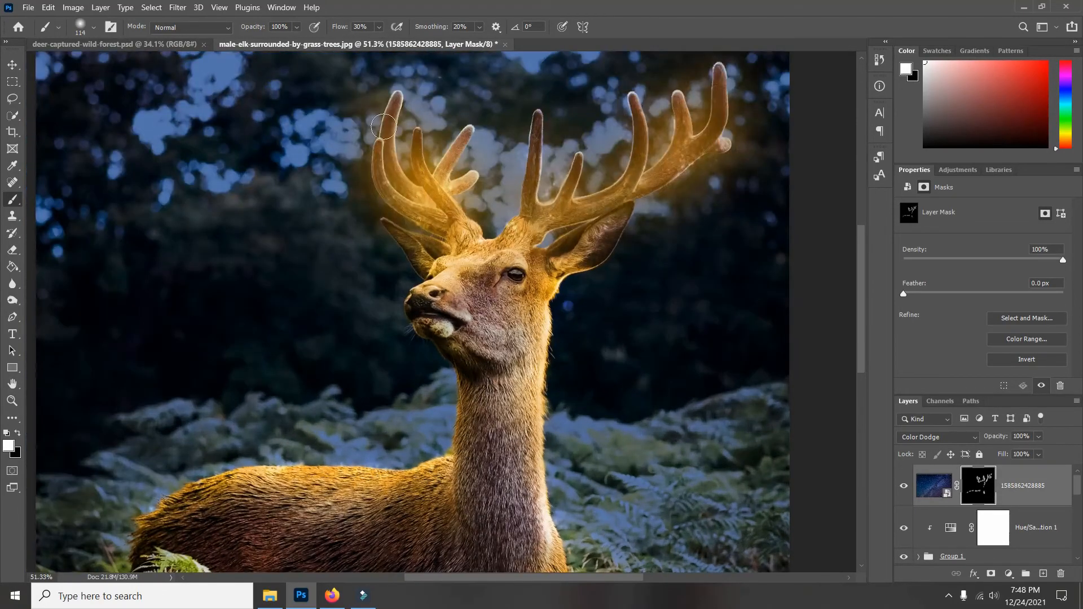
scroll(387, 94, "down", 2)
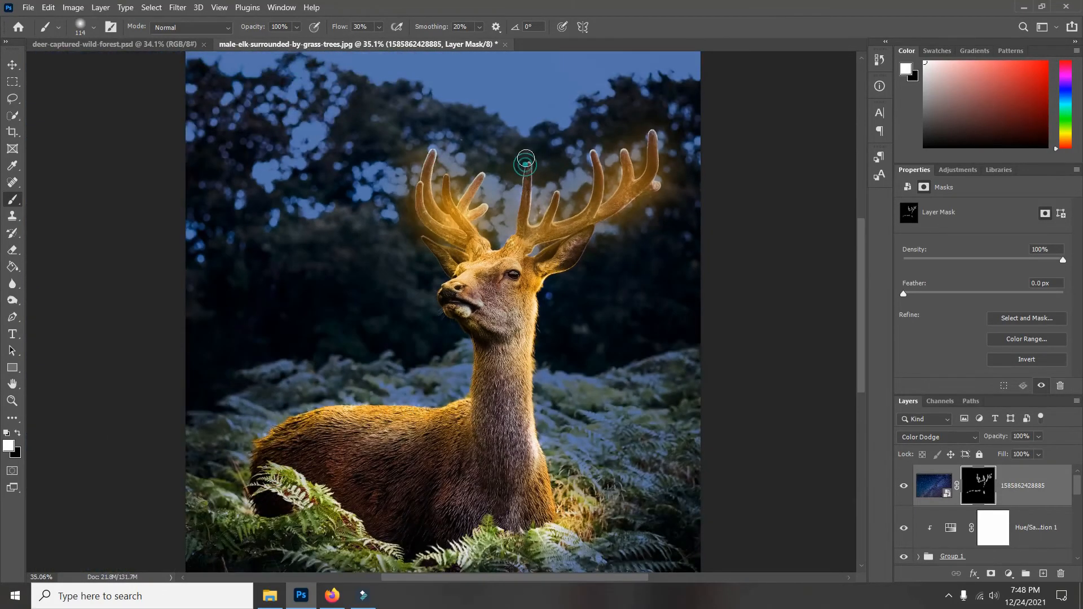
left_click(407, 193)
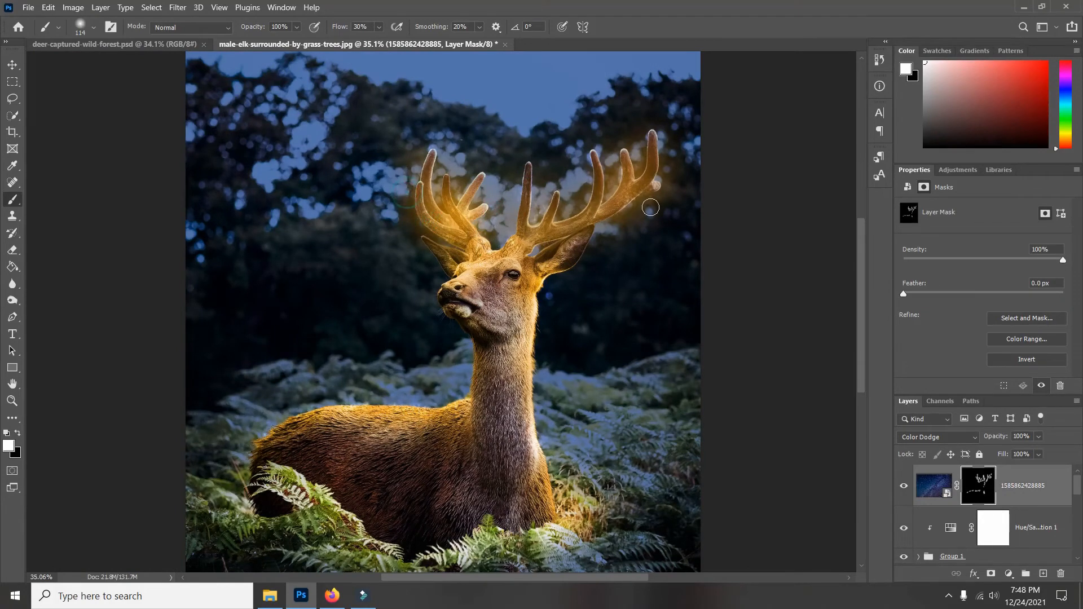
Dab white on the starry sky layer's mask around the outer antler tips, the deer's chest and the back of its neck.
left_click(648, 171)
left_click(660, 133)
scroll(656, 136, "down", 2)
scroll(542, 497, "up", 3)
left_click(531, 476)
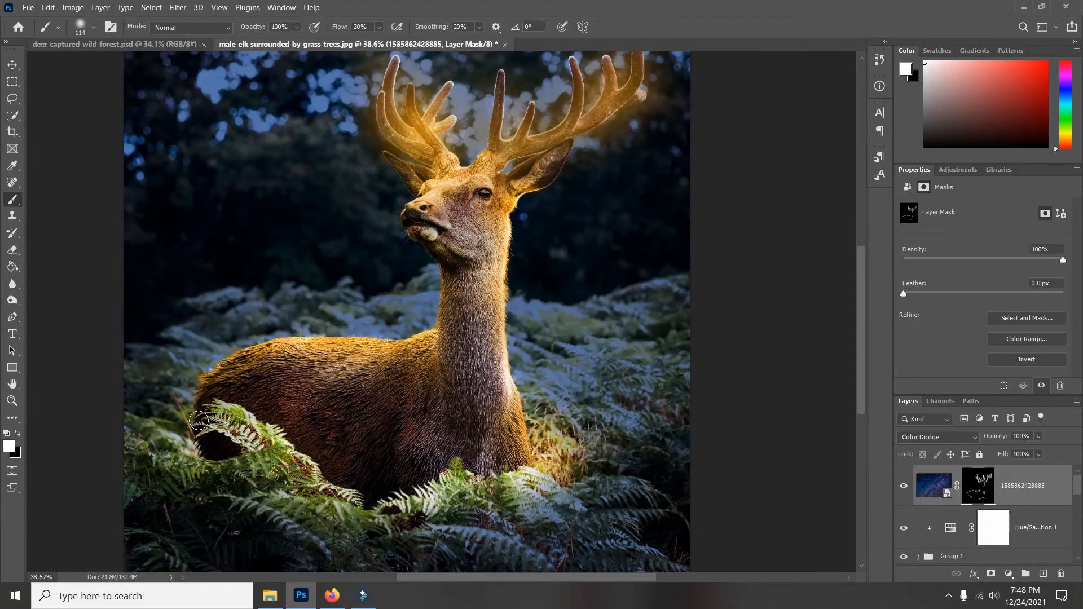
left_click(510, 253)
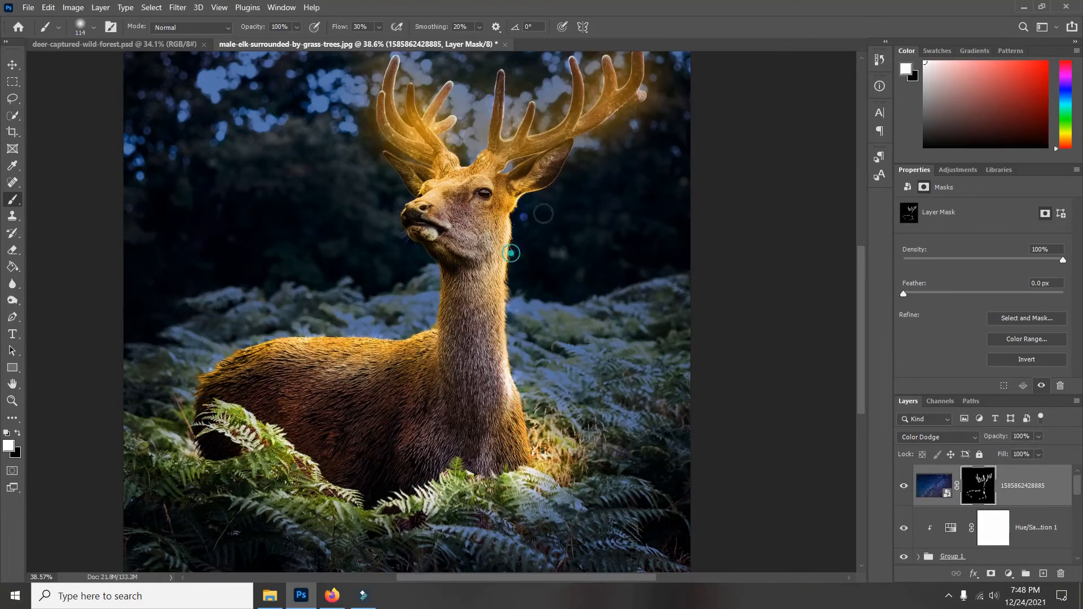
scroll(543, 213, "down", 3)
scroll(547, 309, "up", 3)
scroll(569, 309, "down", 1)
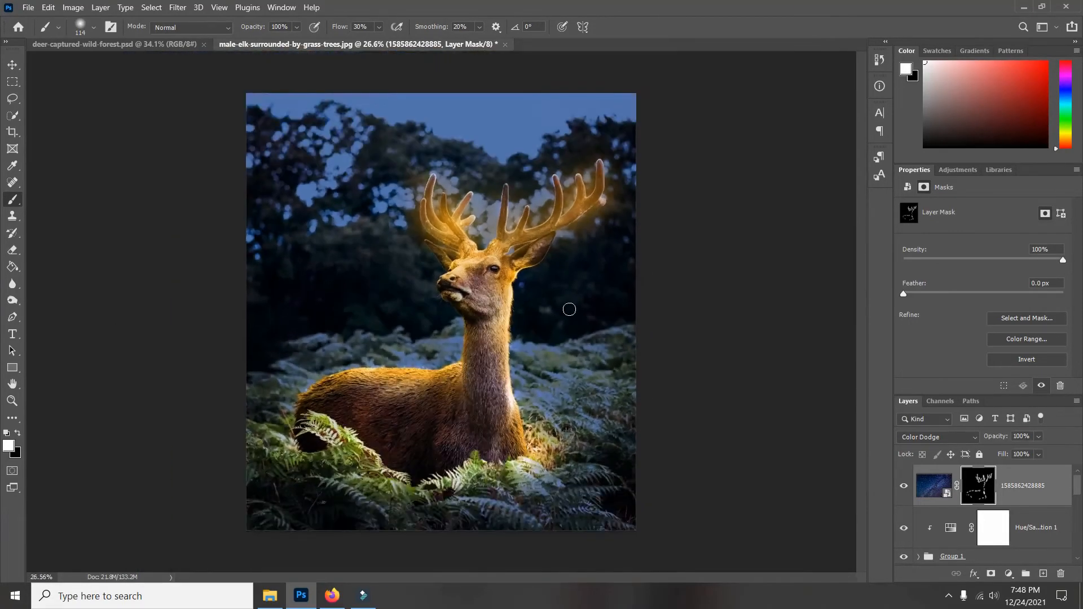
left_click(13, 66)
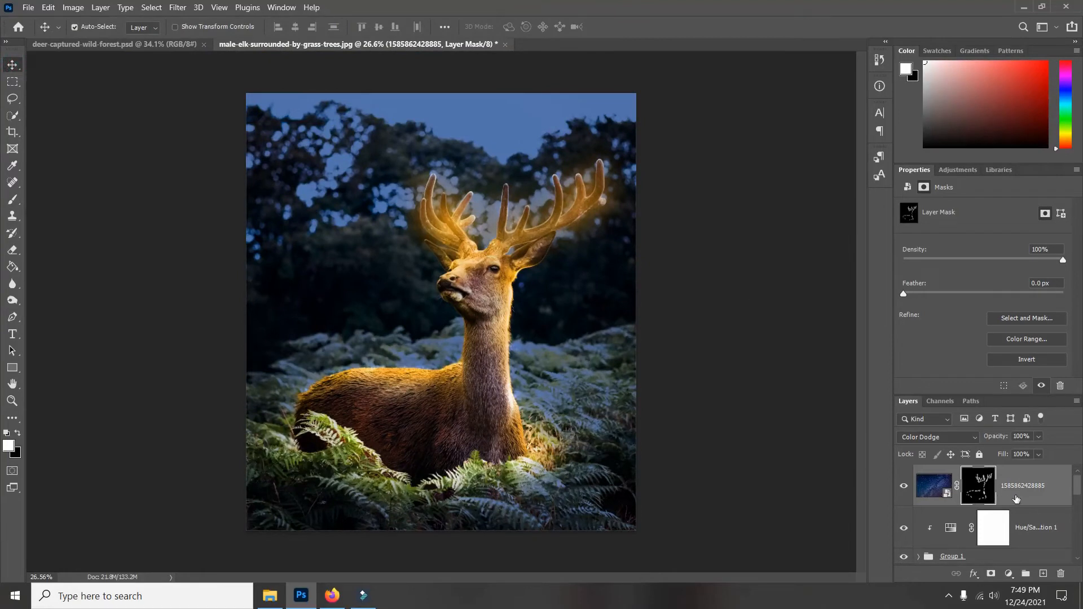
Add a Color Lookup adjustment layer above the starry sky layer with the EdgyAmber.3DL LUT and set its opacity to 30%.
left_click(1010, 575)
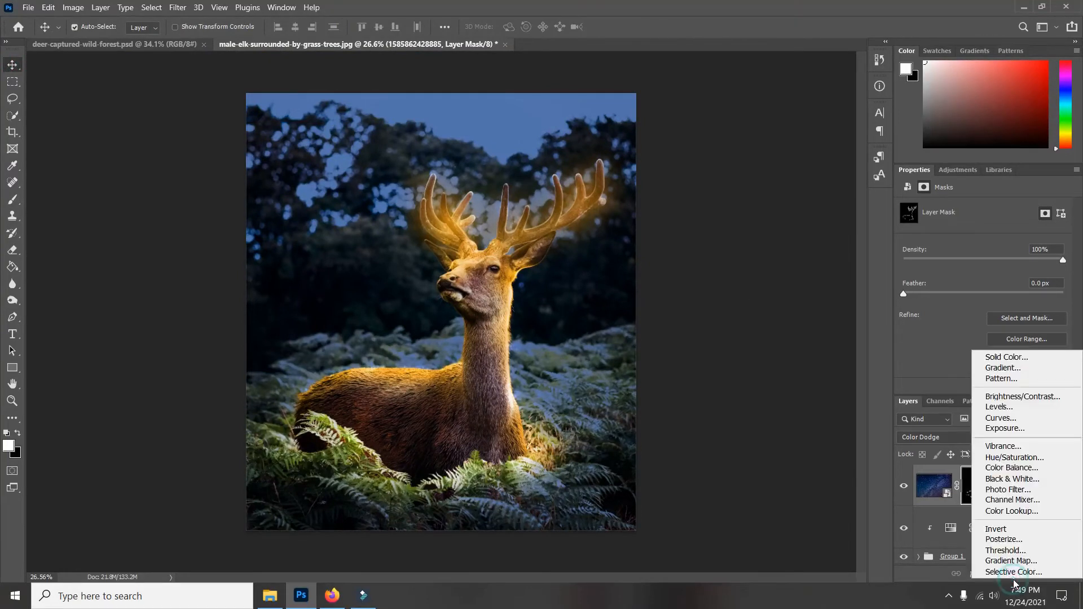
left_click(1010, 514)
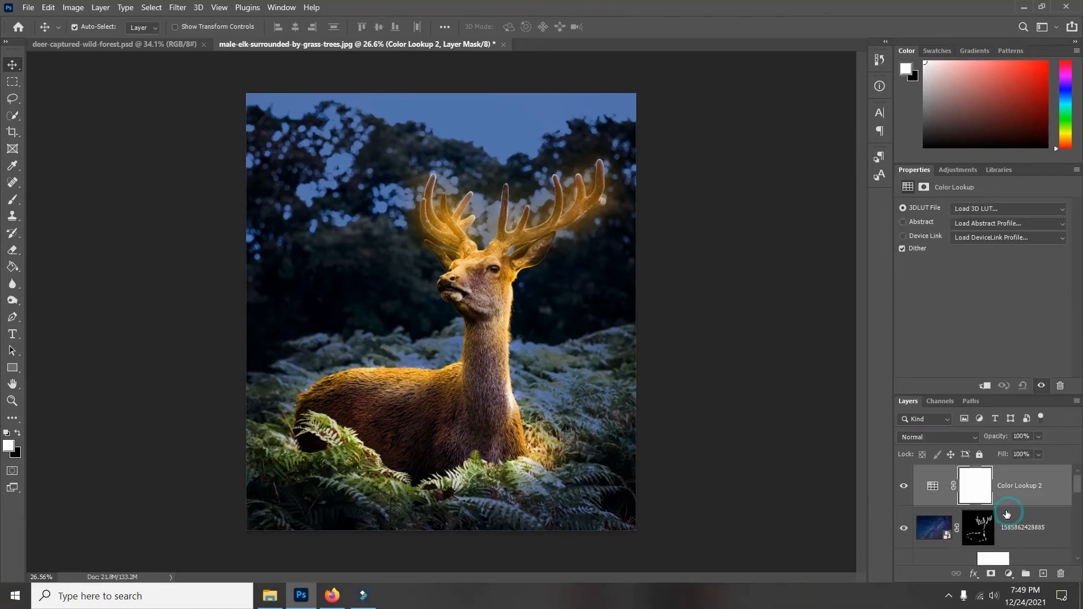
left_click(1008, 208)
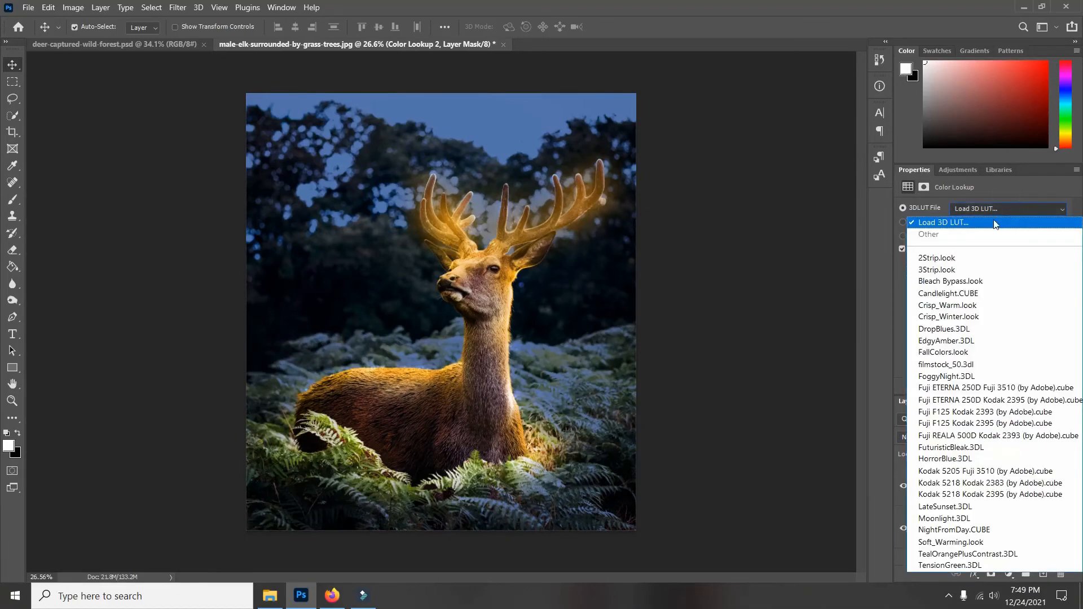
left_click(946, 341)
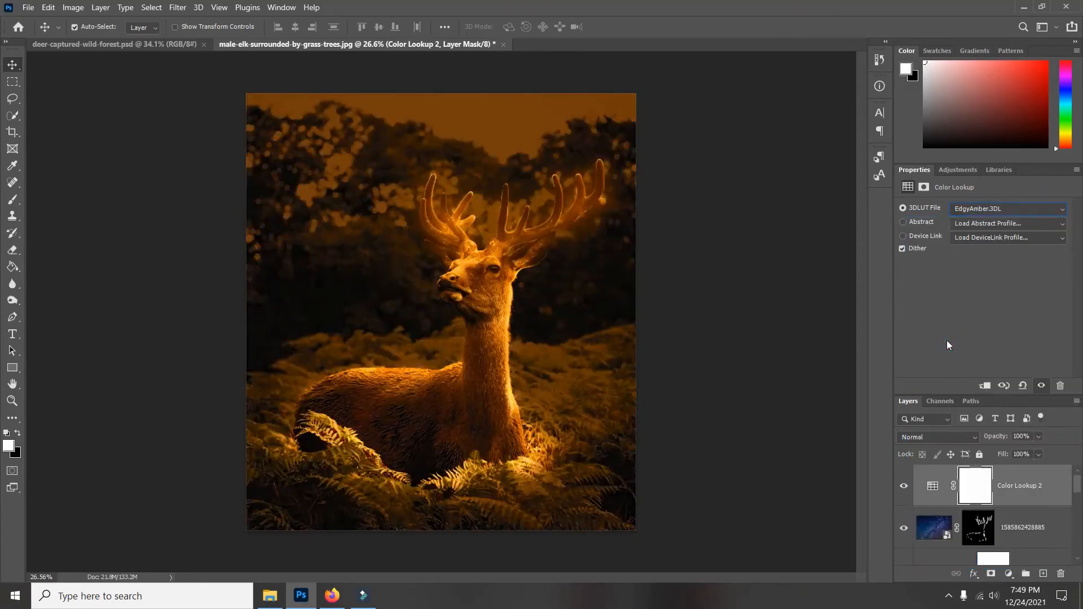
left_click(1018, 437)
type("50")
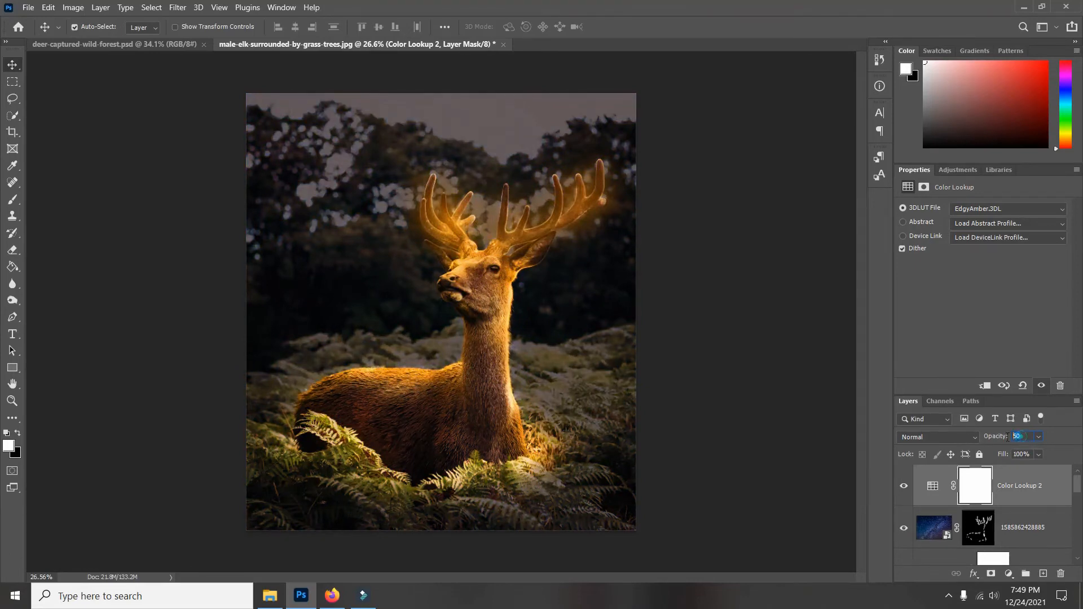
type("30")
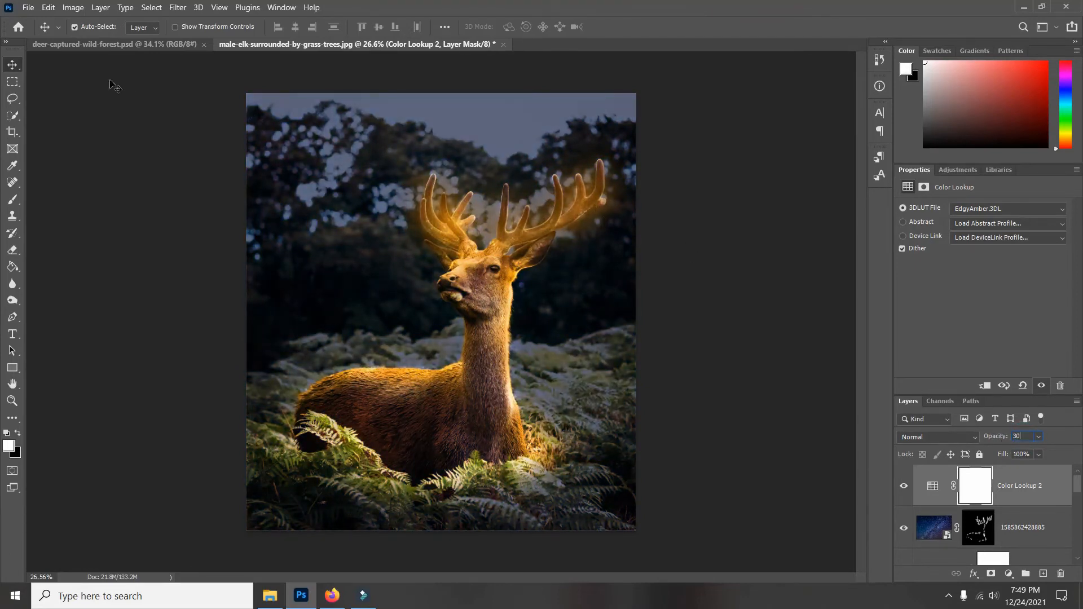
left_click(107, 119)
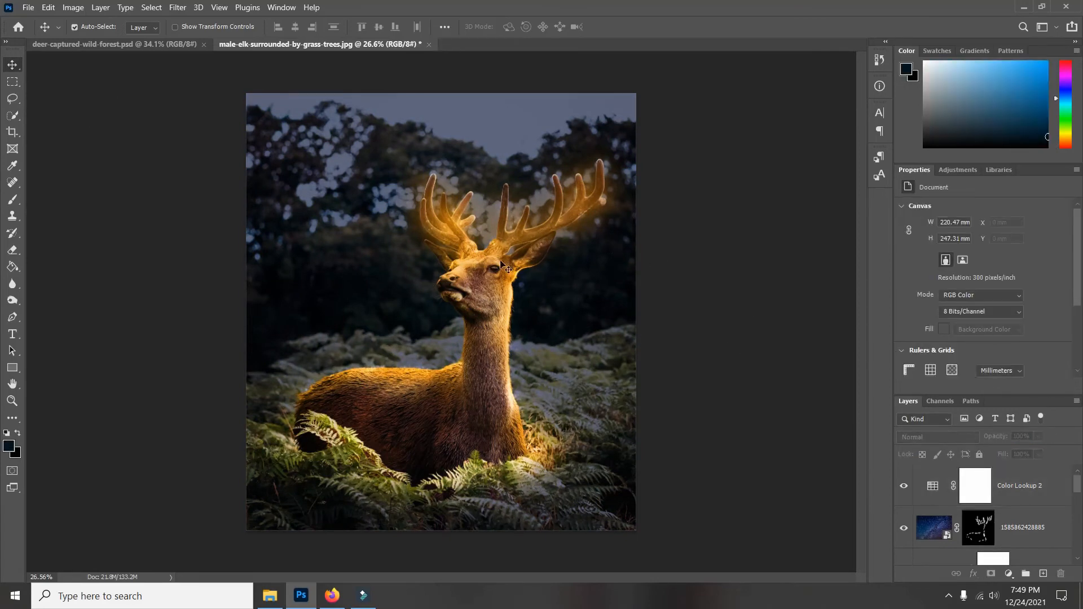
Duplicate the Background layer at the base of the layer stack.
scroll(1024, 486, "down", 3)
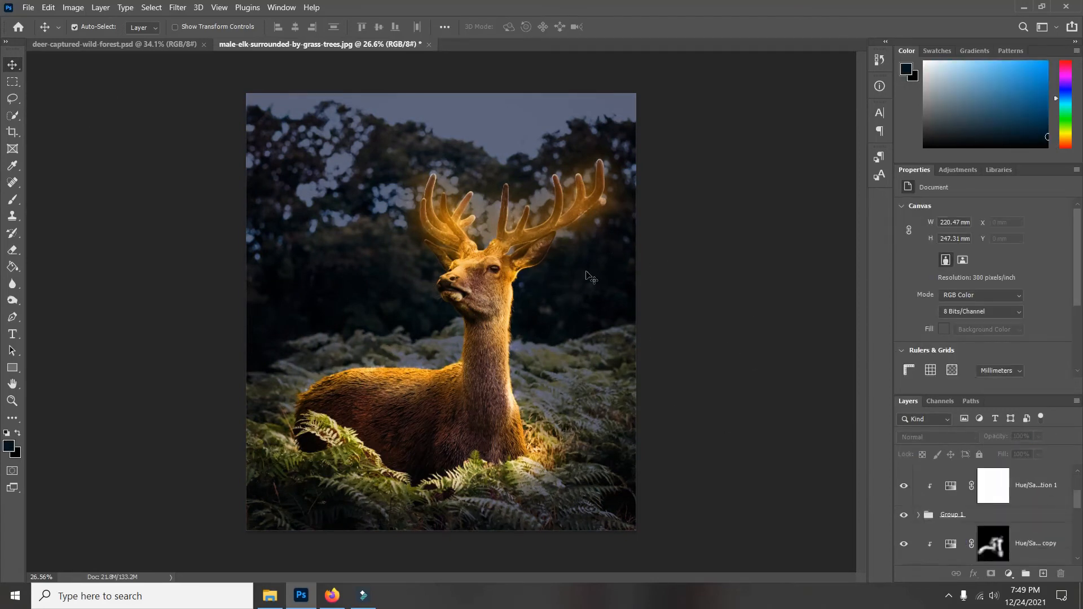
scroll(995, 524, "down", 5)
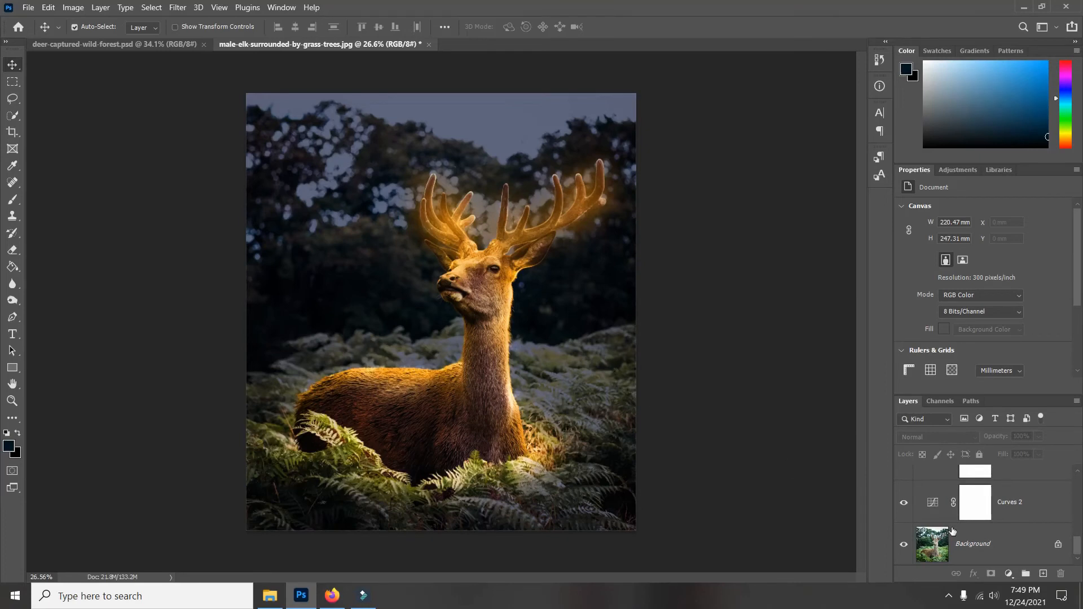
left_click(974, 550)
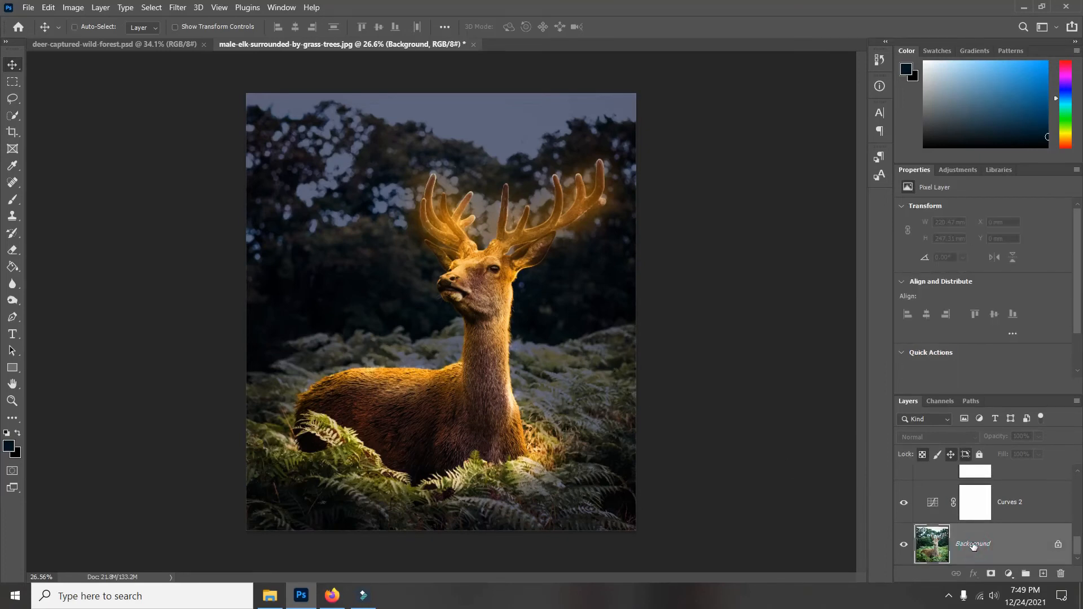
key("ctrl+j")
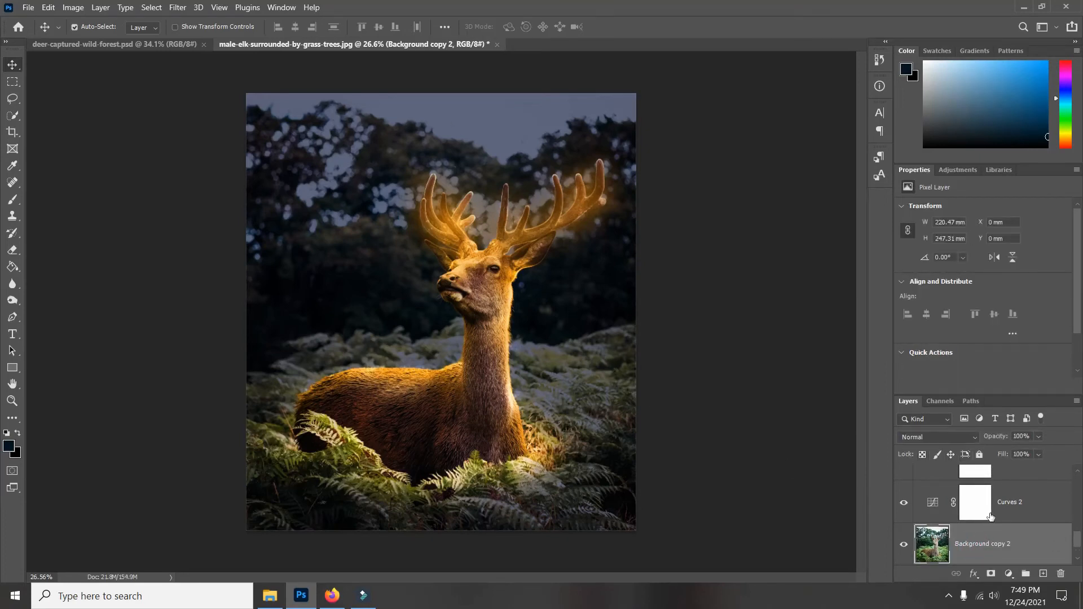
Apply a Gaussian Blur with a radius of 40 pixels to the Background copy.
left_click(177, 7)
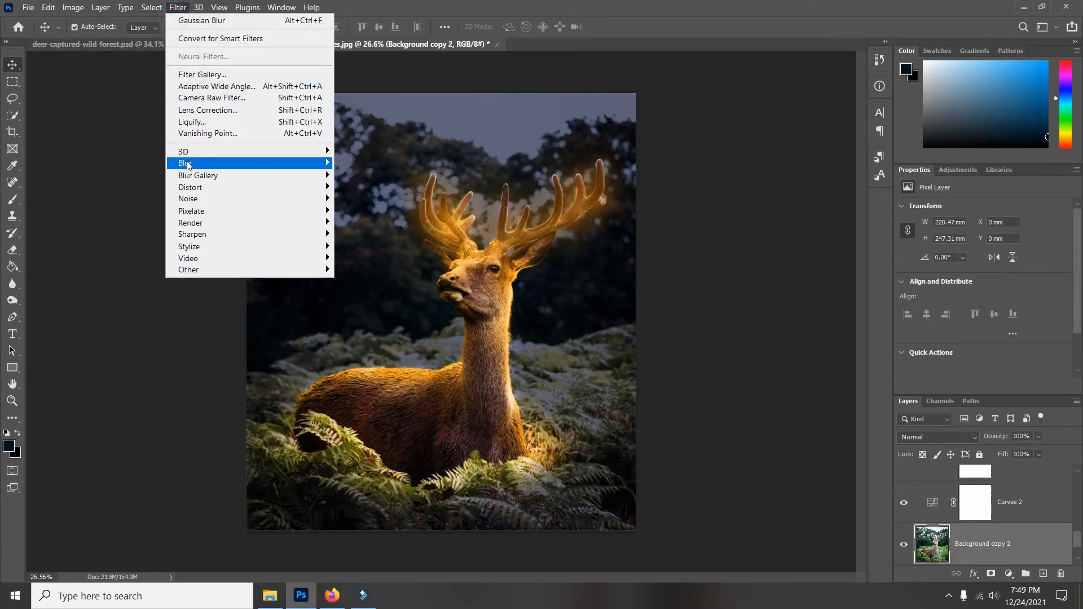
mouse_move(186, 163)
left_click(369, 210)
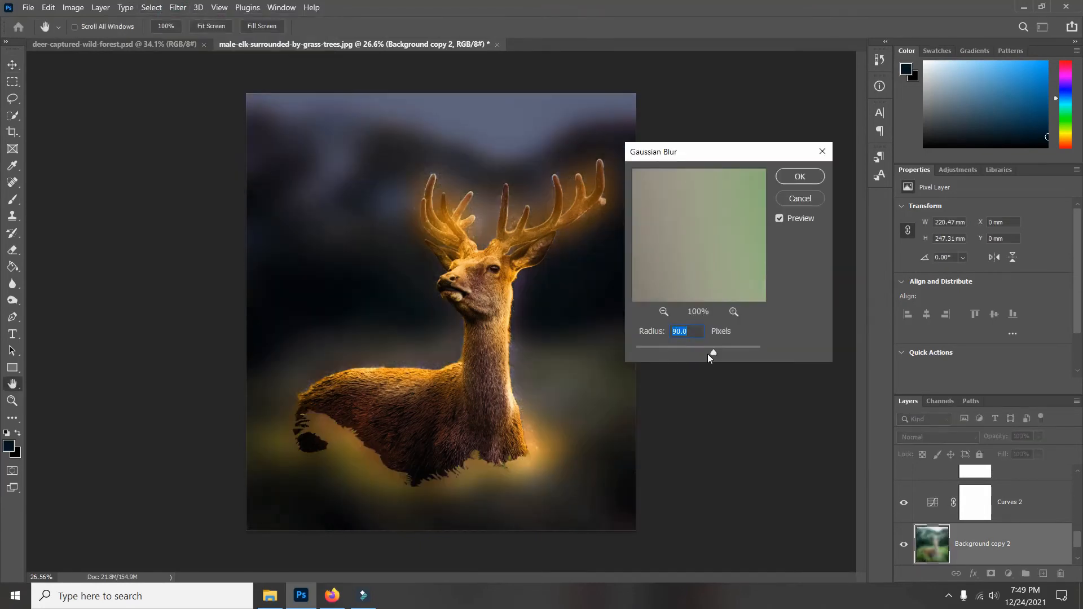
left_click(692, 333)
type("40")
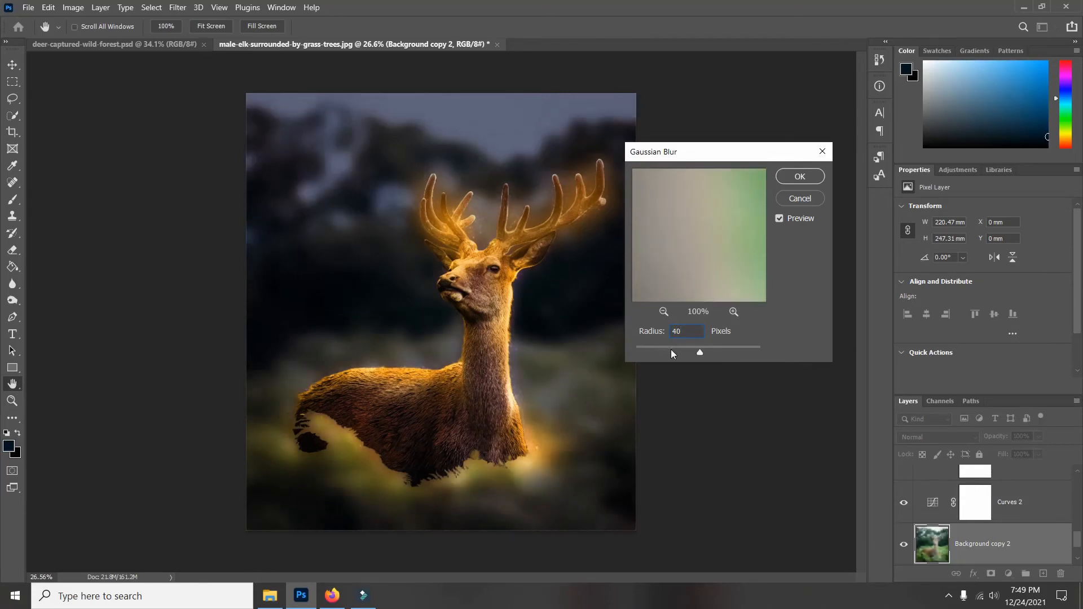
left_click_drag(681, 332, 648, 337)
type("30")
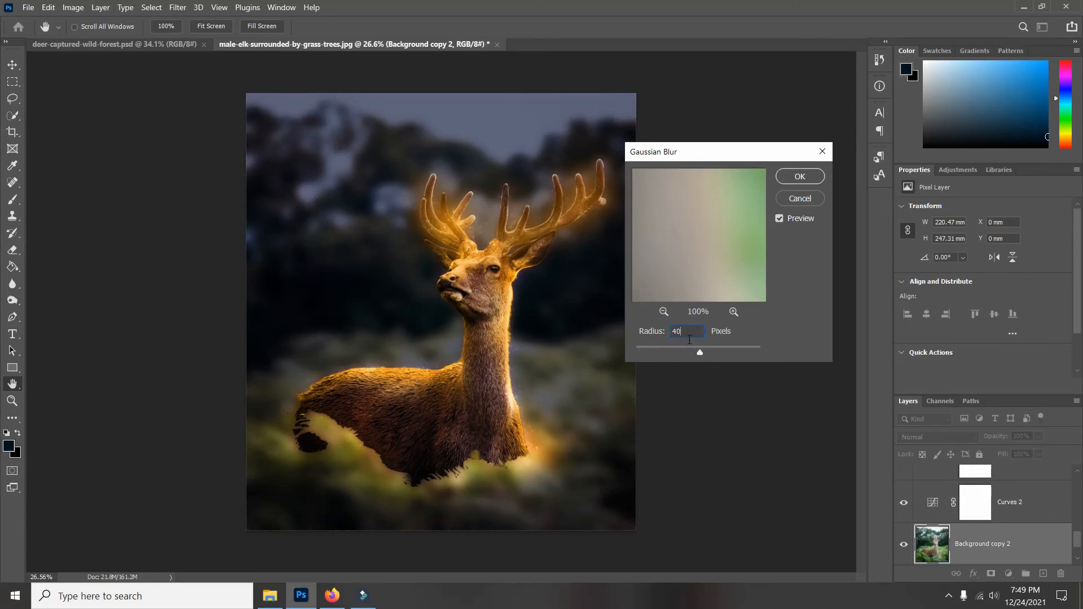
left_click(800, 179)
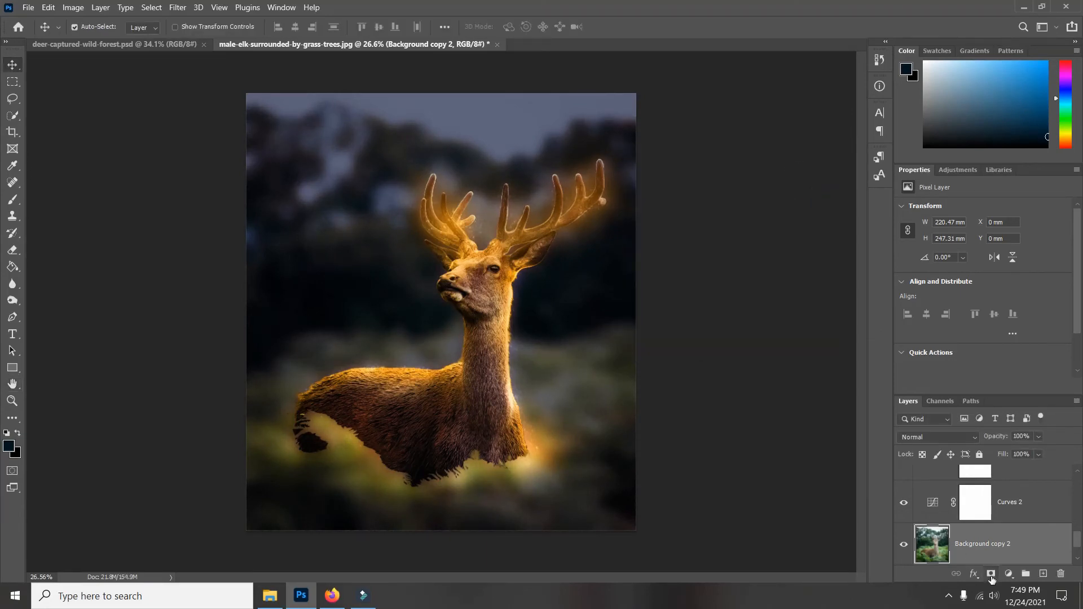
Add a white layer mask to the blurred Background copy and prepare a large Soft Round brush in black with 0% hardness.
left_click(991, 574)
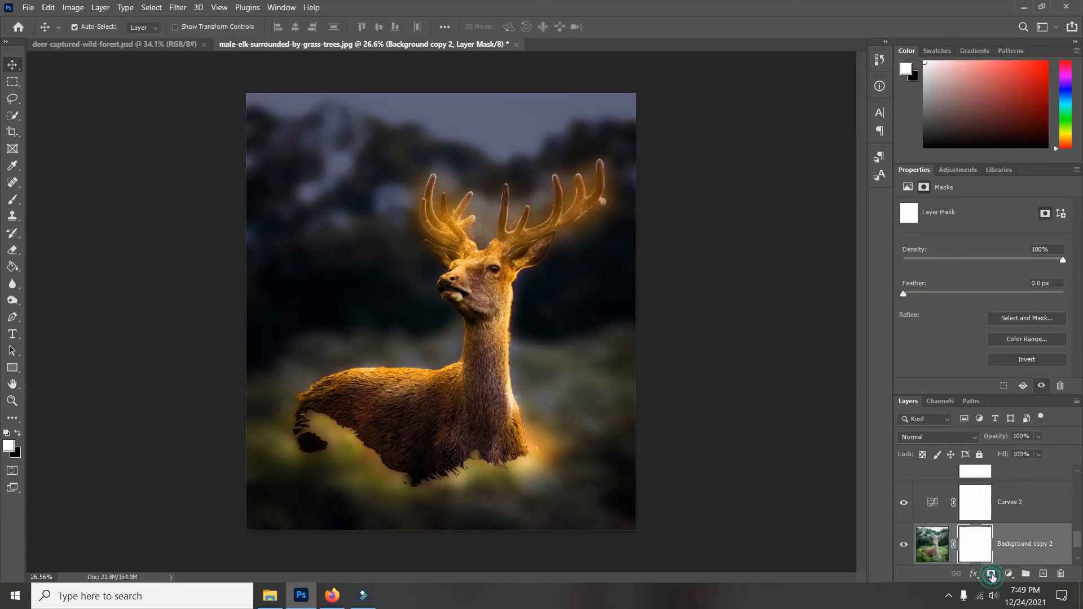
scroll(1064, 534, "down", 1)
scroll(1009, 523, "up", 1)
scroll(1023, 539, "down", 1)
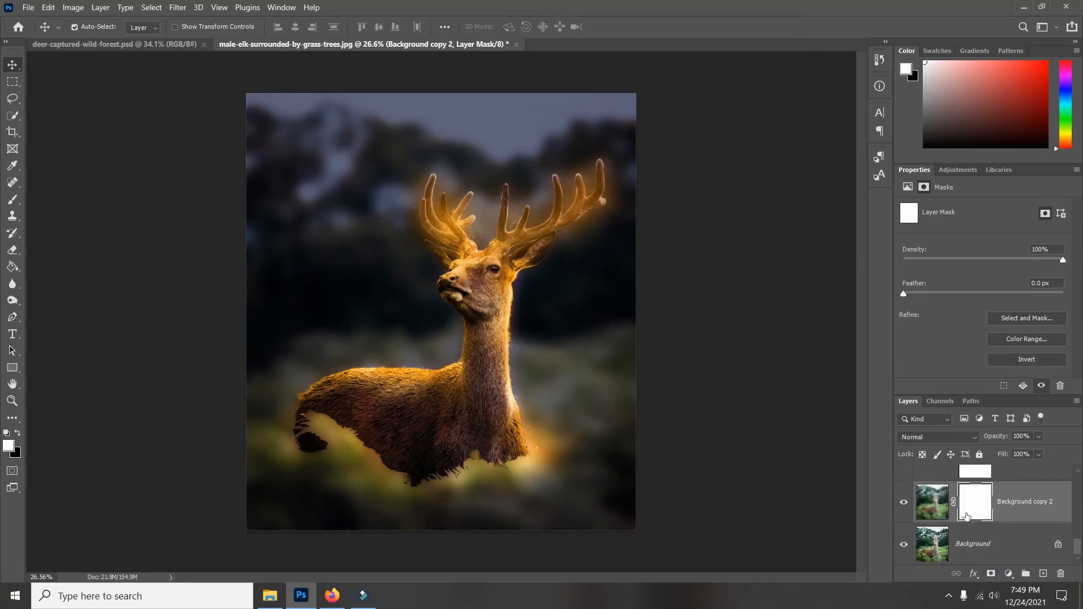
left_click(18, 433)
left_click(12, 199)
right_click(498, 455)
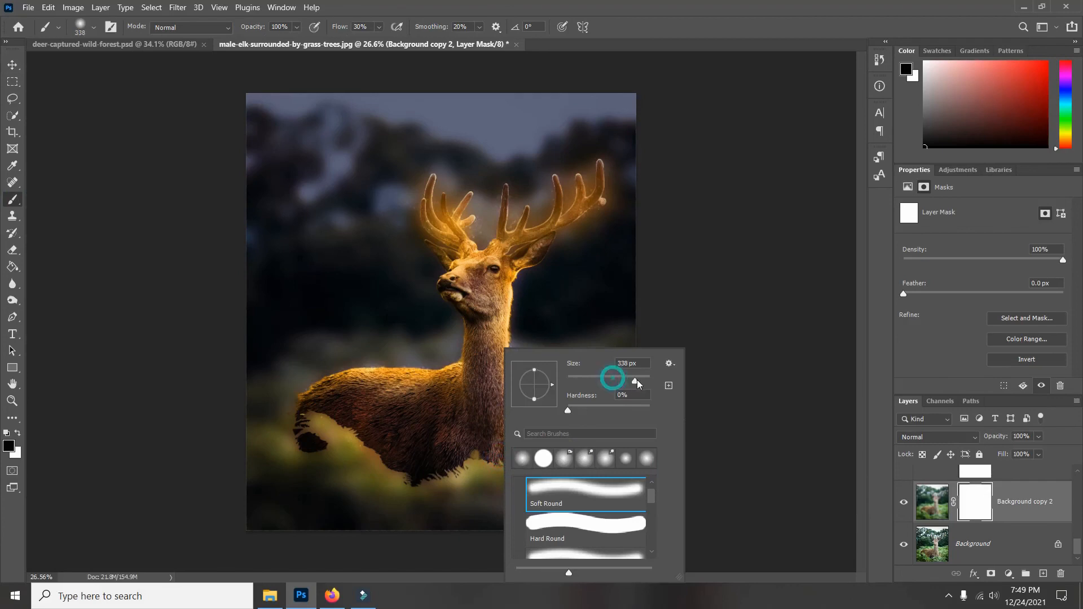
left_click_drag(638, 381, 639, 381)
Paint black on the blurred copy's mask with the brush enlarged to 900 to bring back sharp ferns around and below the deer.
mouse_move(368, 497)
left_mouse_down()
mouse_move(472, 482)
mouse_move(464, 495)
mouse_move(323, 438)
mouse_move(280, 450)
mouse_move(357, 514)
left_mouse_up()
key("bracketright")
key("bracketright")
key("bracketright")
key("bracketright")
key("bracketright")
key("bracketright")
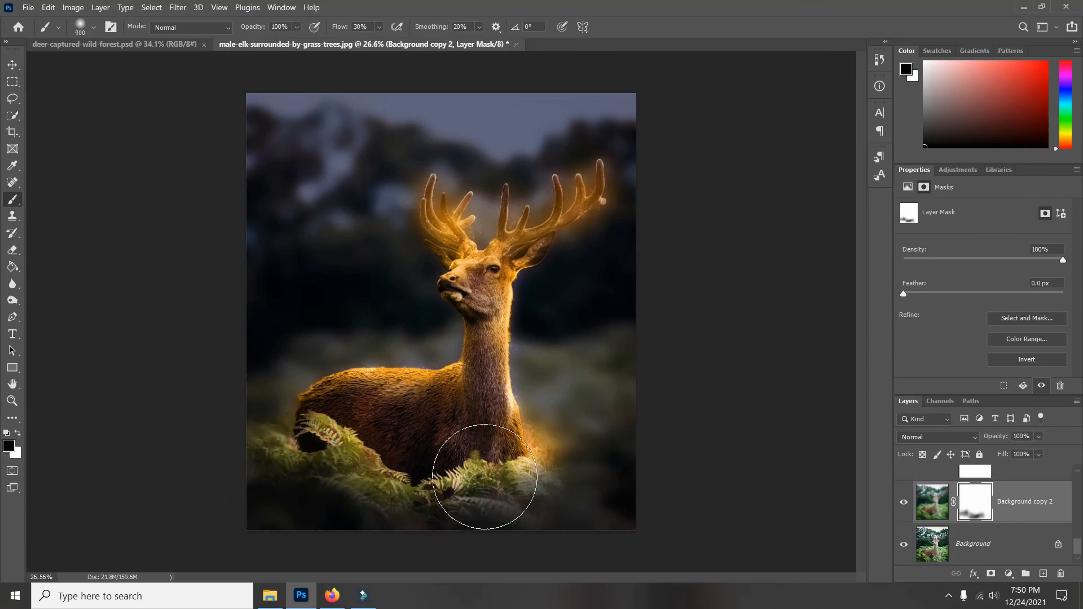
mouse_move(485, 476)
left_mouse_down()
mouse_move(550, 446)
mouse_move(594, 471)
mouse_move(559, 420)
mouse_move(545, 460)
mouse_move(599, 507)
mouse_move(475, 487)
mouse_move(235, 512)
mouse_move(293, 503)
mouse_move(321, 455)
mouse_move(237, 478)
left_mouse_up()
mouse_move(231, 481)
left_mouse_down()
mouse_move(453, 479)
mouse_move(555, 435)
left_mouse_up()
mouse_move(552, 430)
left_mouse_down()
mouse_move(626, 465)
mouse_move(603, 517)
mouse_move(284, 430)
mouse_move(244, 474)
left_mouse_up()
left_click_drag(326, 510, 634, 459)
left_click_drag(504, 503, 398, 499)
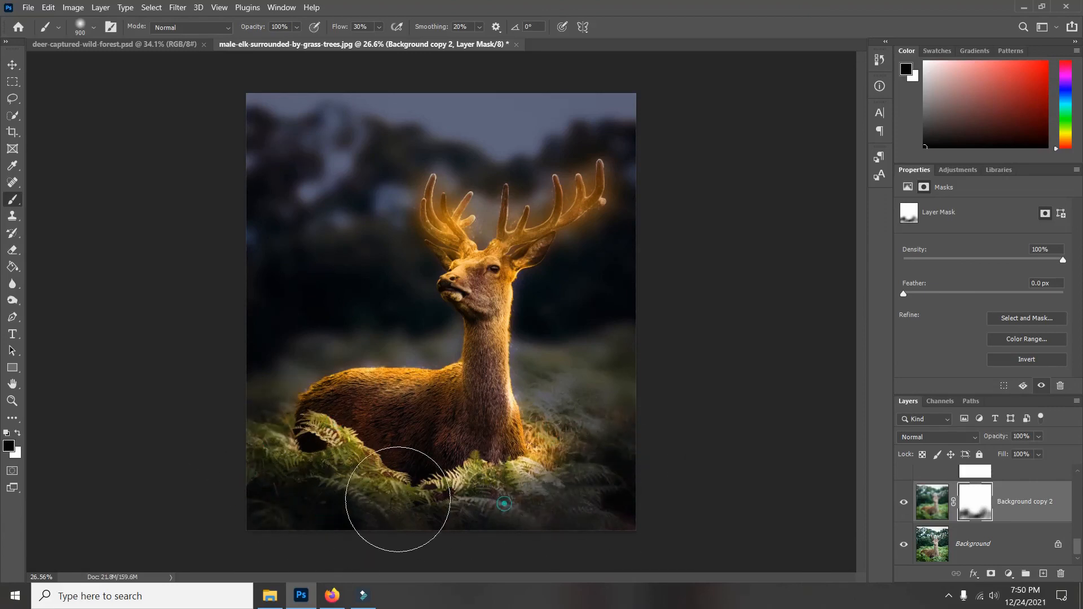
Examine the antlers, the deer's edges and the blurred background up close and as a whole, and deselect the layer.
left_click(13, 65)
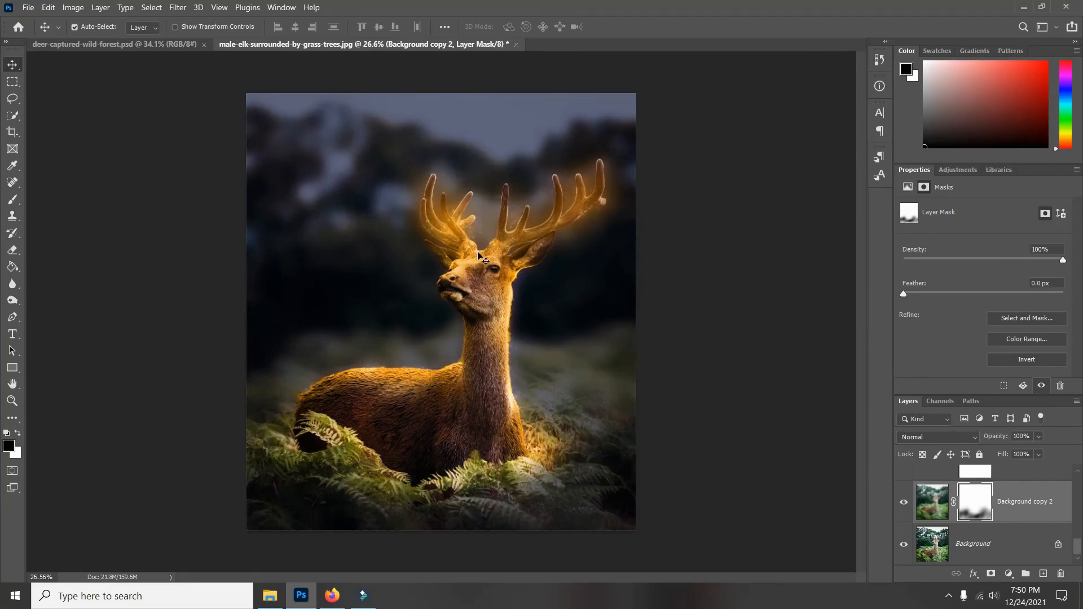
scroll(482, 257, "up", 5)
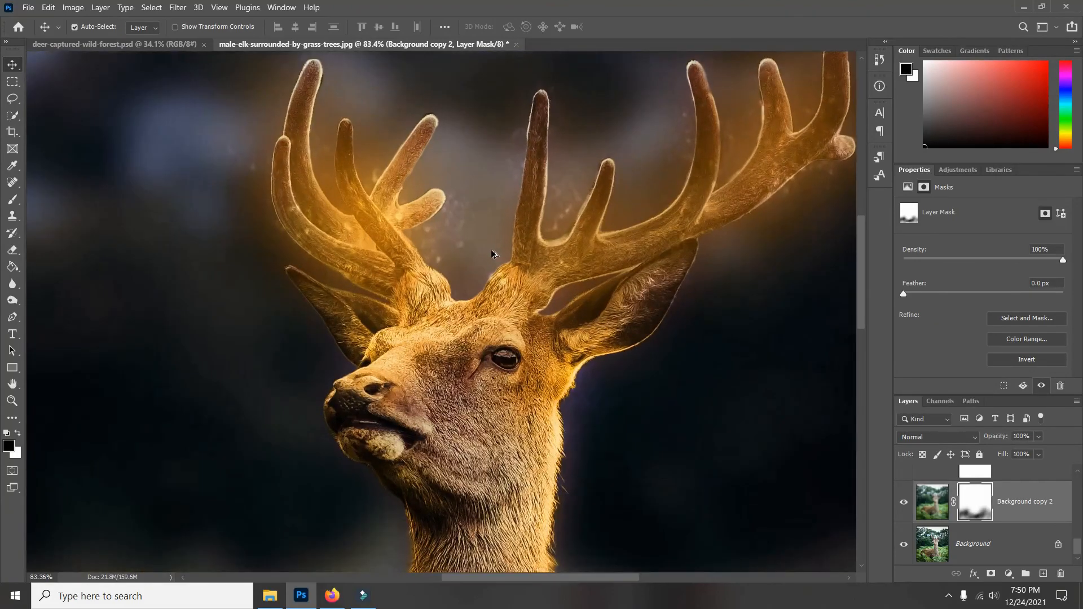
scroll(446, 261, "down", 5)
scroll(480, 310, "up", 2)
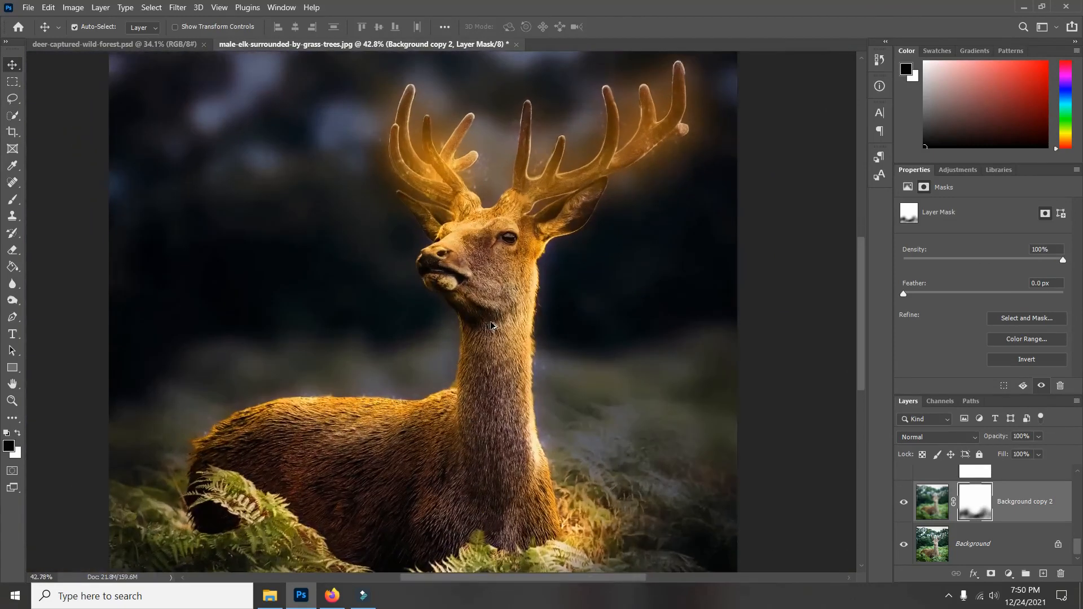
scroll(491, 330, "down", 1)
scroll(491, 329, "down", 1)
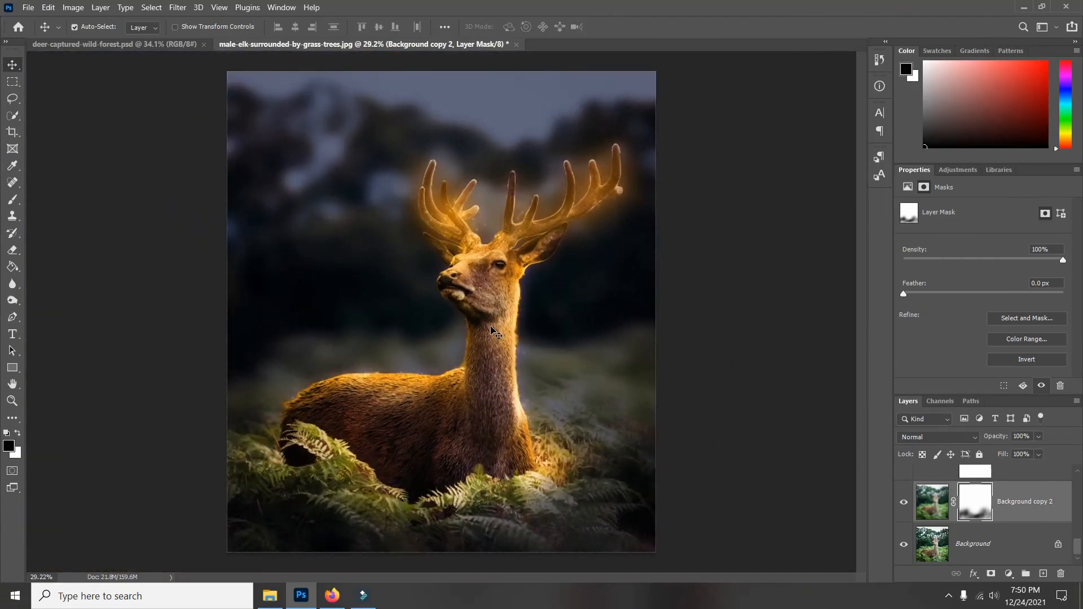
left_click(684, 339)
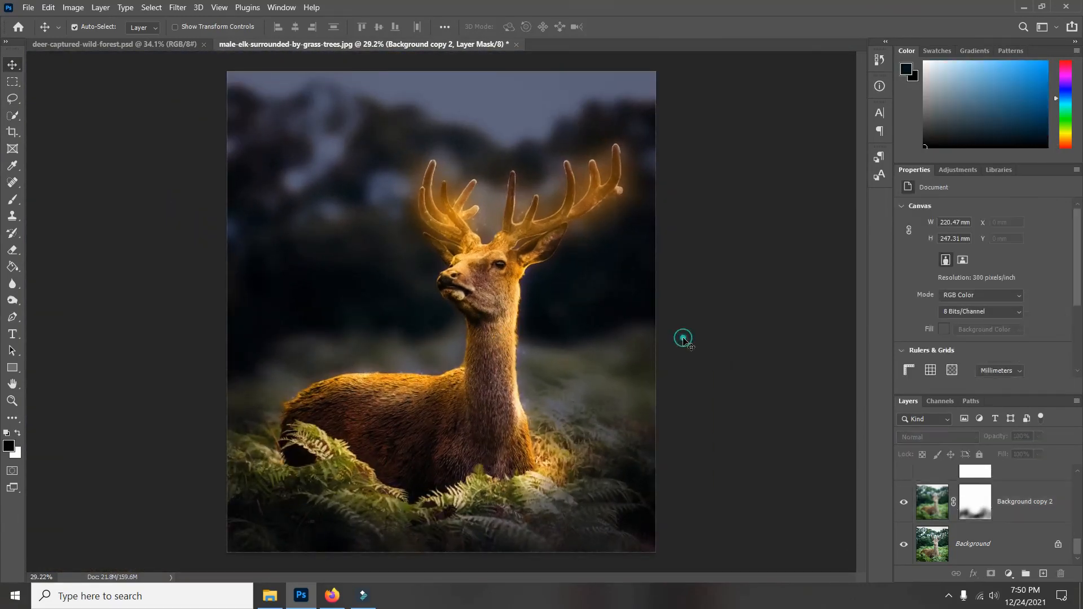